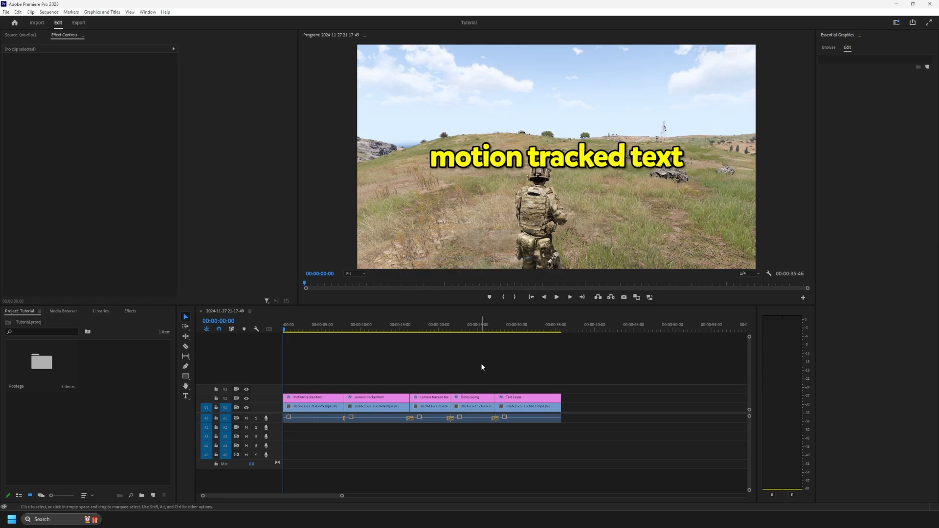
pyautogui.click(401, 519)
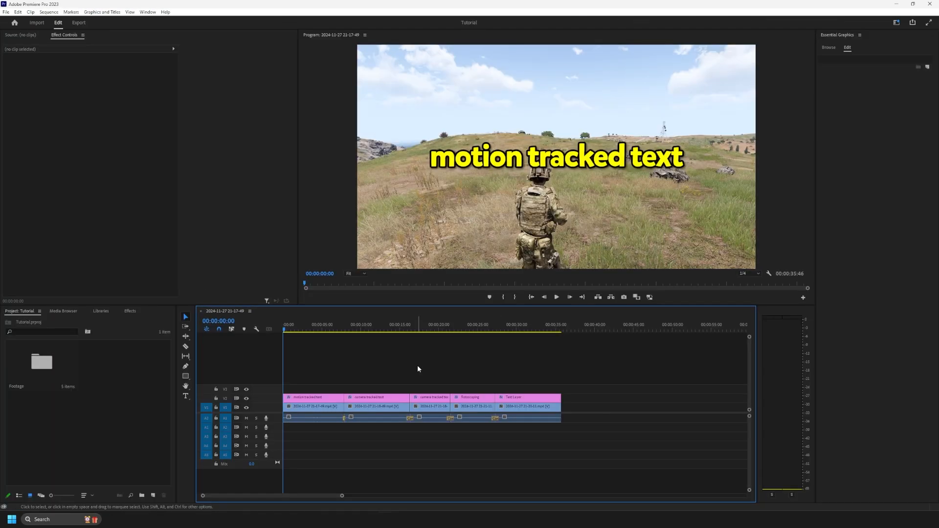
pyautogui.click(301, 408)
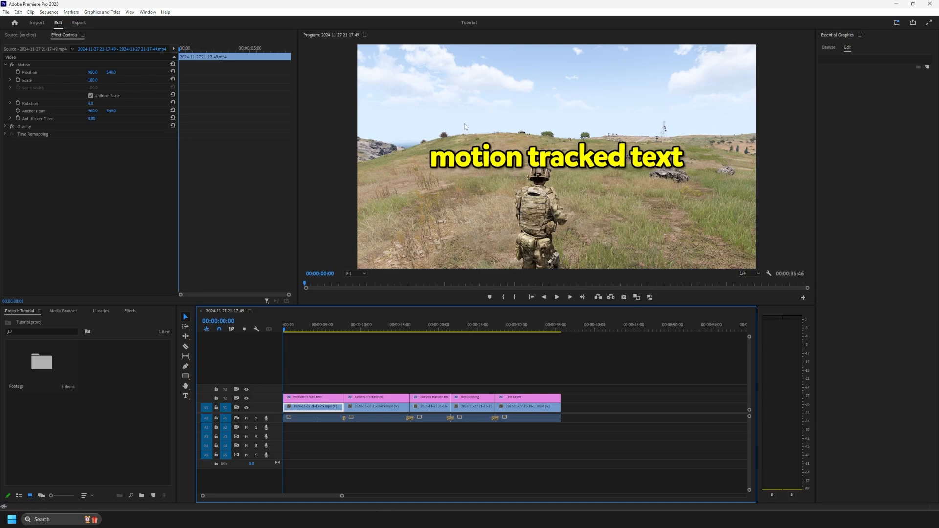
pyautogui.click(346, 366)
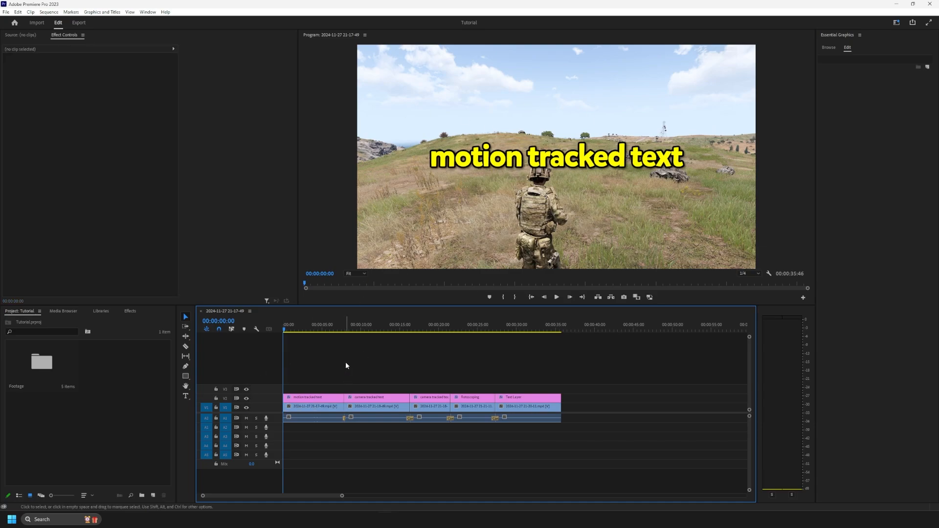
pyautogui.click(296, 398)
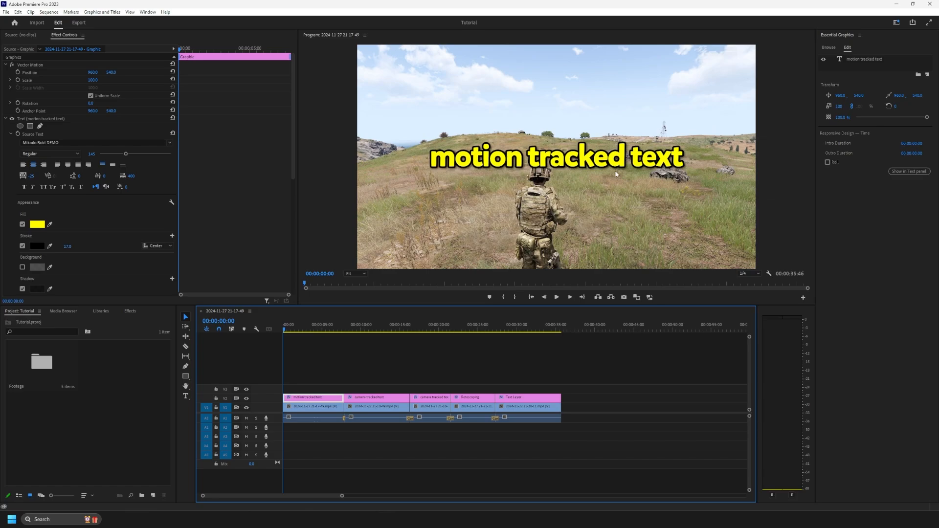
pyautogui.click(547, 362)
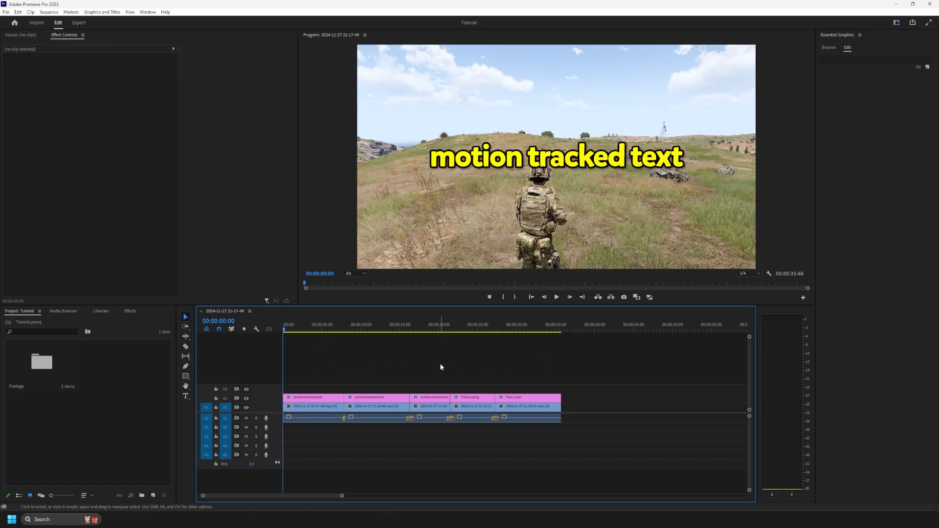
# Step: Replace the first video clip and the "motion tracked text" clip above it with an After Effects composition
pyautogui.moveTo(315, 381); pyautogui.dragTo(317, 403)
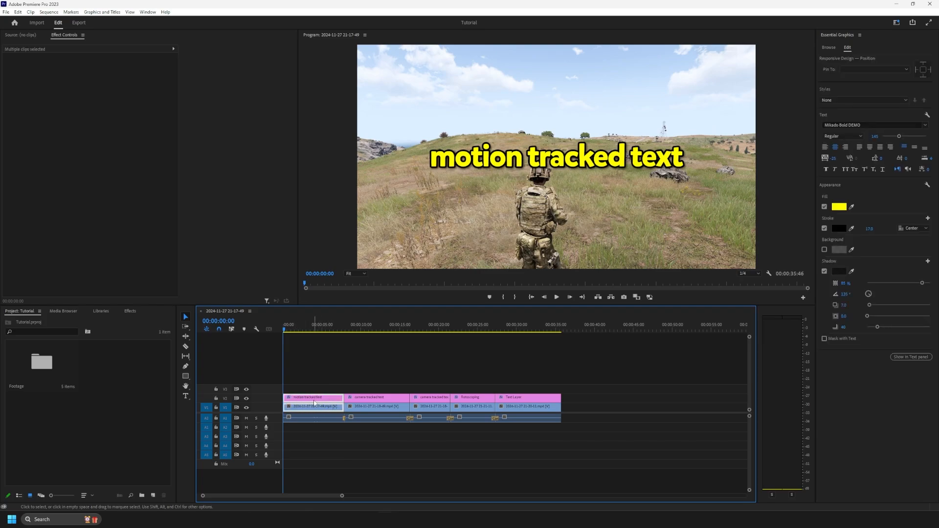
pyautogui.rightClick(325, 400)
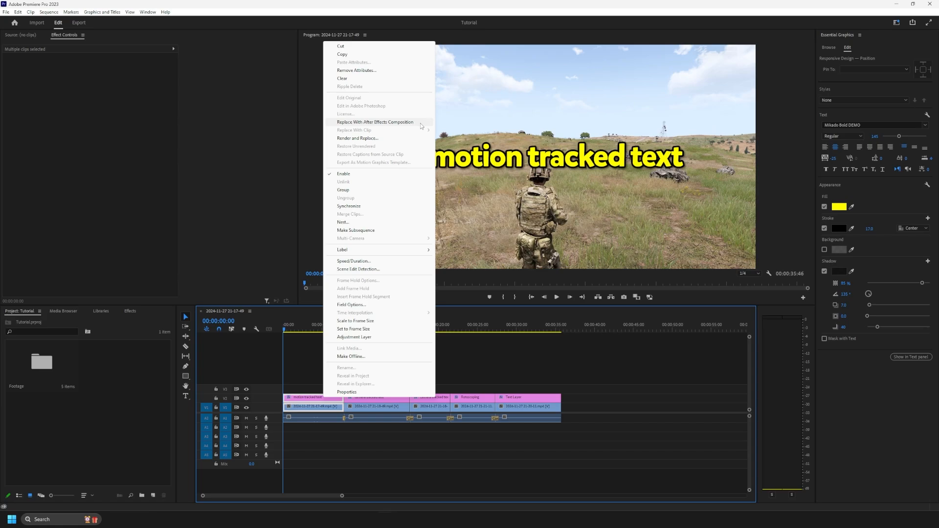
pyautogui.click(421, 126)
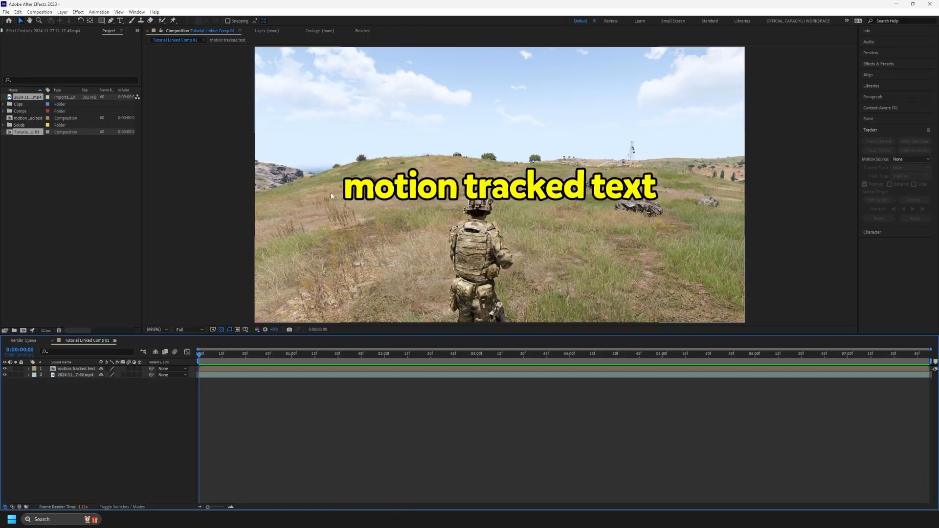
# Step: Add a Drop Shadow layer style to the motion tracked text layer and set the shadow's opacity to 50%
pyautogui.click(227, 369)
pyautogui.click(62, 12)
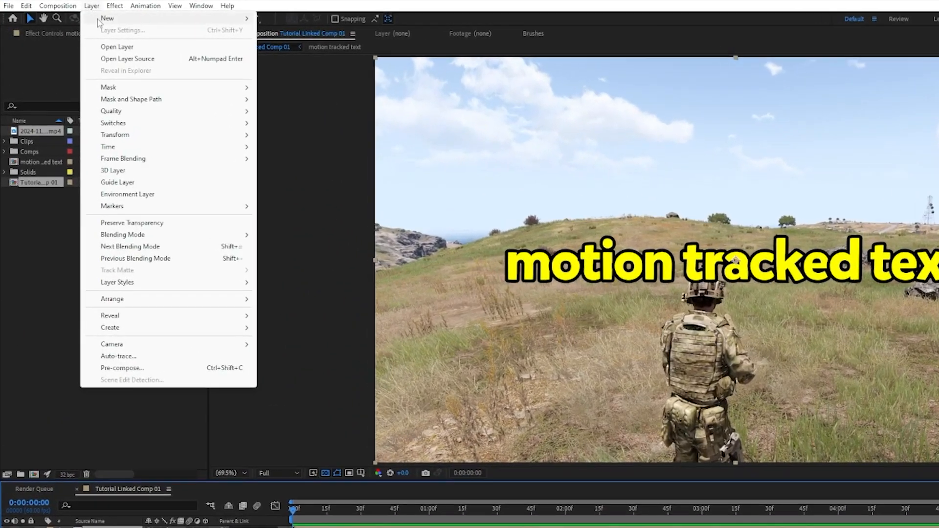
pyautogui.moveTo(90, 199)
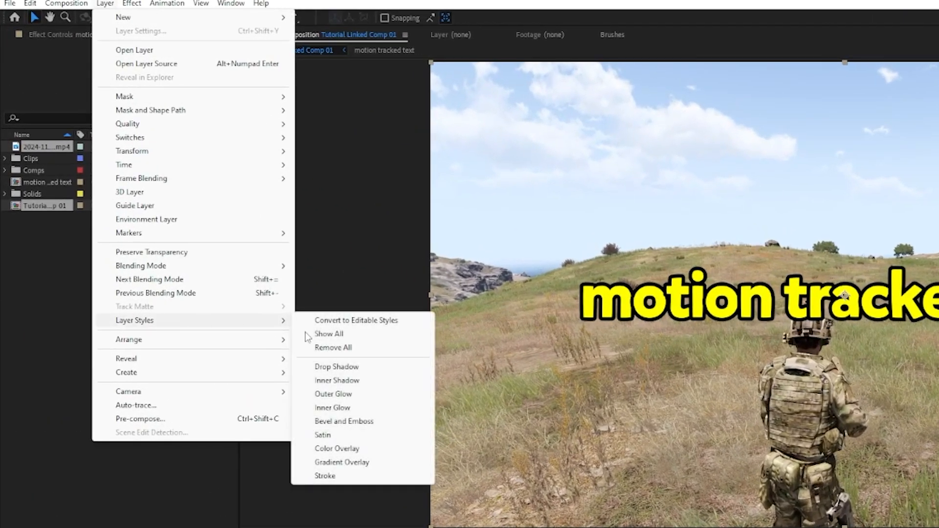
pyautogui.click(367, 369)
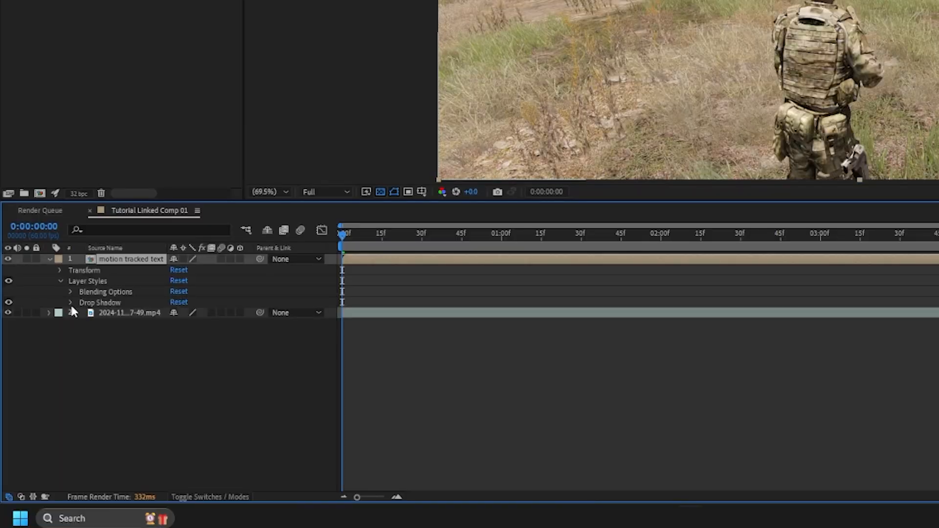
pyautogui.click(70, 302)
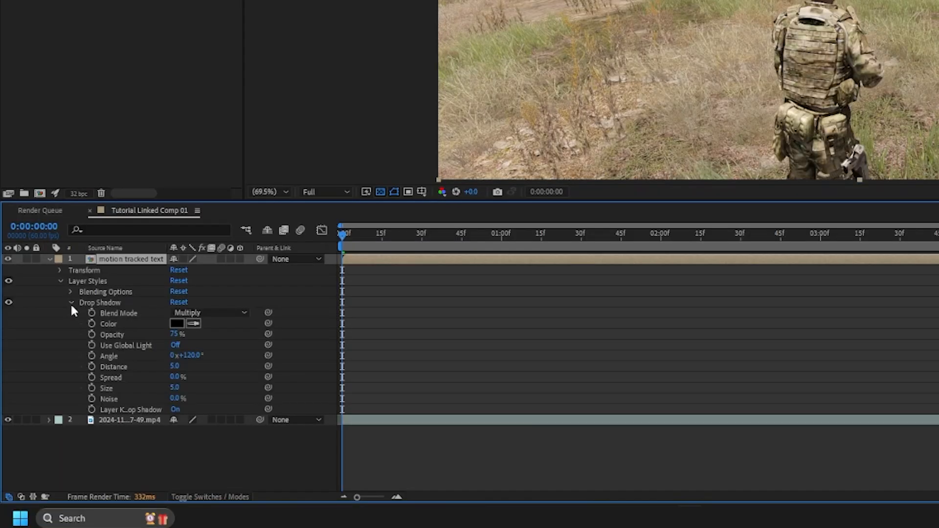
pyautogui.click(174, 334)
pyautogui.write('50')
pyautogui.click(531, 348)
pyautogui.click(60, 281)
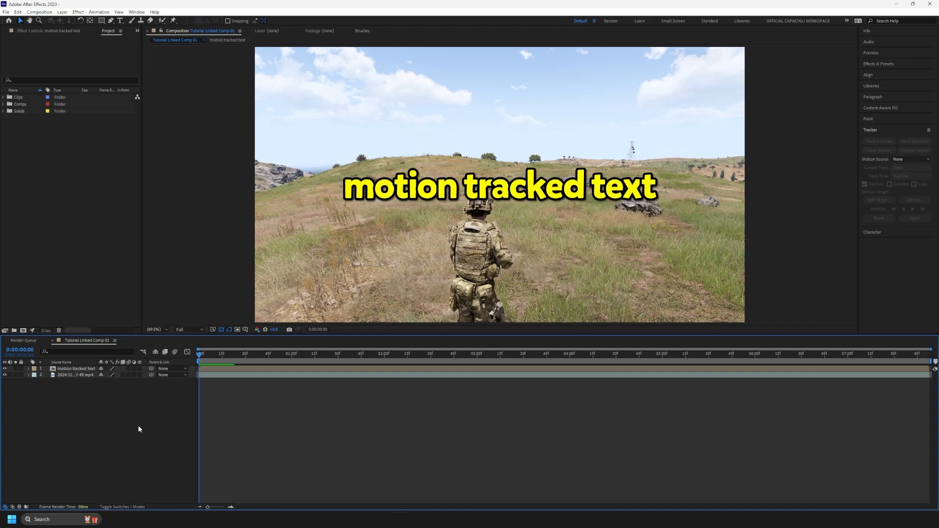
# Step: Create a null object in the composition and hide it
pyautogui.rightClick(99, 412)
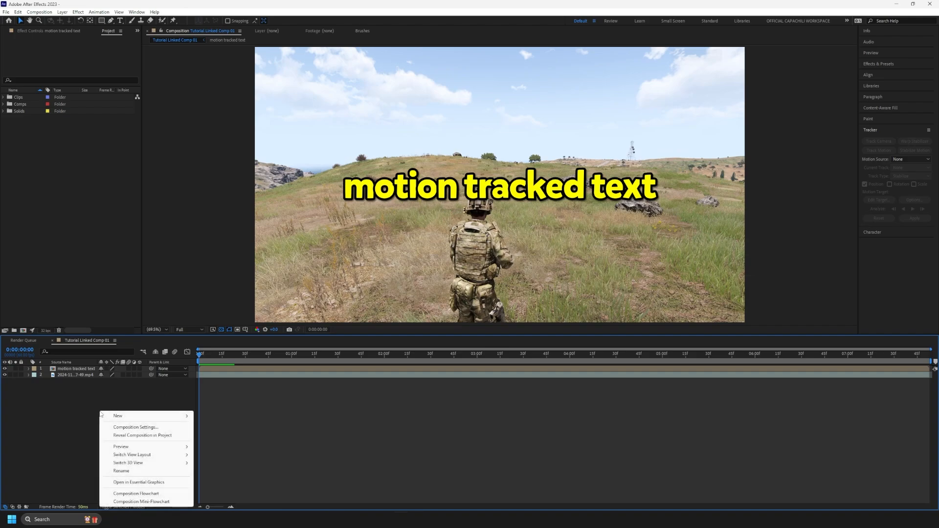
pyautogui.press('Escape')
pyautogui.click(65, 13)
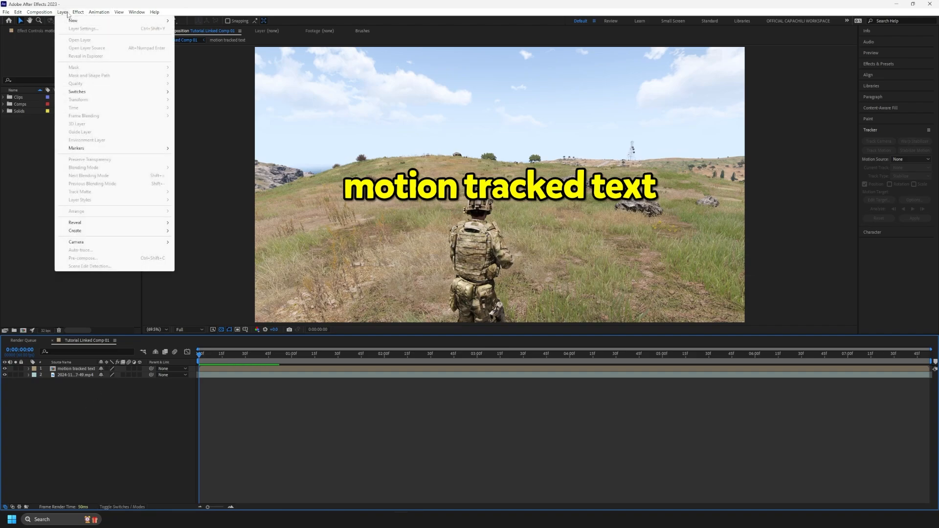
pyautogui.moveTo(74, 20)
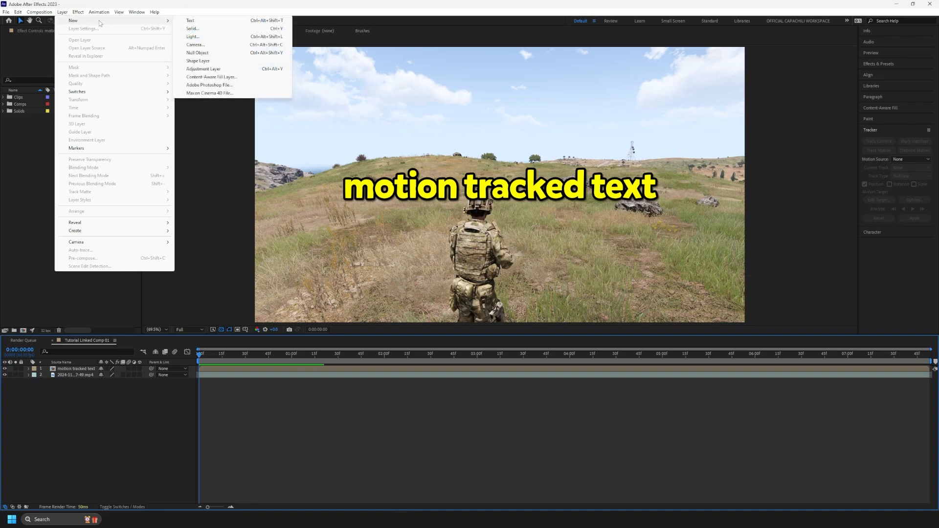
pyautogui.click(206, 52)
pyautogui.click(310, 426)
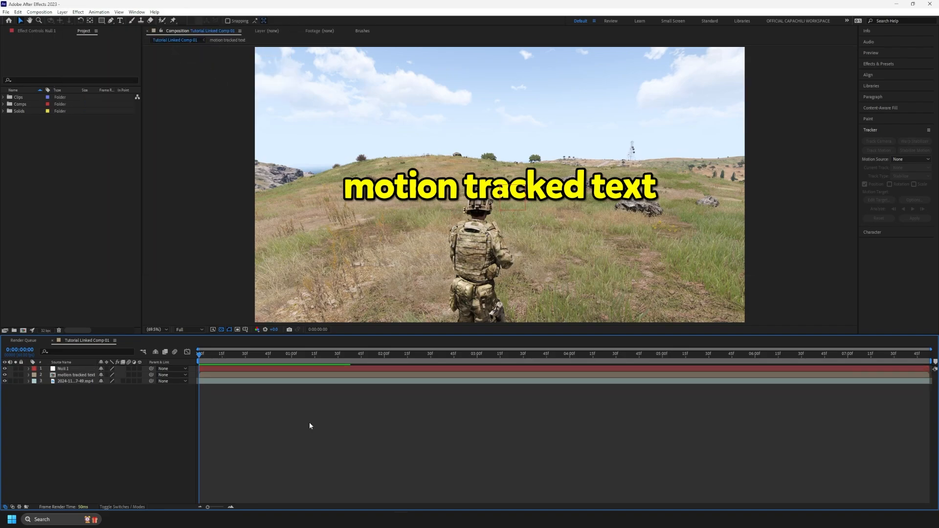
pyautogui.click(15, 368)
# Step: Make sure the Tracker controls are shown, then start Track Motion on the gameplay footage layer and preview the clip
pyautogui.click(287, 383)
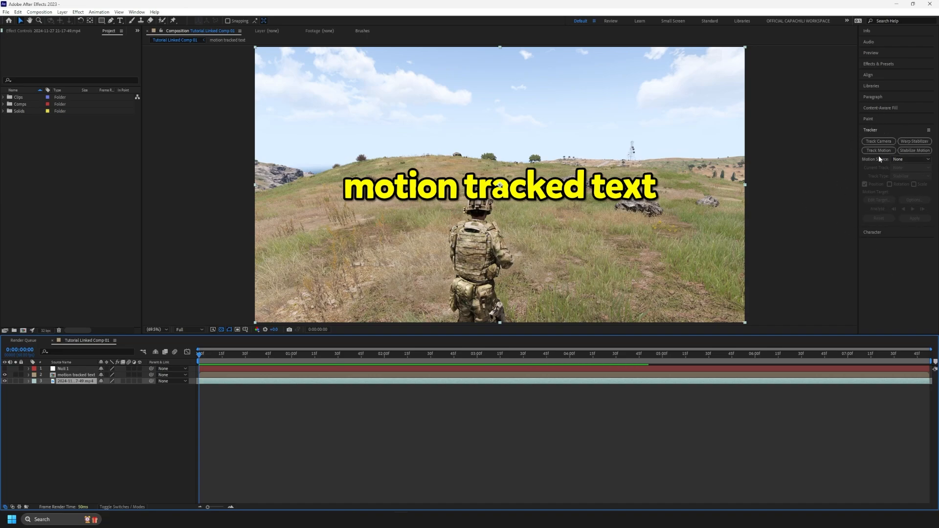
pyautogui.click(137, 12)
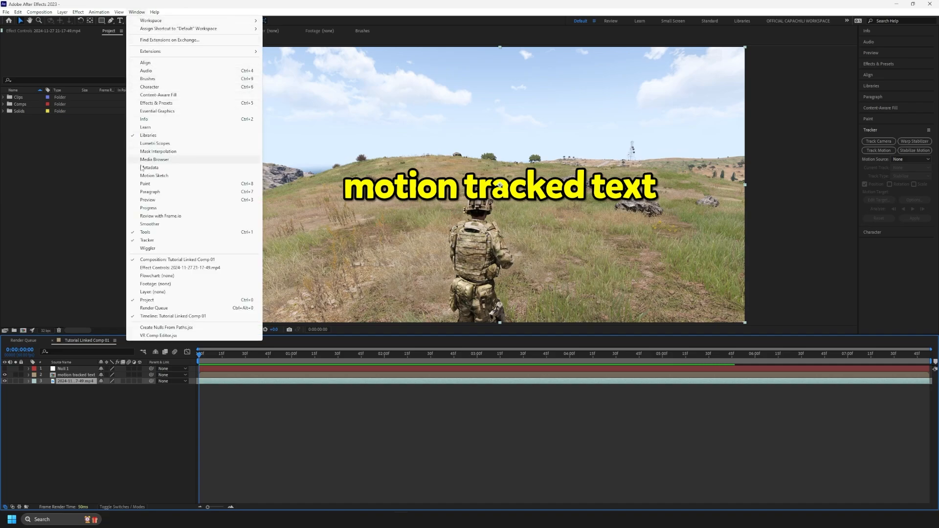
pyautogui.click(151, 241)
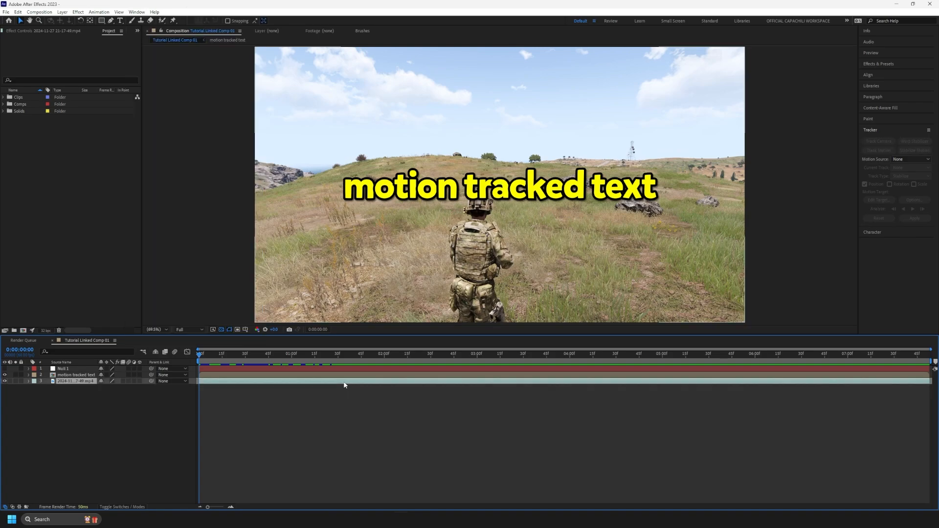
pyautogui.click(879, 151)
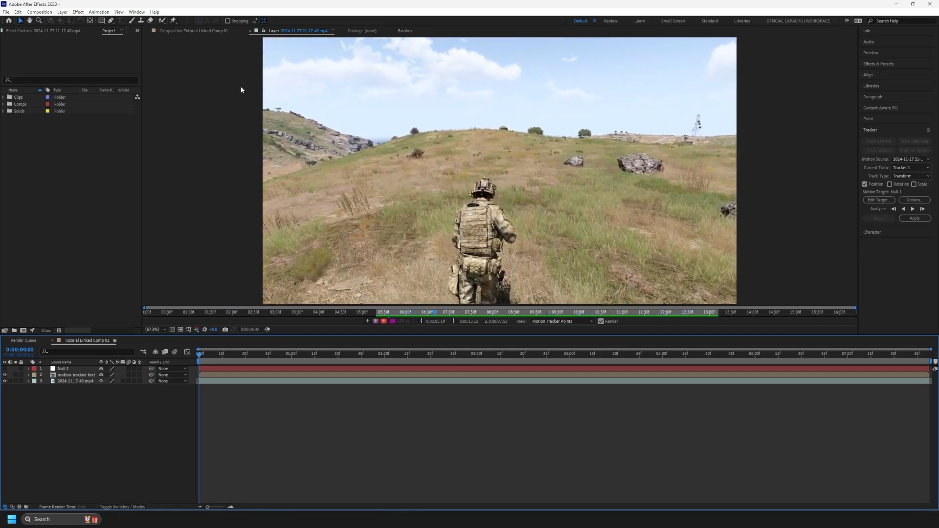
pyautogui.press('space')
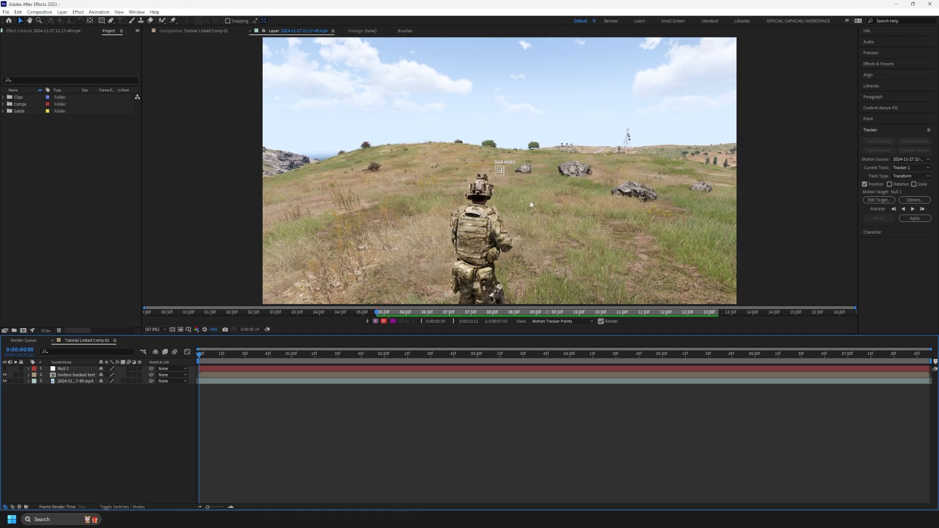
# Step: Inspect the soldier and the track point up close in the footage to look for a suitable tracking target
pyautogui.scroll(5, 496, 168)
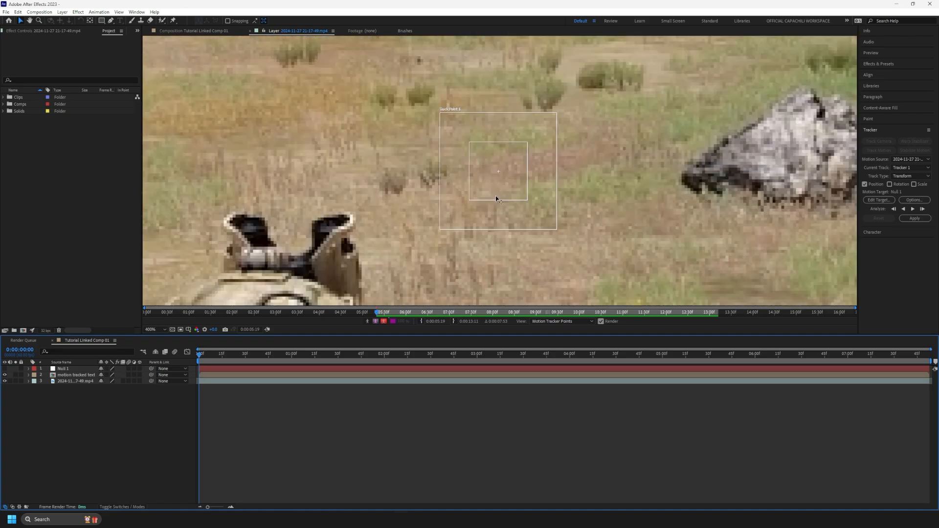
pyautogui.scroll(-2, 497, 198)
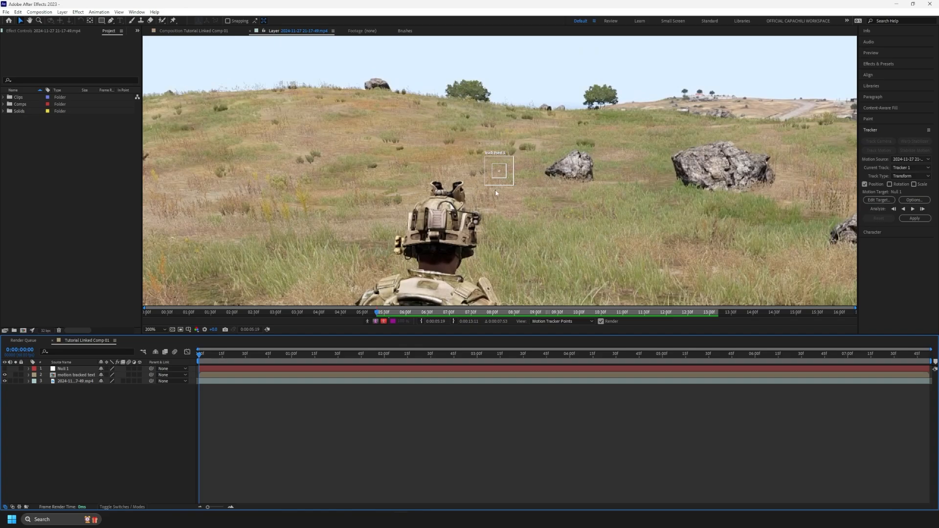
pyautogui.scroll(-1, 507, 178)
pyautogui.scroll(1, 499, 166)
pyautogui.scroll(-1, 474, 143)
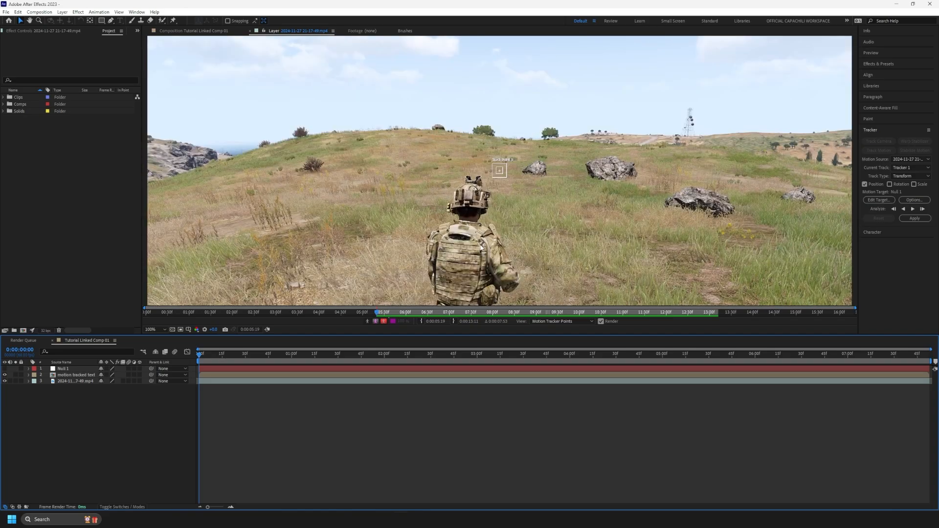
pyautogui.press('h')
pyautogui.moveTo(459, 265); pyautogui.dragTo(471, 157)
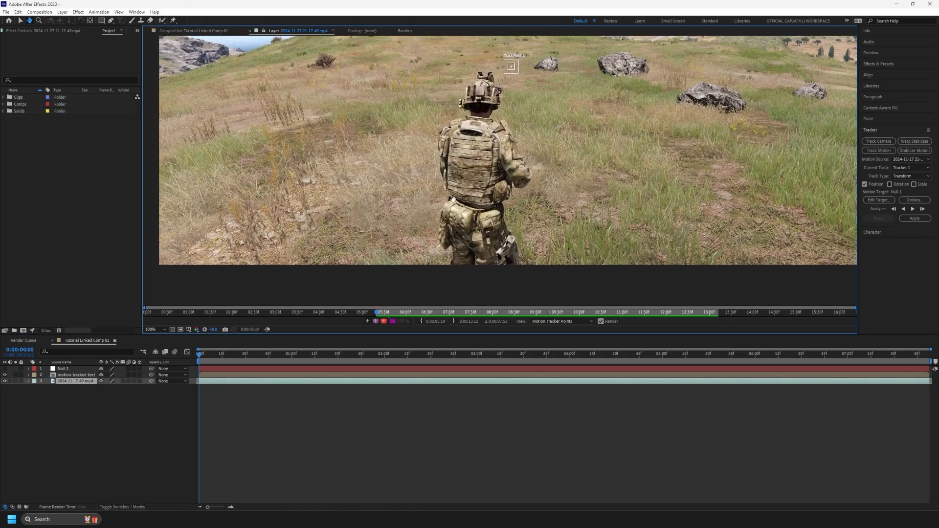
pyautogui.scroll(1, 441, 206)
pyautogui.moveTo(448, 243); pyautogui.dragTo(479, 193)
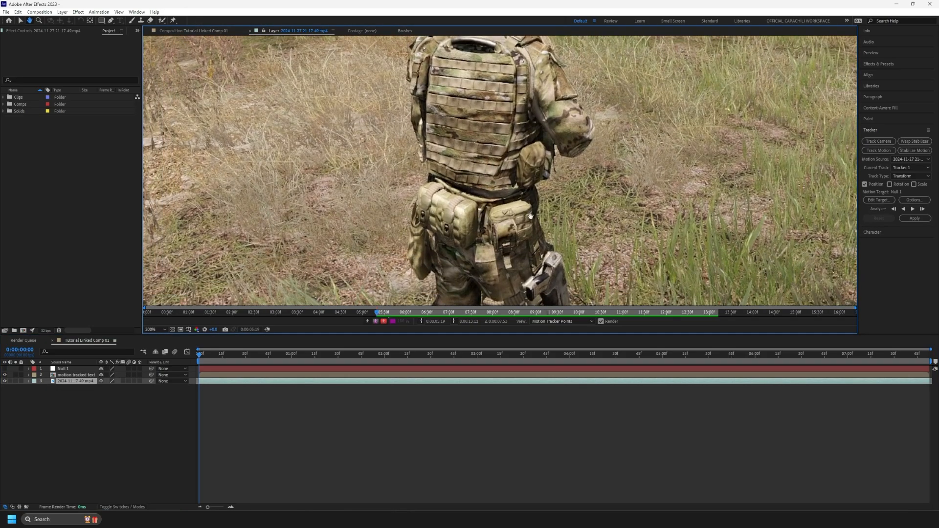
pyautogui.moveTo(535, 181); pyautogui.dragTo(488, 242)
pyautogui.moveTo(557, 194); pyautogui.dragTo(635, 272)
pyautogui.moveTo(581, 96); pyautogui.dragTo(541, 146)
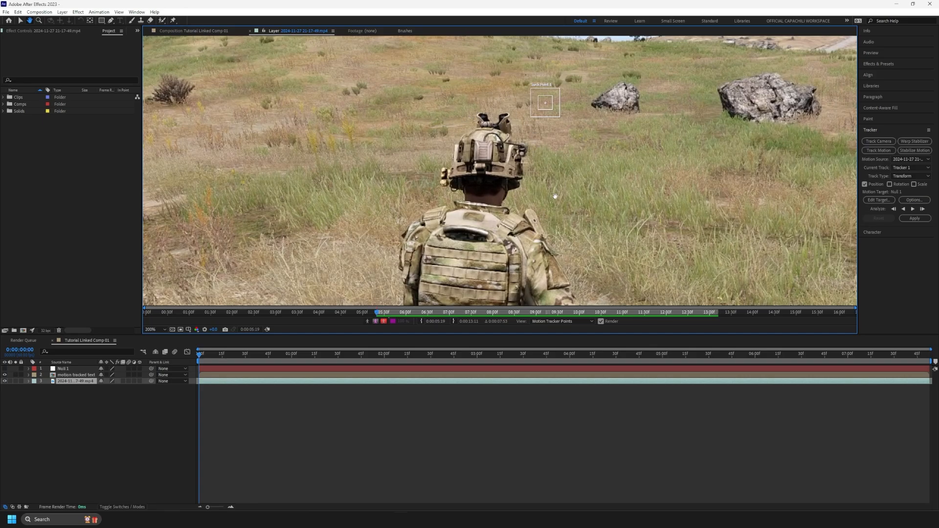
pyautogui.moveTo(555, 194); pyautogui.dragTo(529, 196)
pyautogui.scroll(2, 494, 107)
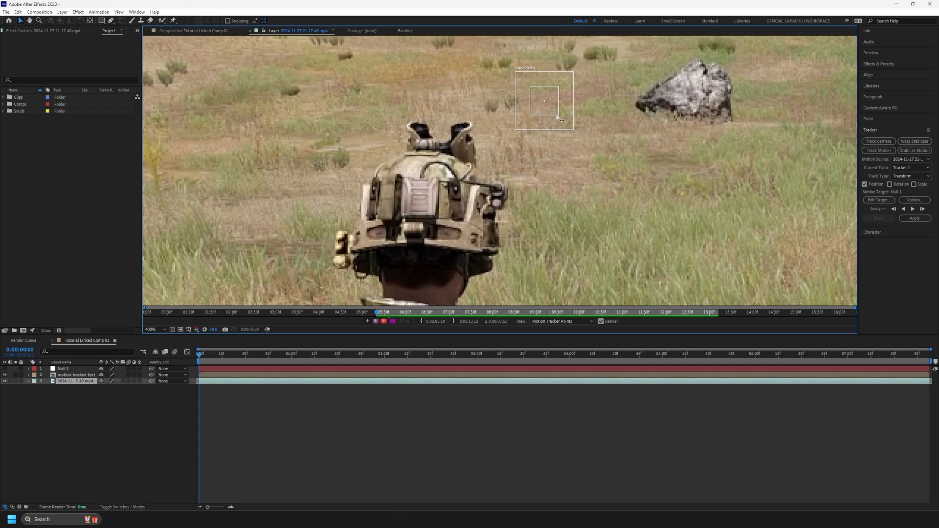
# Step: Move the track point onto the upper back of the soldier's helmet
pyautogui.moveTo(558, 118); pyautogui.dragTo(590, 120)
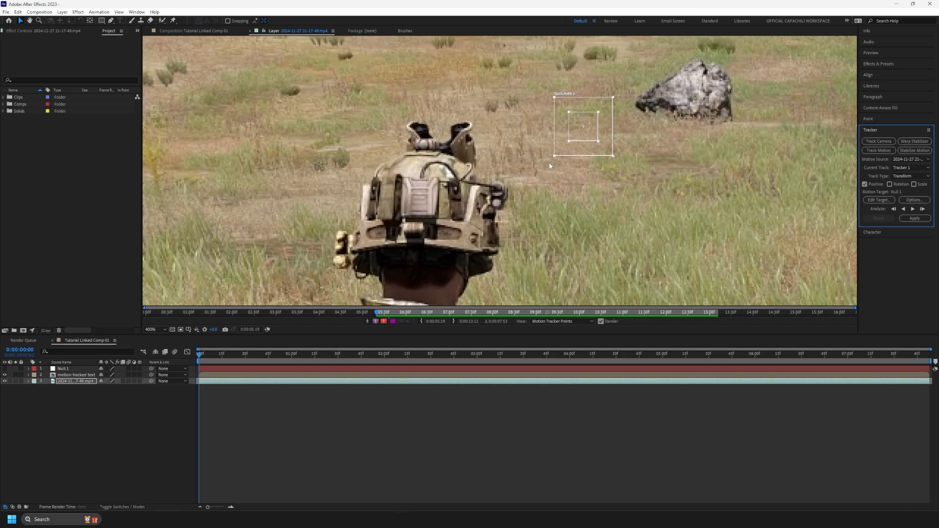
pyautogui.moveTo(604, 147); pyautogui.dragTo(592, 153)
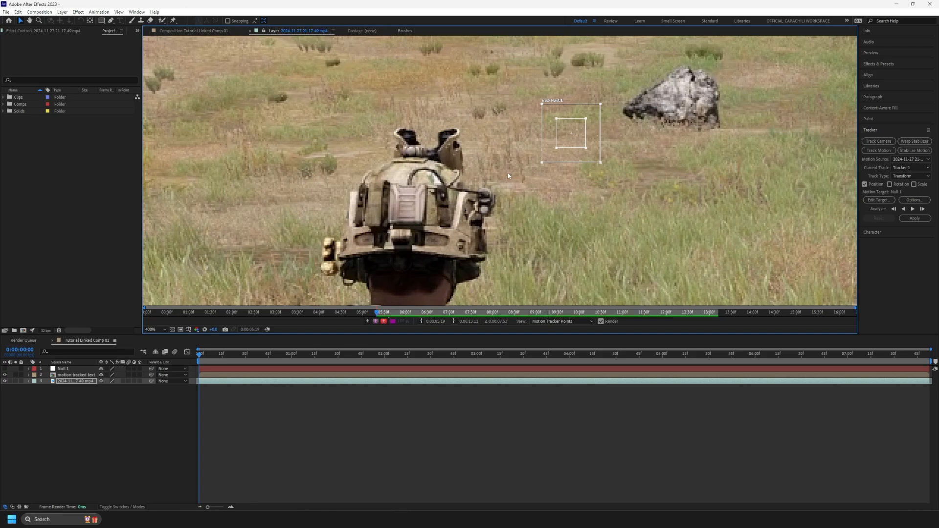
pyautogui.scroll(-2, 479, 192)
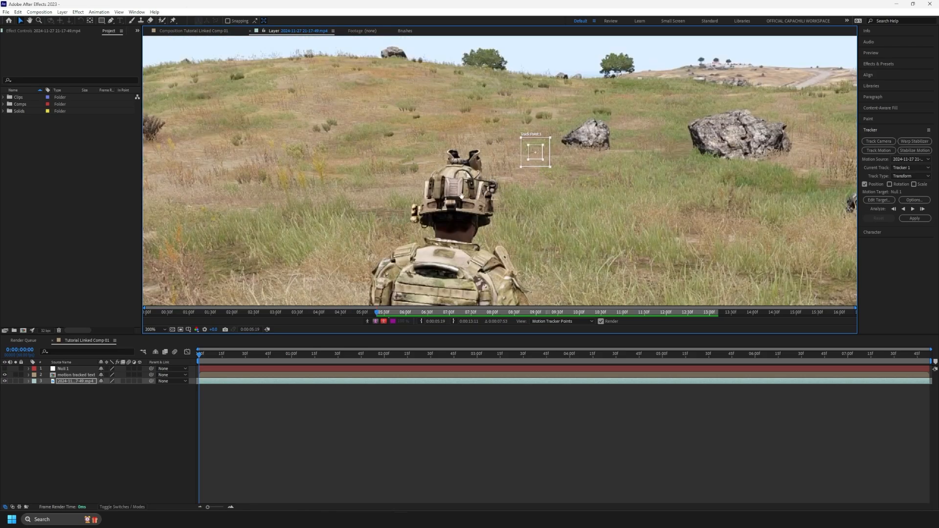
pyautogui.scroll(2, 462, 196)
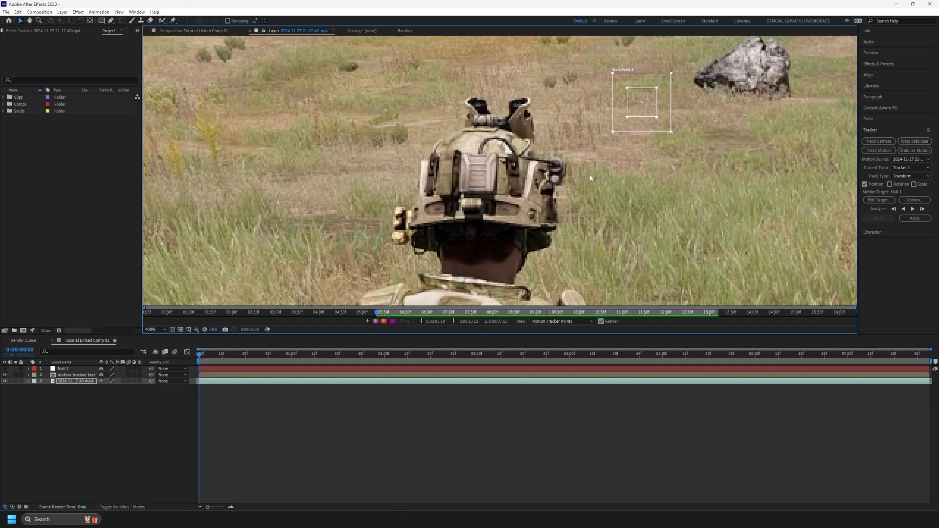
pyautogui.moveTo(651, 112); pyautogui.dragTo(530, 162)
pyautogui.scroll(2, 533, 157)
pyautogui.scroll(1, 532, 163)
pyautogui.scroll(-1, 529, 163)
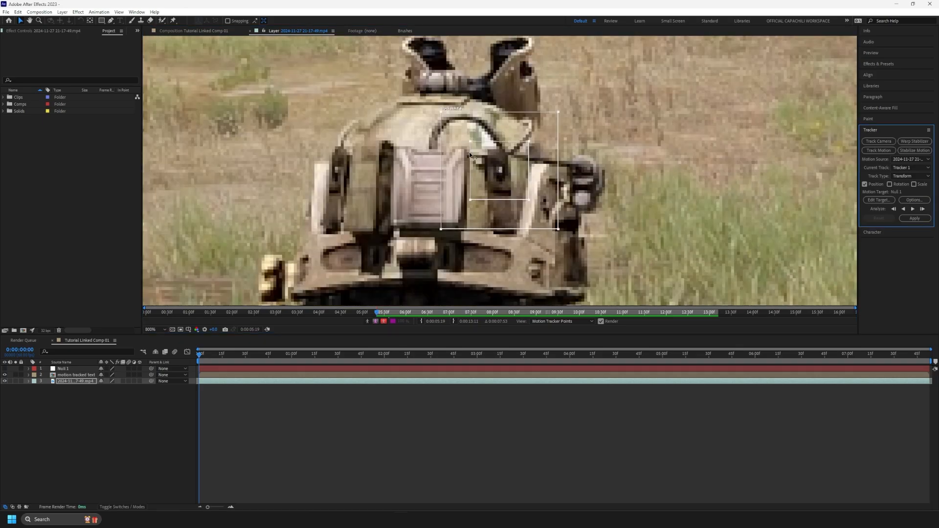
pyautogui.scroll(-2, 475, 150)
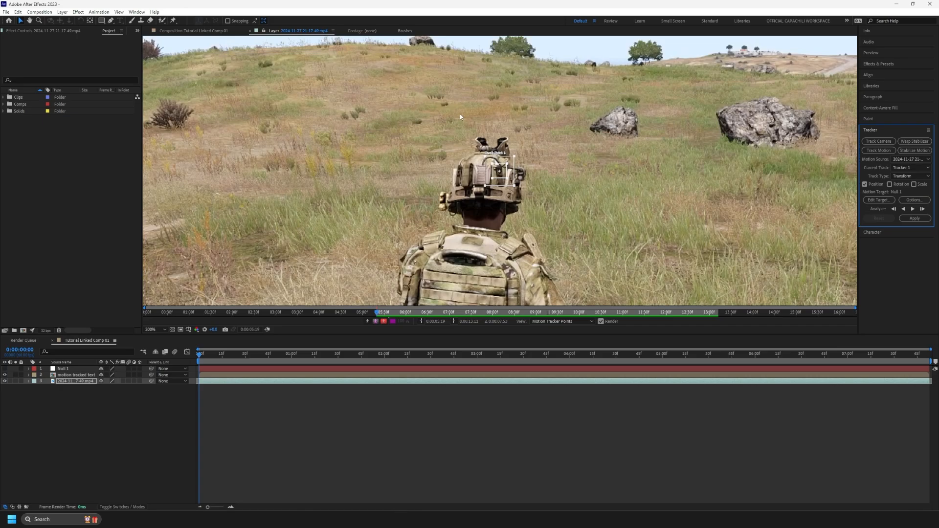
# Step: Enlarge the track point's search region around the whole helmet, analyze the motion forward and stop at about 0:00:01:09
pyautogui.scroll(2, 496, 158)
pyautogui.moveTo(533, 139); pyautogui.dragTo(591, 122)
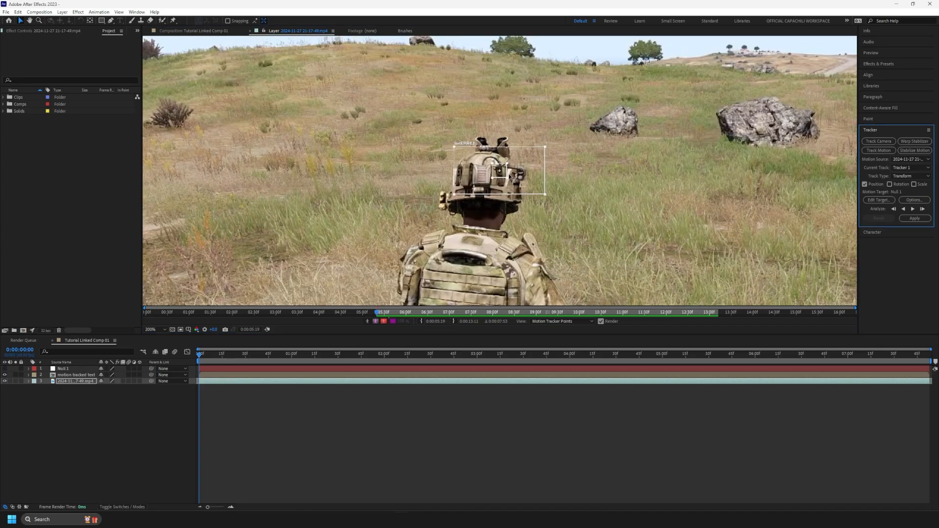
pyautogui.scroll(1, 856, 215)
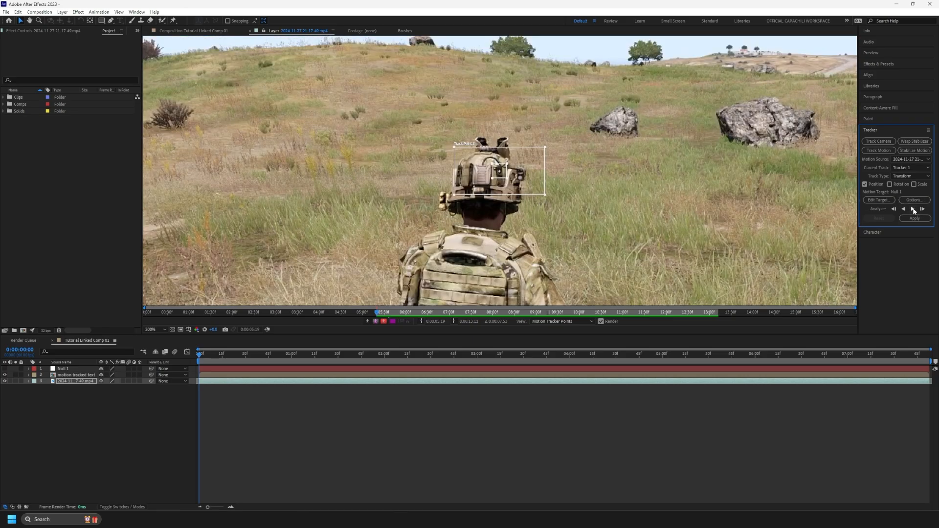
pyautogui.click(913, 209)
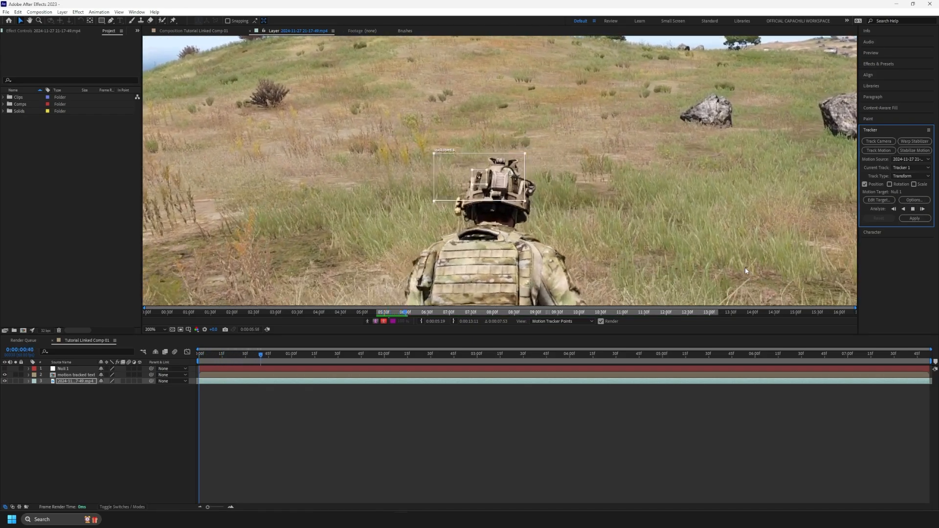
pyautogui.press('Escape')
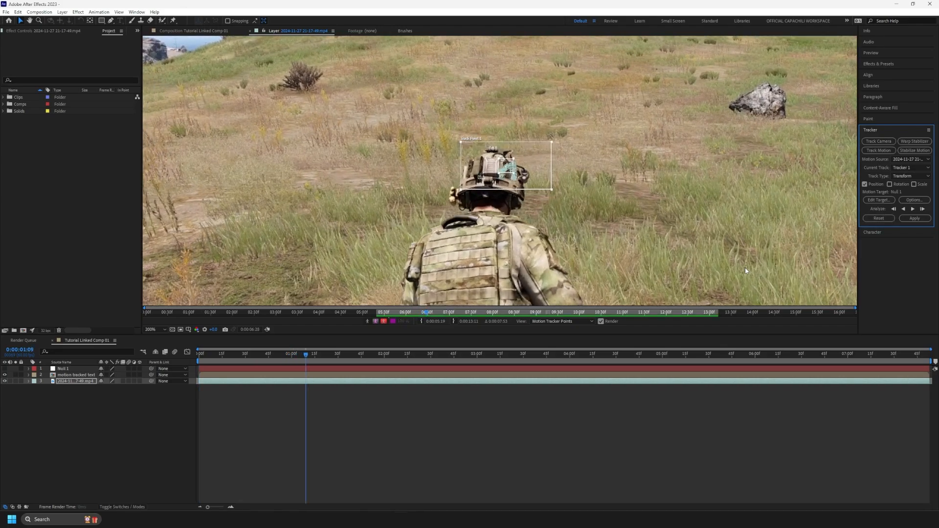
# Step: Go back to 0:00:00:40 and try to move the drifted track point across to the other side of the helmet
pyautogui.scroll(1, 527, 204)
pyautogui.moveTo(305, 360); pyautogui.dragTo(260, 359)
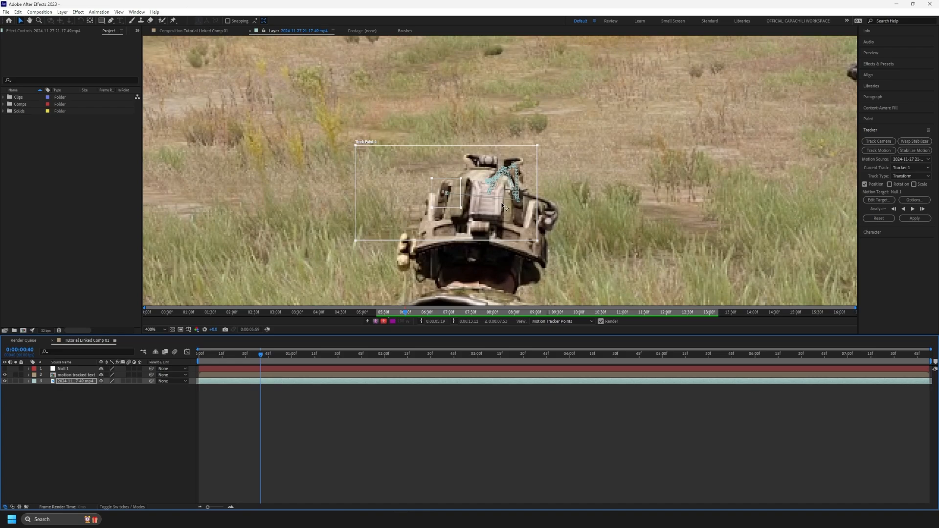
pyautogui.scroll(1, 502, 205)
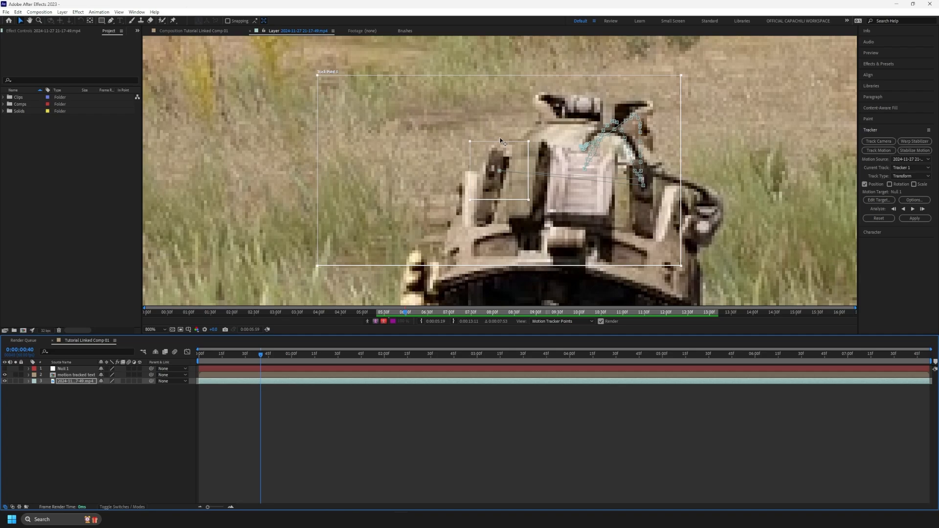
pyautogui.moveTo(501, 167); pyautogui.dragTo(645, 200)
pyautogui.hotkey('ctrl', 'z')
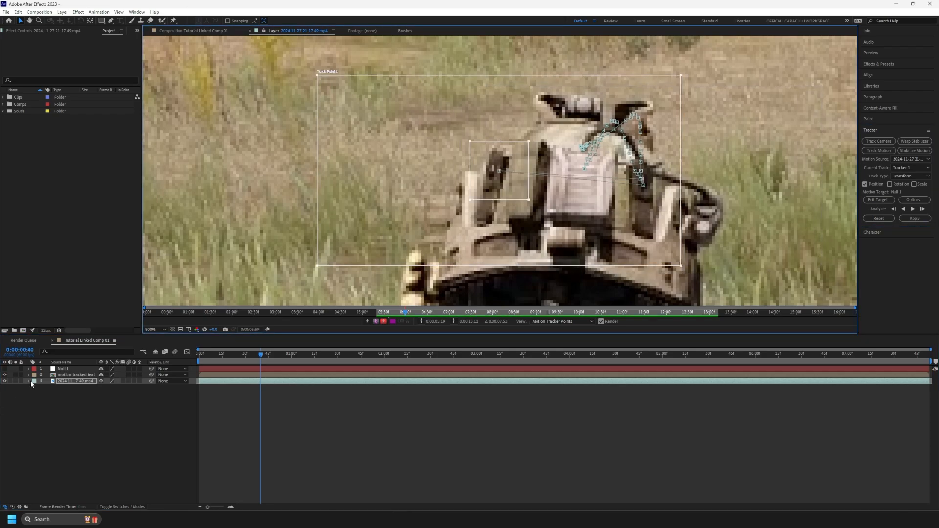
# Step: Expand the footage layer's Track Point 1 properties and delete its Feature Center, Confidence and Attach Point keyframes at 0:00:00:40
pyautogui.click(29, 381)
pyautogui.click(35, 387)
pyautogui.click(41, 394)
pyautogui.moveTo(214, 509); pyautogui.dragTo(225, 509)
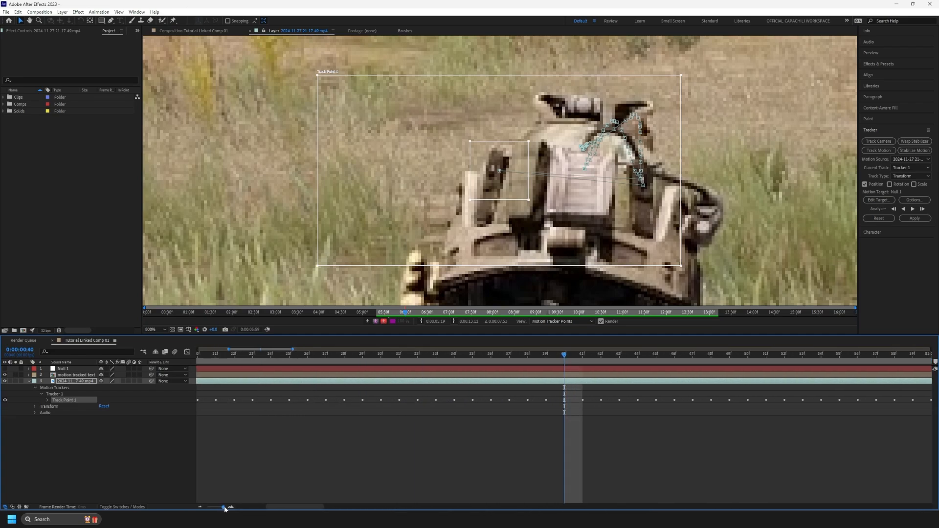
pyautogui.click(47, 400)
pyautogui.moveTo(553, 397); pyautogui.dragTo(571, 453)
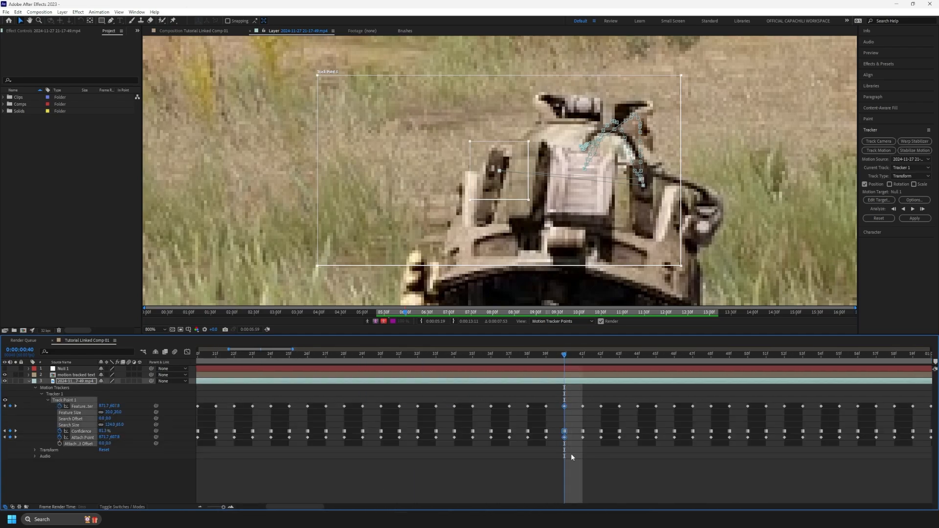
pyautogui.press('Delete')
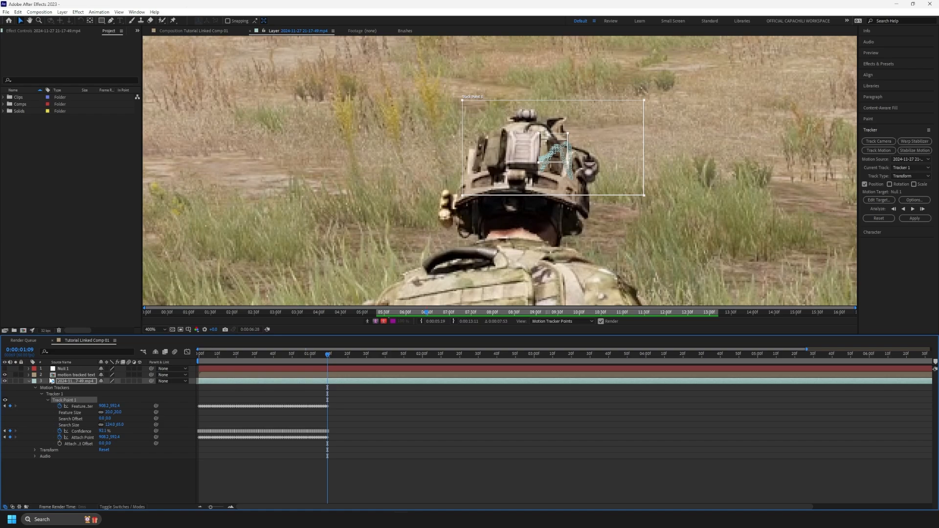
# Step: Collapse the footage layer and step frame by frame around 0:00:01:09 to examine how closely the track point follows the helmet
pyautogui.click(29, 382)
pyautogui.click(154, 329)
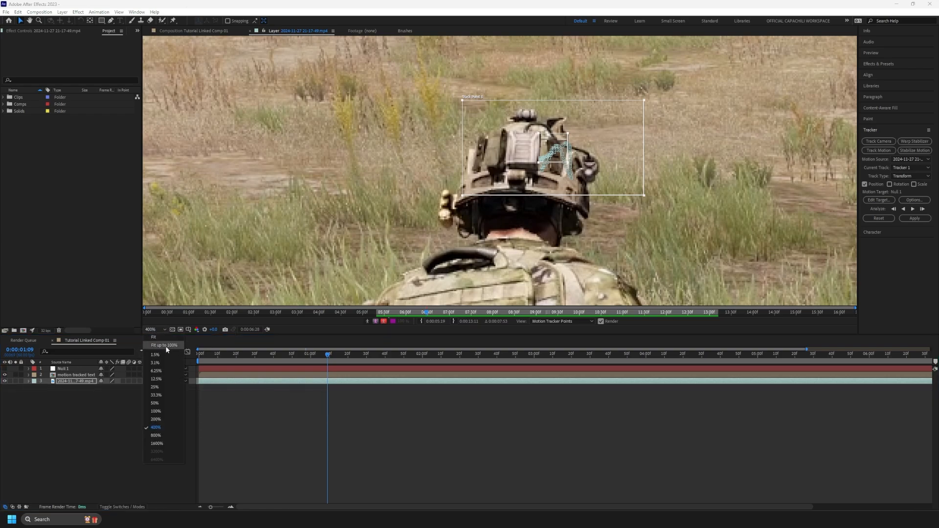
pyautogui.click(156, 445)
pyautogui.scroll(5, 489, 187)
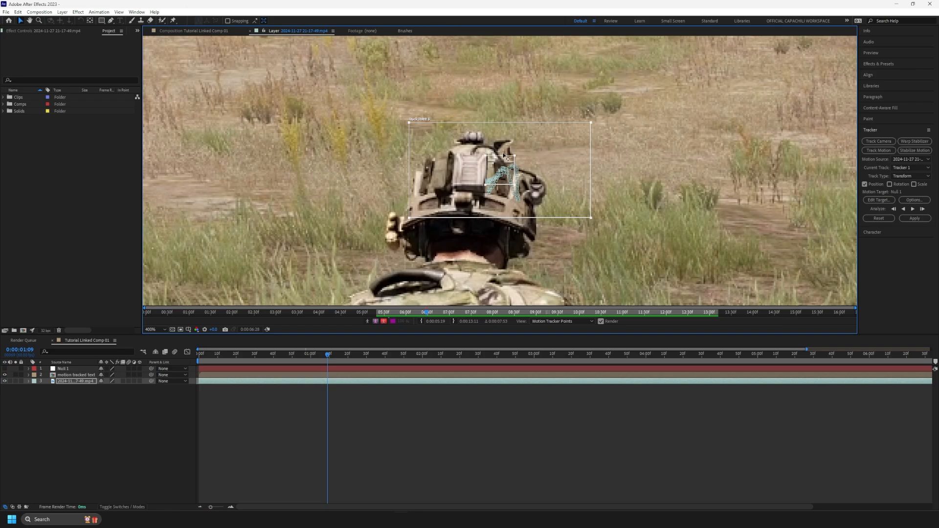
pyautogui.scroll(2, 504, 155)
pyautogui.press('pageup')
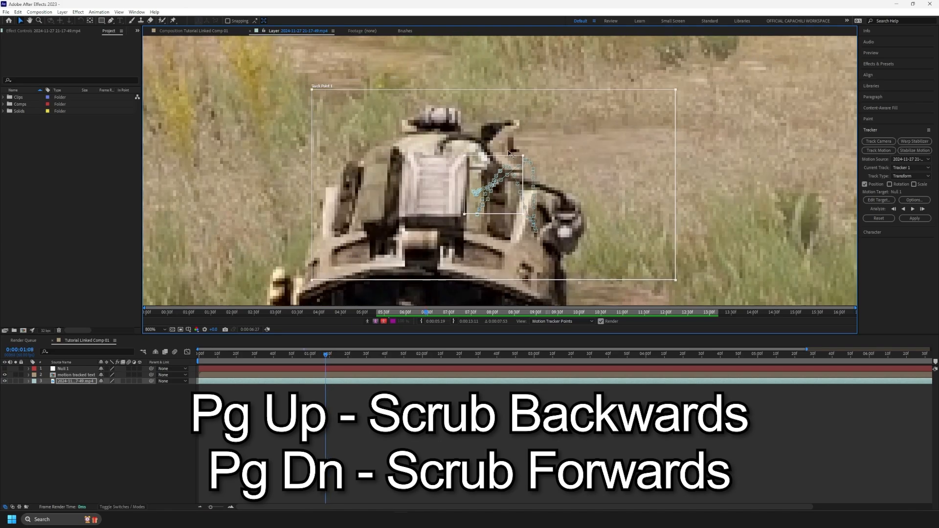
pyautogui.press('pageup')
pyautogui.press('pagedown')
pyautogui.press('pagedown')
pyautogui.press('pagedown')
pyautogui.press('pageup')
pyautogui.press('pageup')
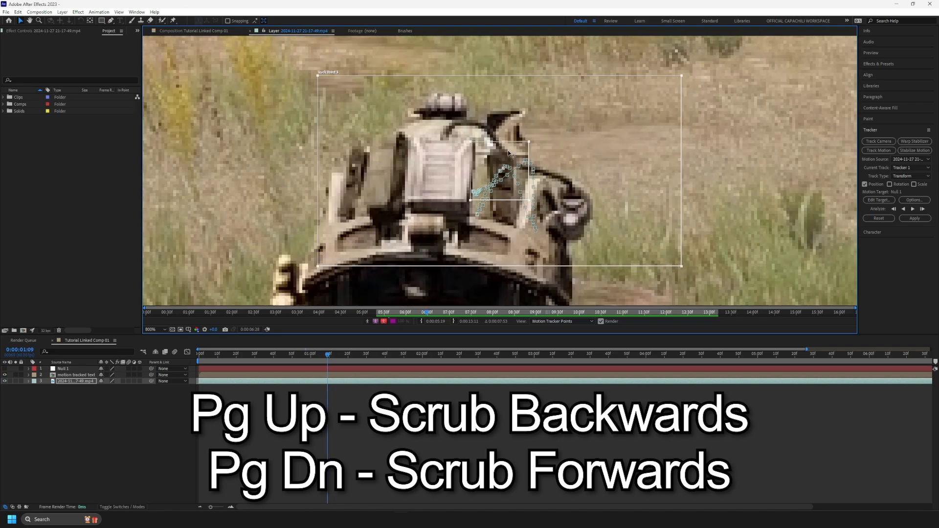
pyautogui.press('pagedown')
pyautogui.press('pagedown')
pyautogui.press('pagedown')
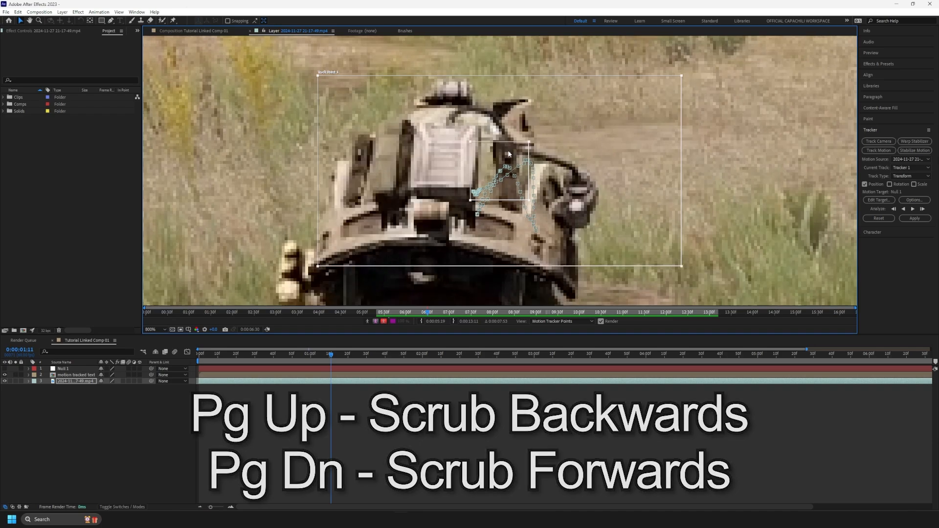
pyautogui.press('pageup')
# Step: Nudge the drifting track point back onto the helmet detail and check its placement up close at 0:00:01:16
pyautogui.moveTo(512, 150); pyautogui.dragTo(532, 152)
pyautogui.press('pagedown')
pyautogui.press('pagedown')
pyautogui.press('pagedown')
pyautogui.press('pagedown')
pyautogui.press('pagedown')
pyautogui.press('pagedown')
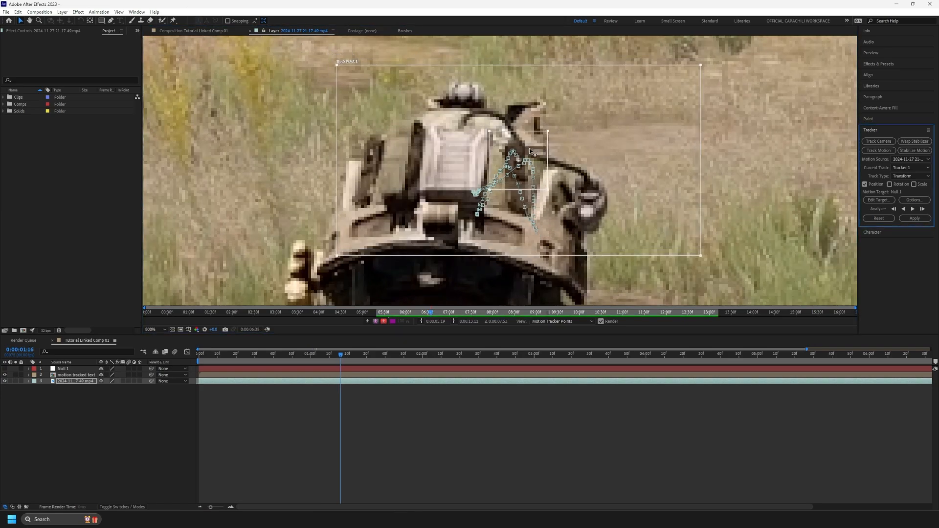
pyautogui.click(535, 141)
pyautogui.press('/')
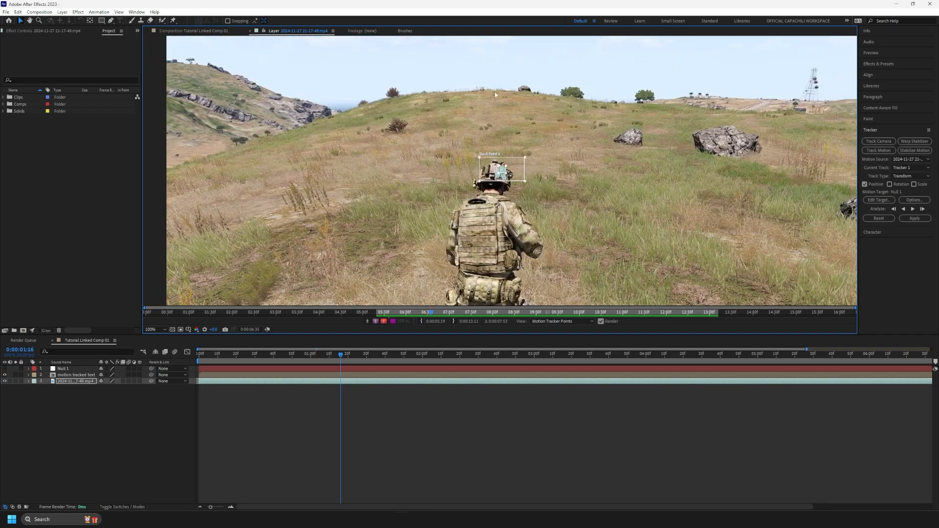
pyautogui.press('.')
pyautogui.press('.')
pyautogui.press('.')
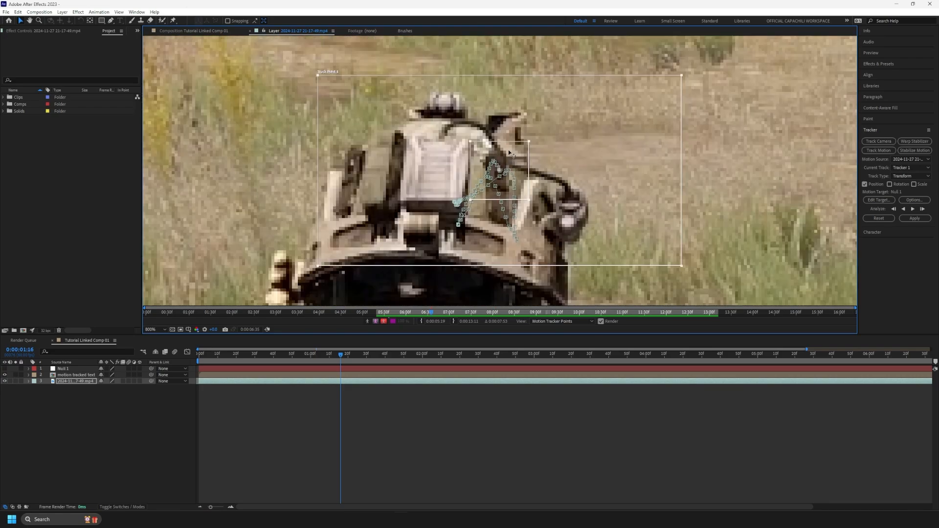
# Step: Move the track point slightly down onto the helmet detail at 0:00:01:20 and compare it with the preceding frames
pyautogui.press('pagedown')
pyautogui.press('pagedown')
pyautogui.press('pagedown')
pyautogui.press('pagedown')
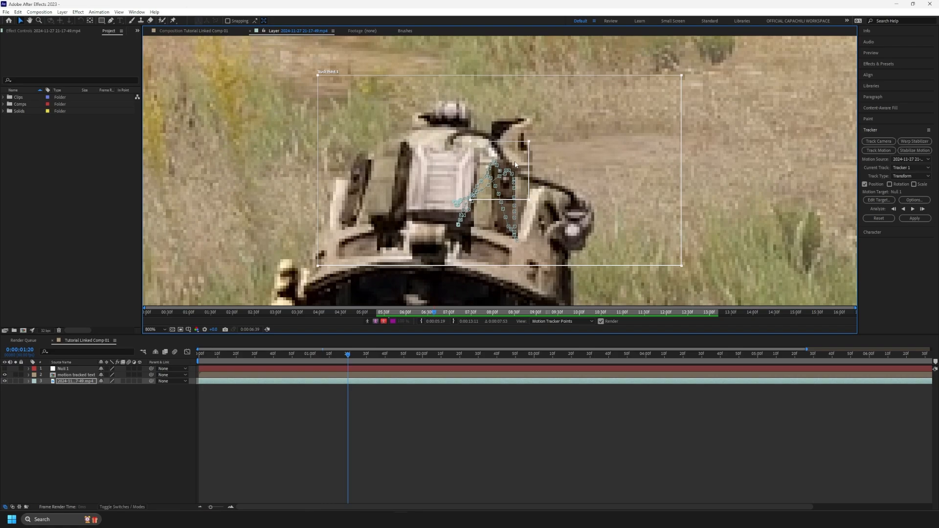
pyautogui.moveTo(520, 162); pyautogui.dragTo(527, 176)
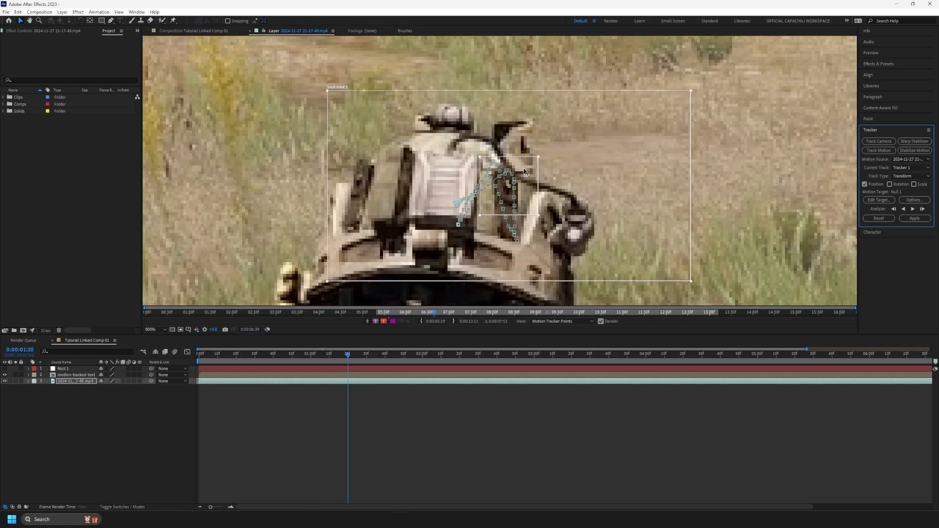
pyautogui.press('pageup')
pyautogui.press('pageup')
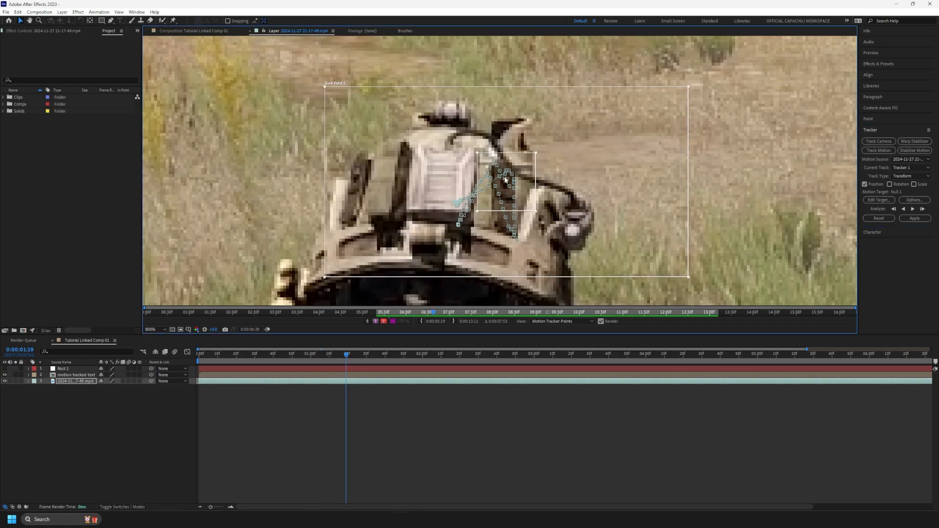
pyautogui.press('.')
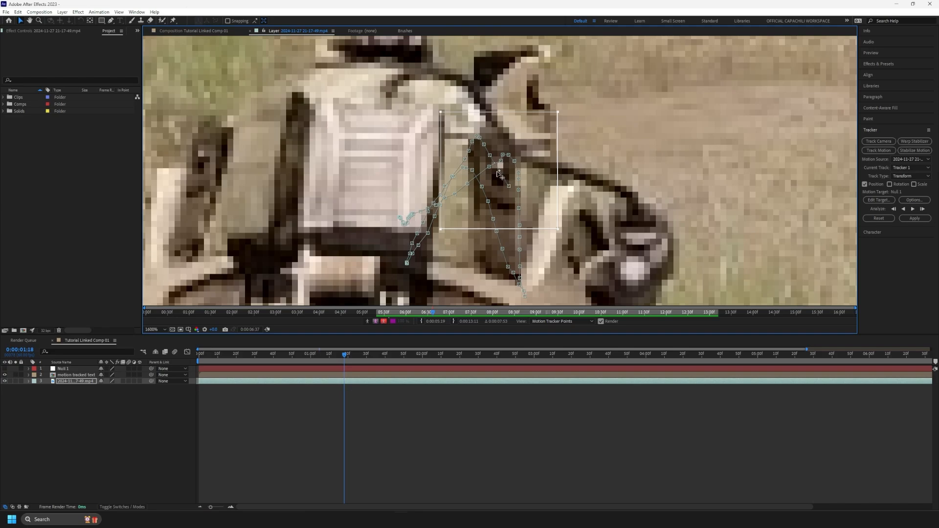
pyautogui.press('pagedown')
pyautogui.press('pagedown')
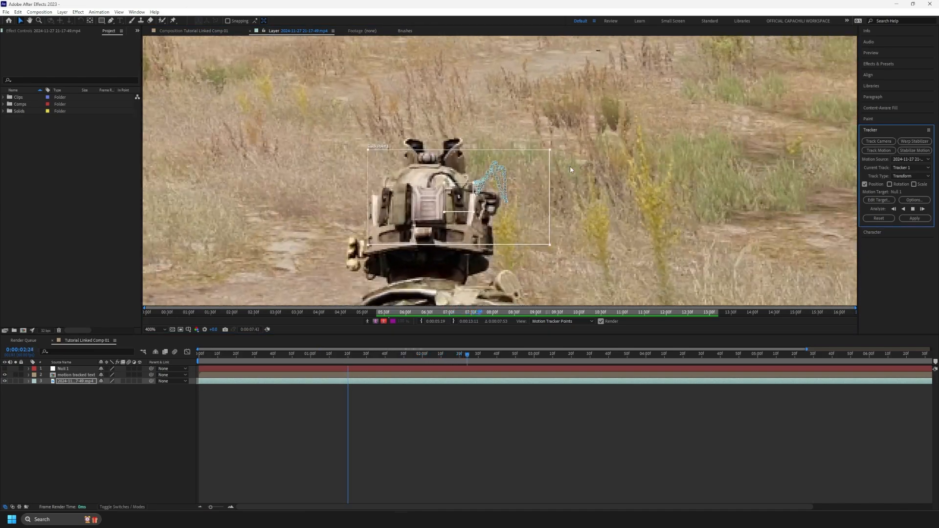
# Step: Analyze the remaining footage forward, stopping along the way to check the track point, including at 0:00:05:10
pyautogui.press('space')
pyautogui.moveTo(487, 354); pyautogui.dragTo(465, 356)
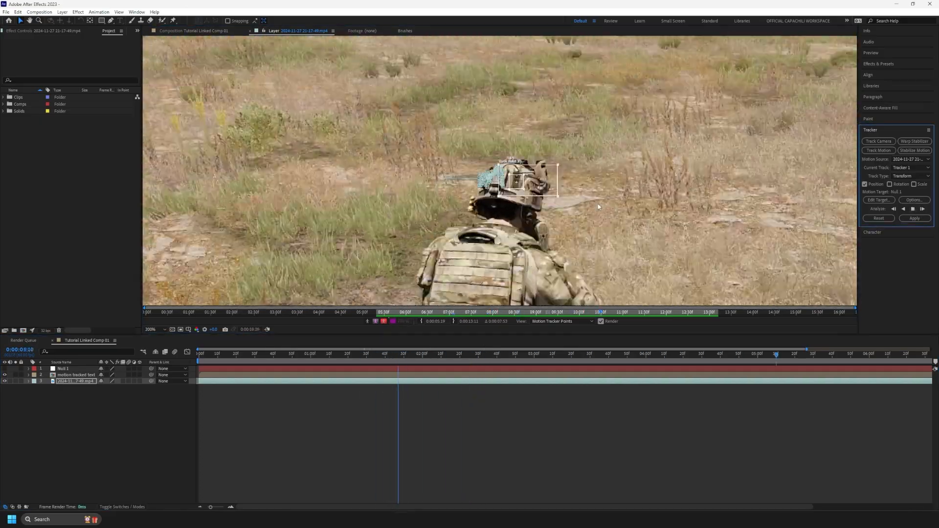
pyautogui.scroll(2, 599, 207)
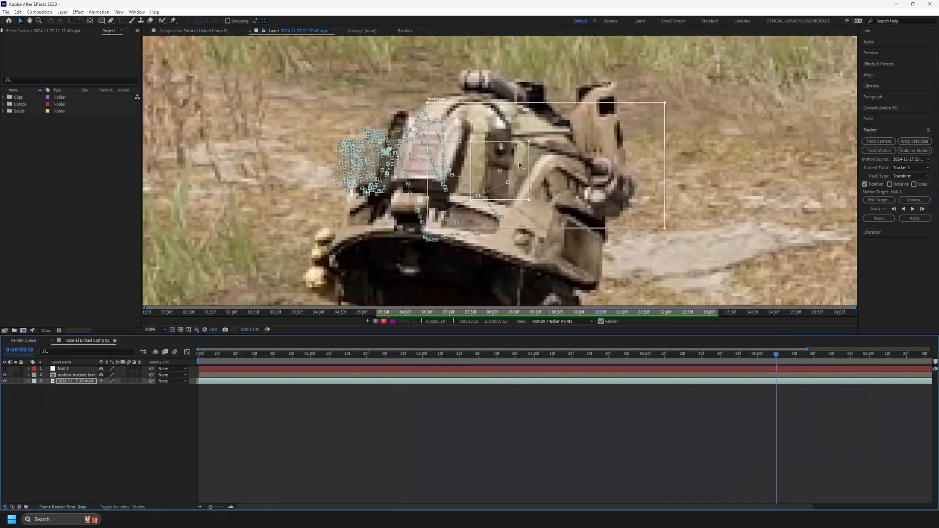
pyautogui.click(922, 209)
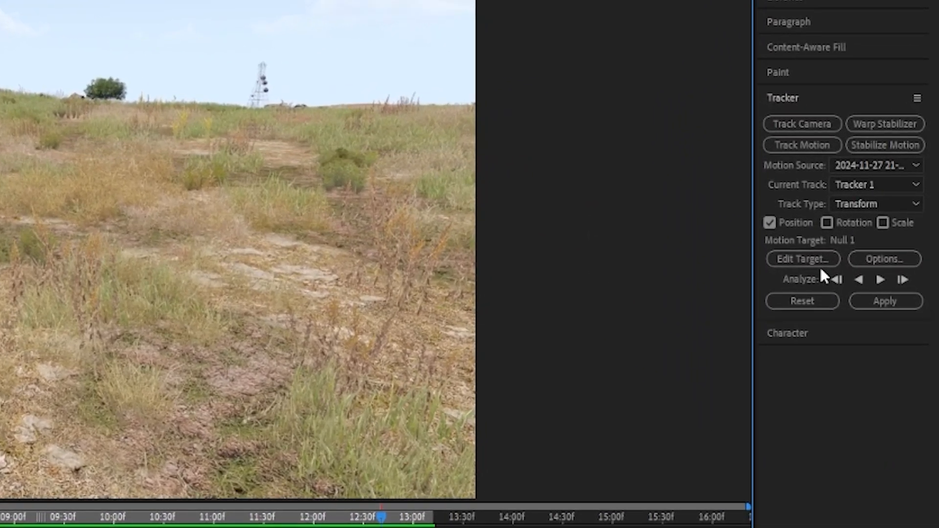
# Step: Confirm the Null 1 layer as the motion target and keep Transform as the track type
pyautogui.click(820, 265)
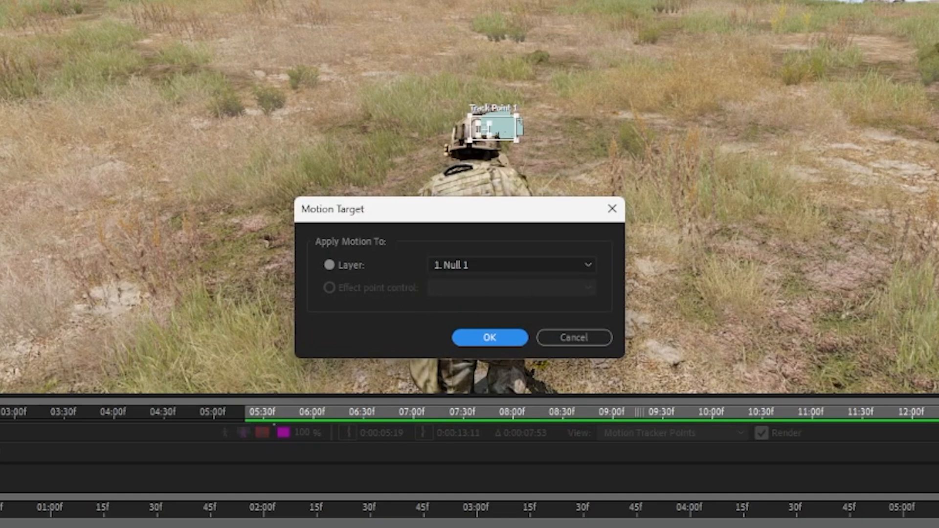
pyautogui.click(516, 337)
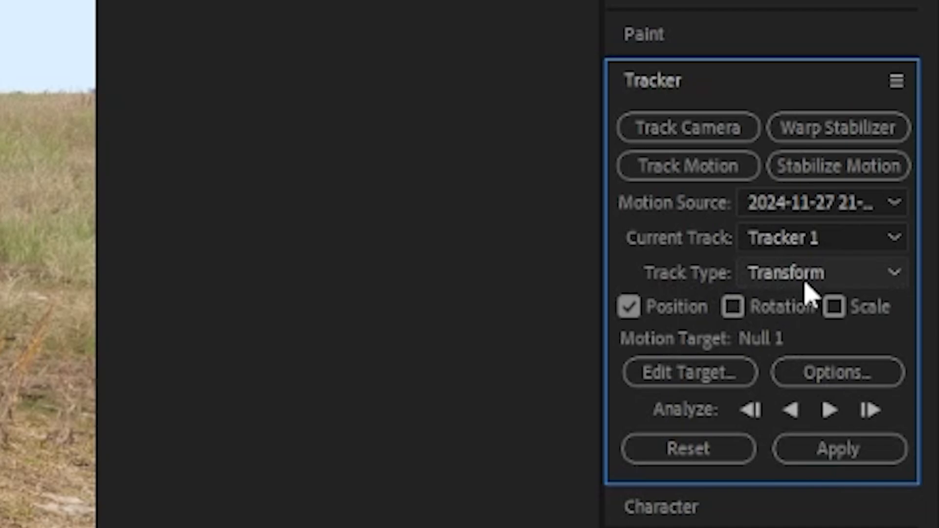
pyautogui.click(805, 280)
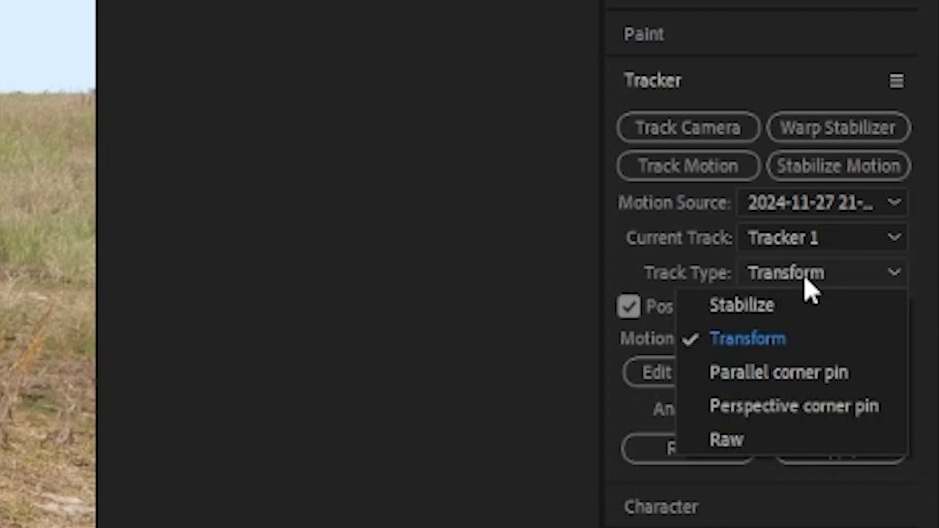
pyautogui.click(780, 337)
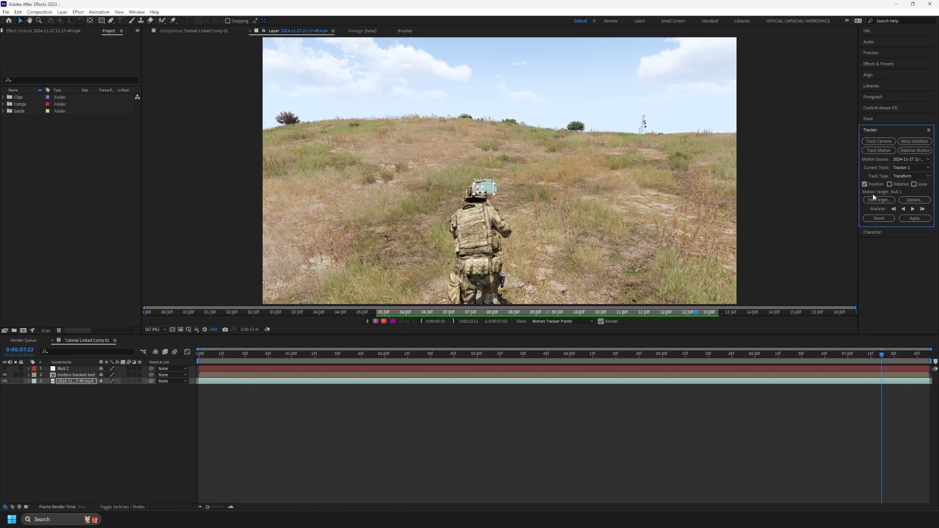
# Step: Apply the tracking data to the null object in the X and Y dimensions
pyautogui.click(913, 219)
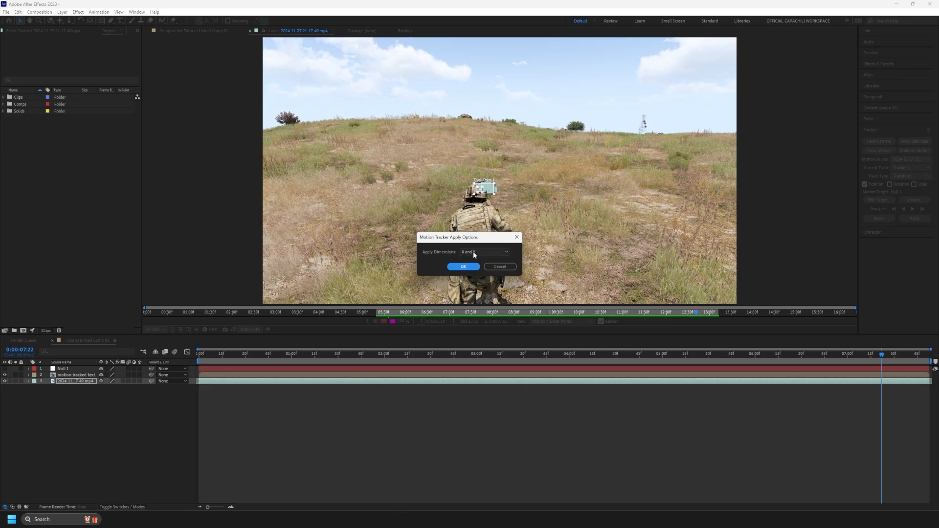
pyautogui.click(461, 267)
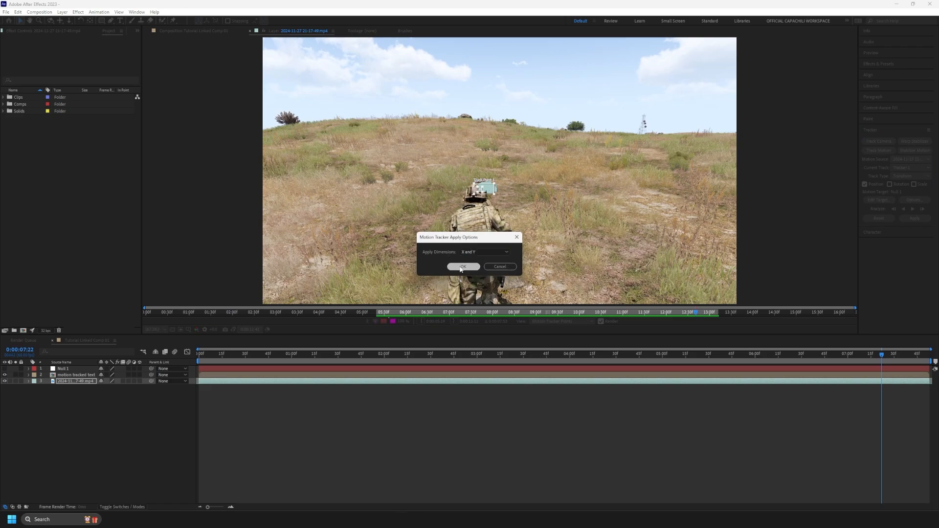
# Step: Return to the start of the composition, collapse the shown keyframes and preview the title over the footage
pyautogui.moveTo(505, 356); pyautogui.dragTo(197, 355)
pyautogui.press('u')
pyautogui.click(317, 452)
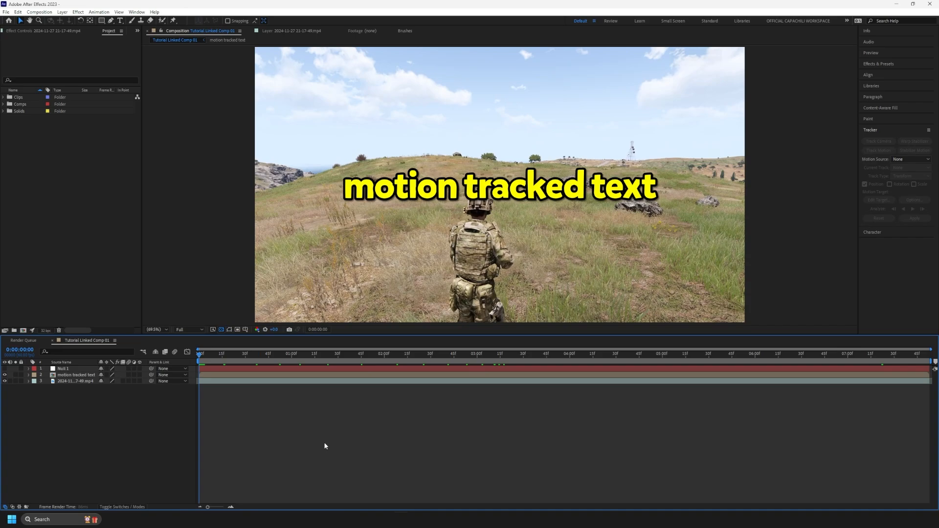
pyautogui.press('space')
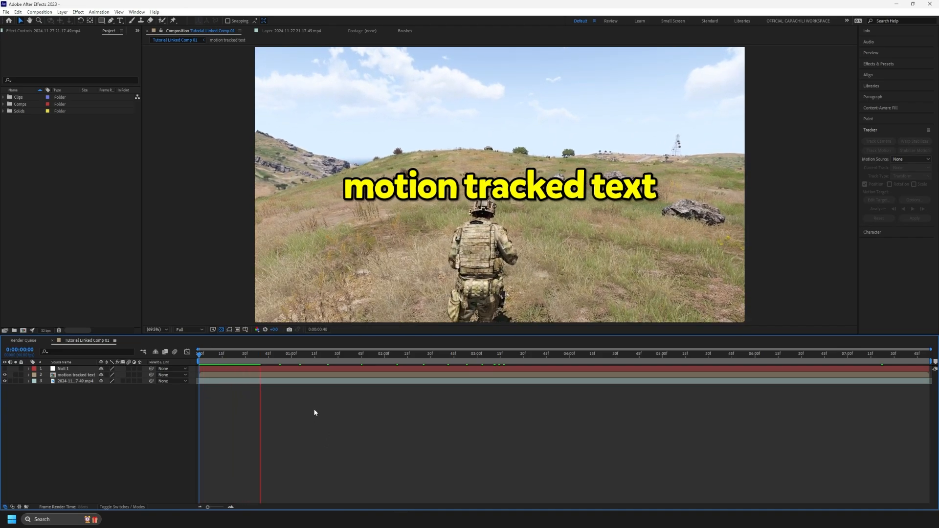
pyautogui.press('space')
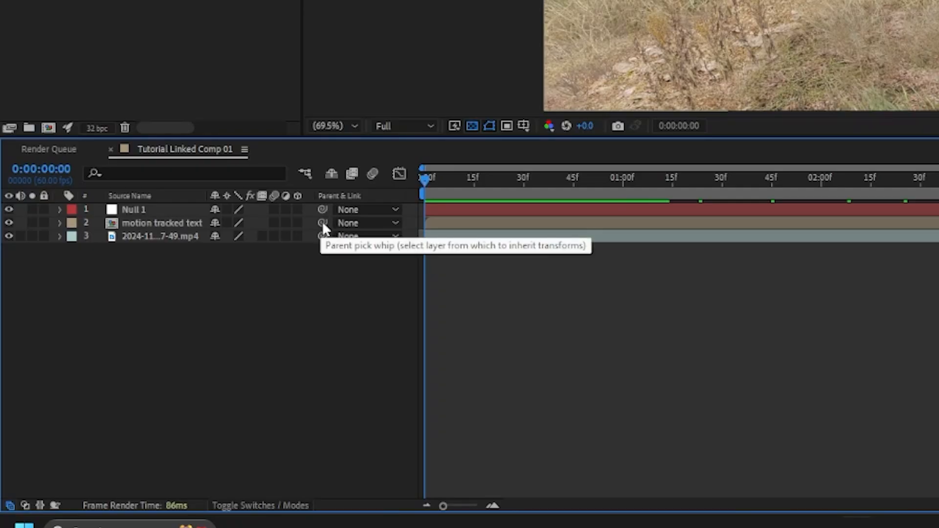
# Step: Try parenting the motion tracked text layer to Null 1 in two ways, undoing each link
pyautogui.moveTo(321, 223); pyautogui.dragTo(152, 209)
pyautogui.hotkey('ctrl', 'z')
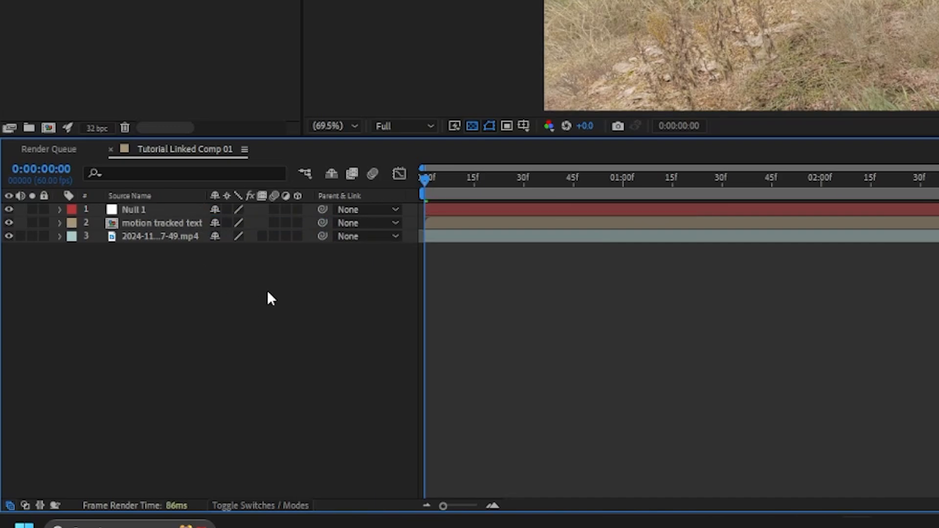
pyautogui.click(365, 226)
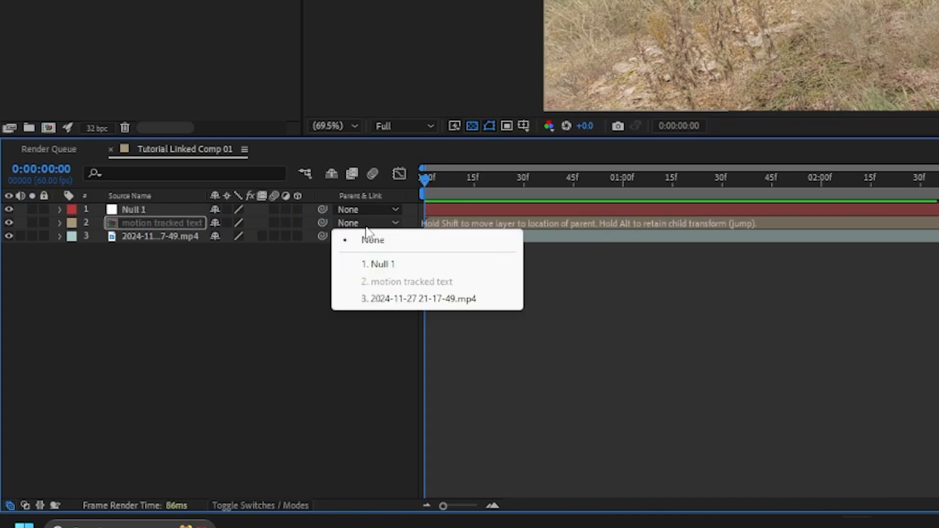
pyautogui.click(381, 265)
pyautogui.hotkey('ctrl', 'z')
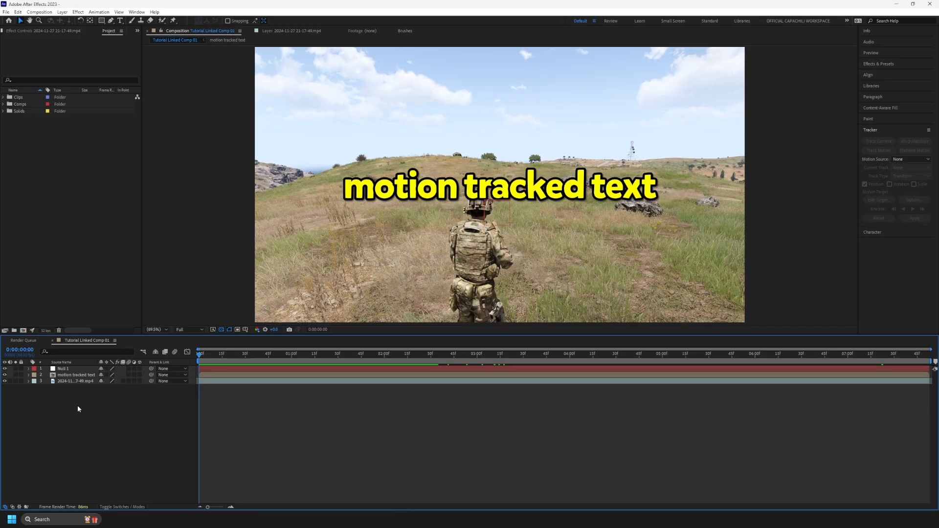
# Step: Toggle the timeline's layer columns between switches and modes, ending with the switches shown
pyautogui.click(116, 508)
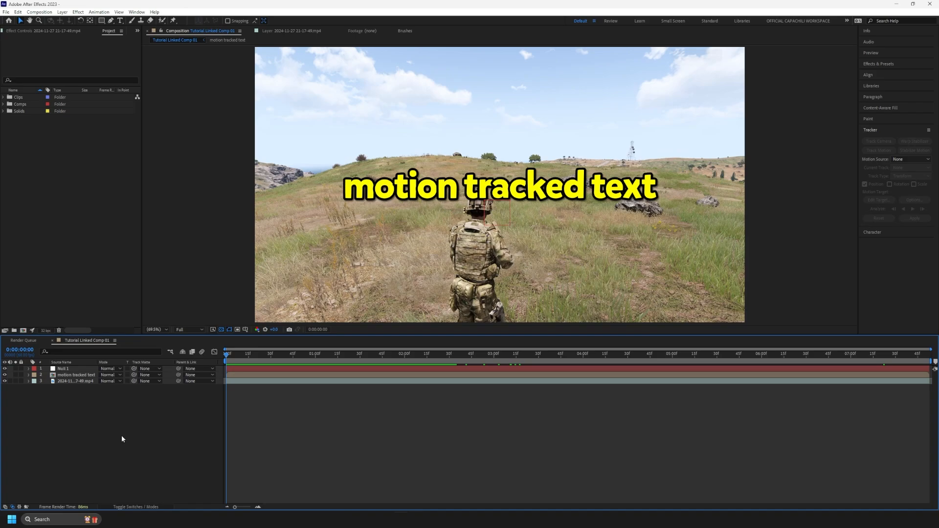
pyautogui.click(142, 507)
pyautogui.click(141, 508)
pyautogui.click(142, 508)
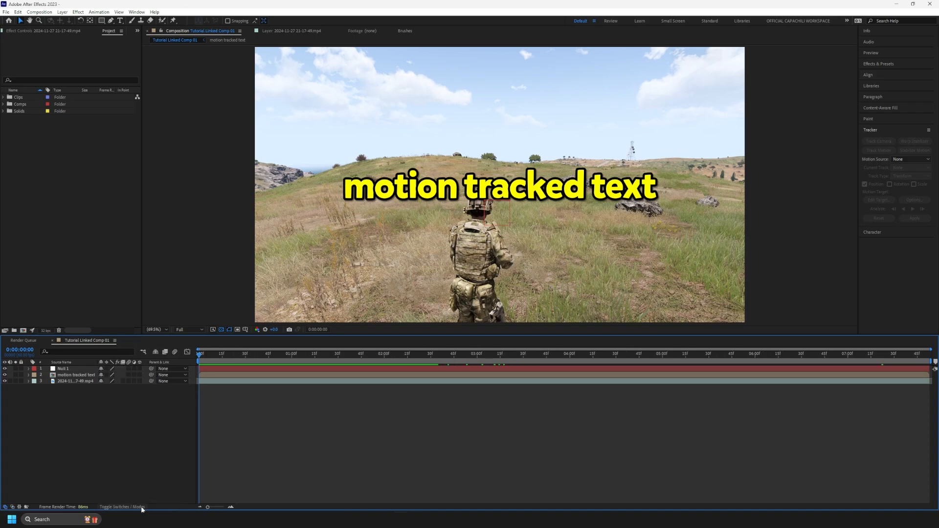
pyautogui.click(141, 508)
pyautogui.click(142, 507)
# Step: Parent the motion tracked text layer to Null 1 and place the title just above the soldier's helmet
pyautogui.moveTo(151, 375); pyautogui.dragTo(146, 369)
pyautogui.moveTo(510, 198); pyautogui.dragTo(489, 183)
pyautogui.scroll(3, 479, 181)
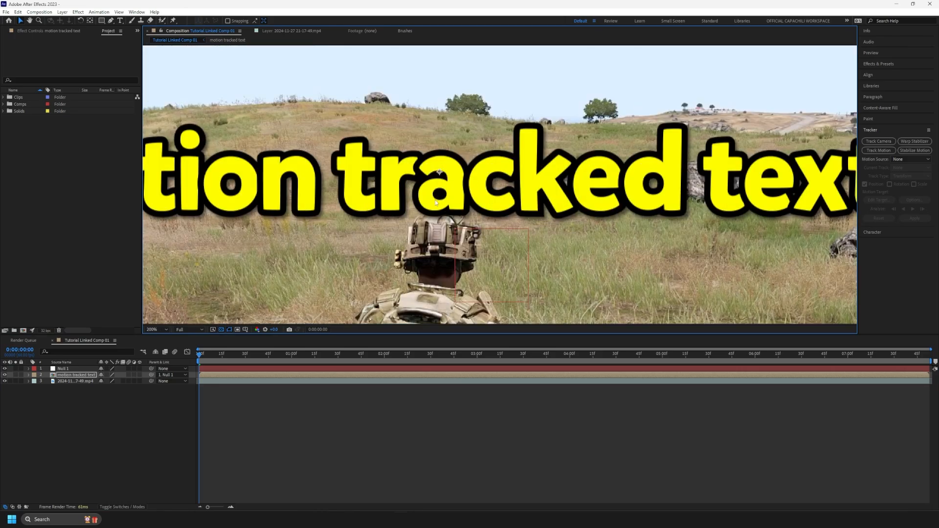
pyautogui.moveTo(452, 205); pyautogui.dragTo(453, 203)
pyautogui.scroll(-2, 452, 203)
# Step: Hide the Null 1 layer, fit the composition in the viewer and preview the title's motion up to 0:00:04:28
pyautogui.click(4, 370)
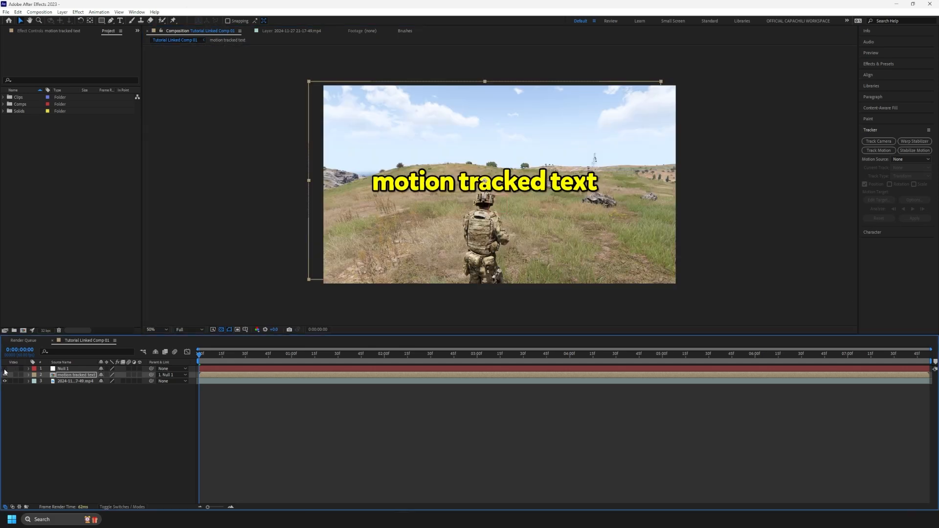
pyautogui.click(159, 331)
pyautogui.click(169, 342)
pyautogui.click(425, 423)
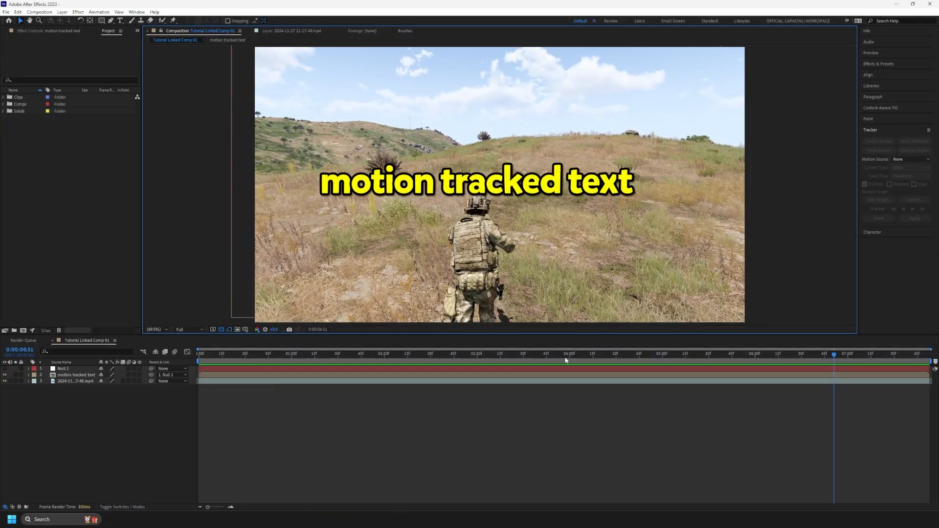
pyautogui.moveTo(566, 360); pyautogui.dragTo(614, 356)
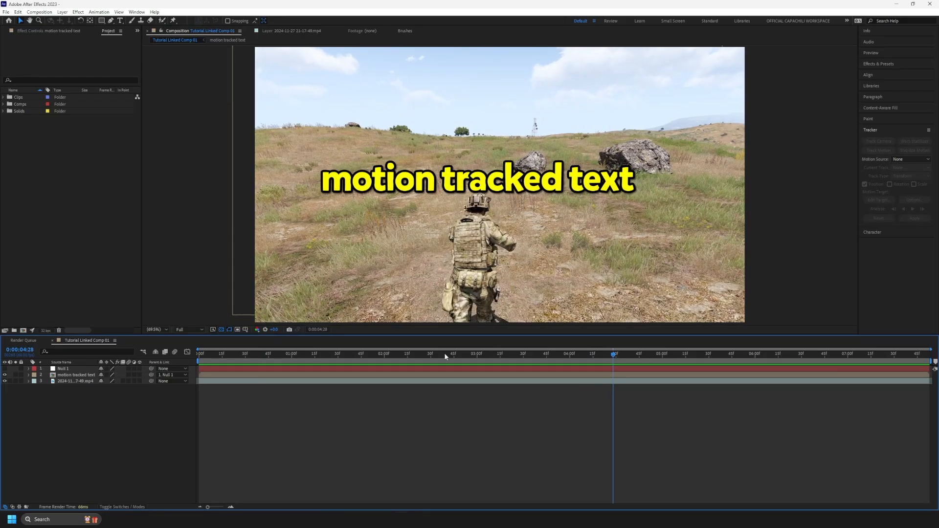
# Step: Open the footage layer's Track Point 1 data and delete its tracking keyframes at 0:00:04:28
pyautogui.click(28, 380)
pyautogui.doubleClick(69, 382)
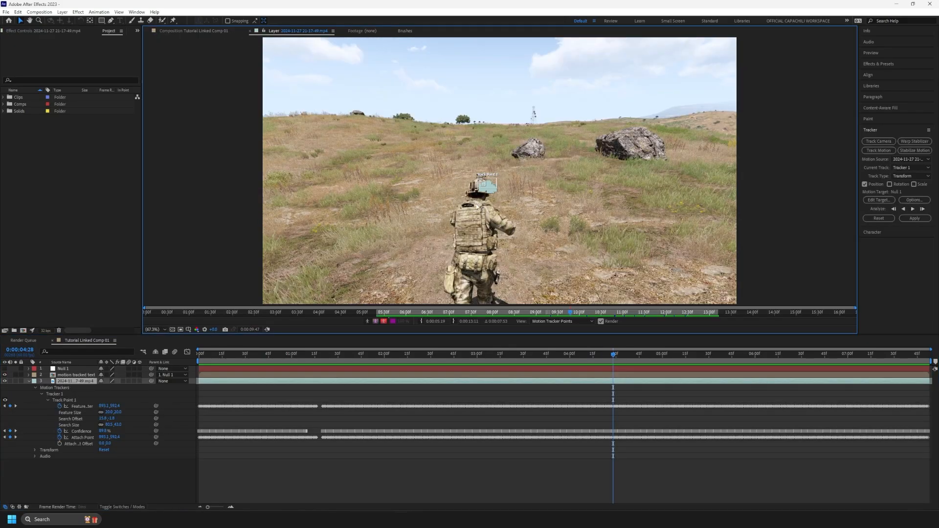
pyautogui.scroll(5, 484, 183)
pyautogui.moveTo(484, 182); pyautogui.dragTo(565, 132)
pyautogui.click(230, 507)
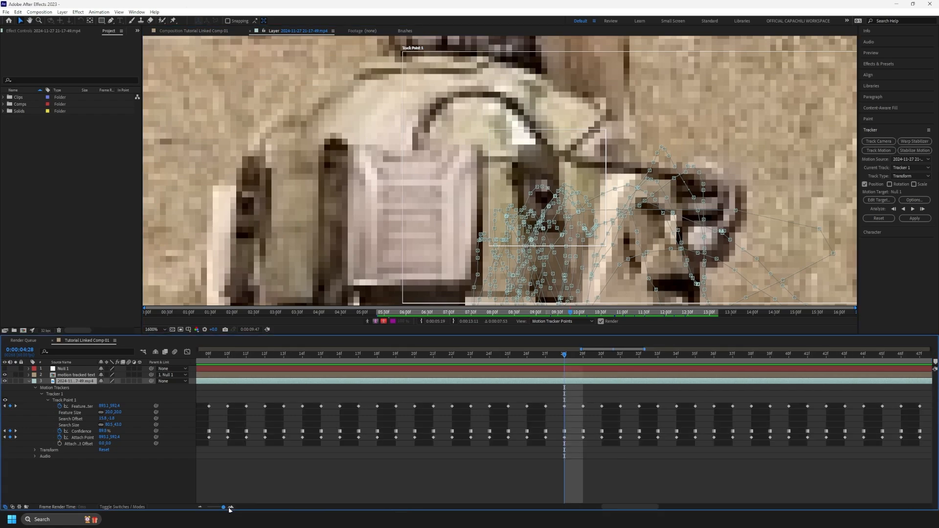
pyautogui.moveTo(554, 391); pyautogui.dragTo(572, 447)
pyautogui.press('Delete')
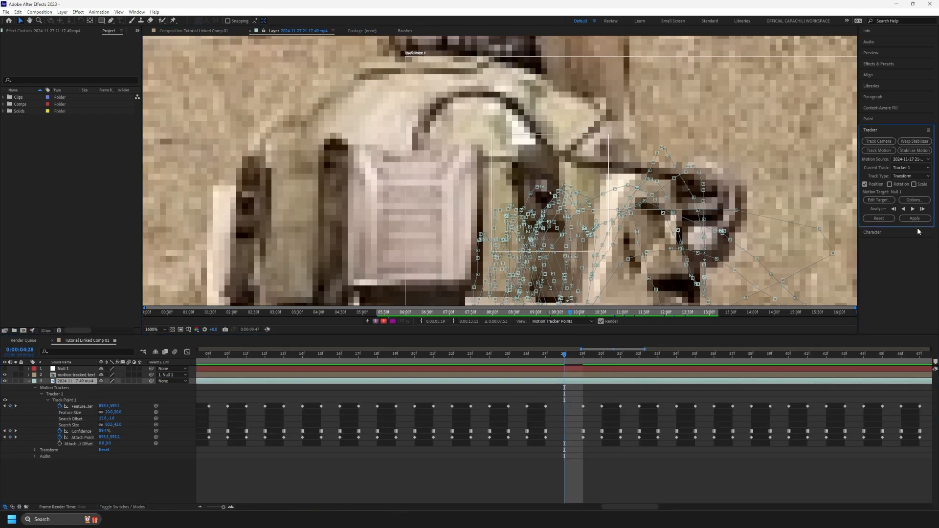
# Step: Reapply the tracking data to Null 1, collapse the footage layer and review the title's motion across the composition
pyautogui.click(904, 217)
pyautogui.press('Return')
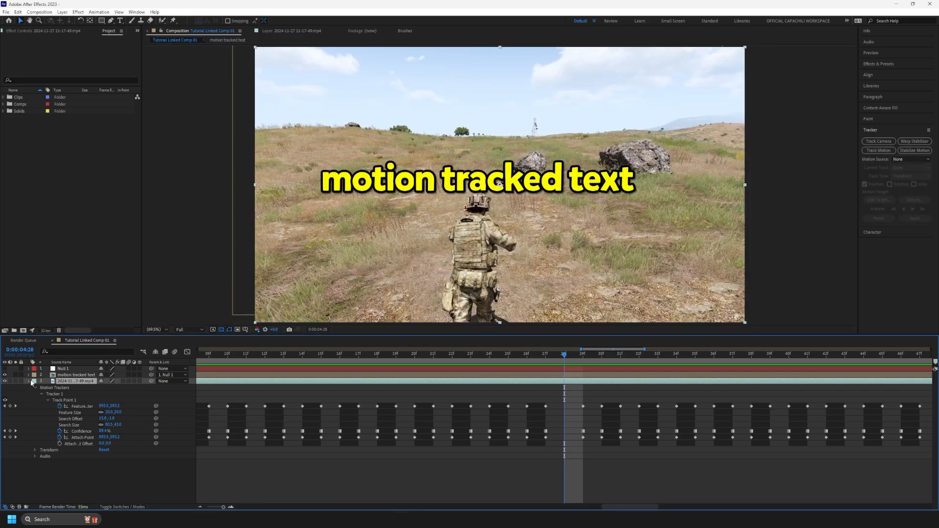
pyautogui.click(31, 382)
pyautogui.moveTo(563, 354); pyautogui.dragTo(377, 353)
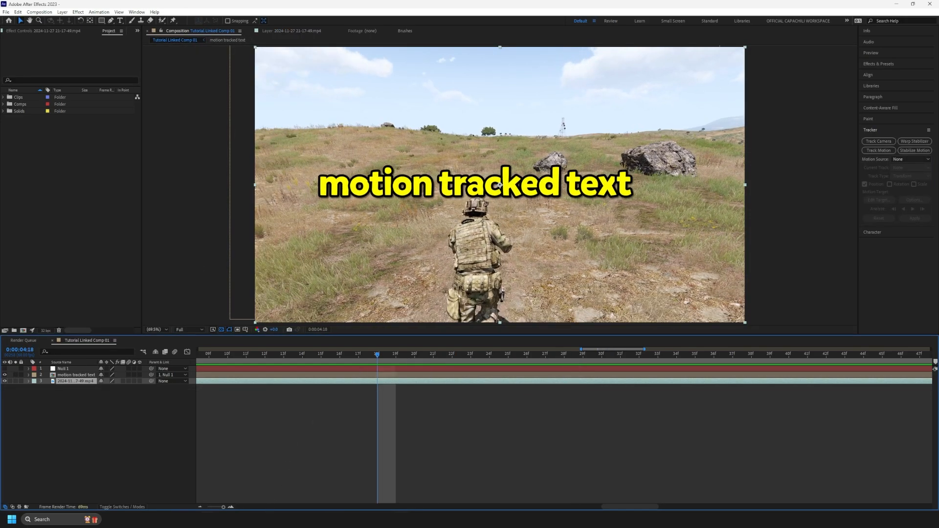
pyautogui.moveTo(223, 506); pyautogui.dragTo(183, 511)
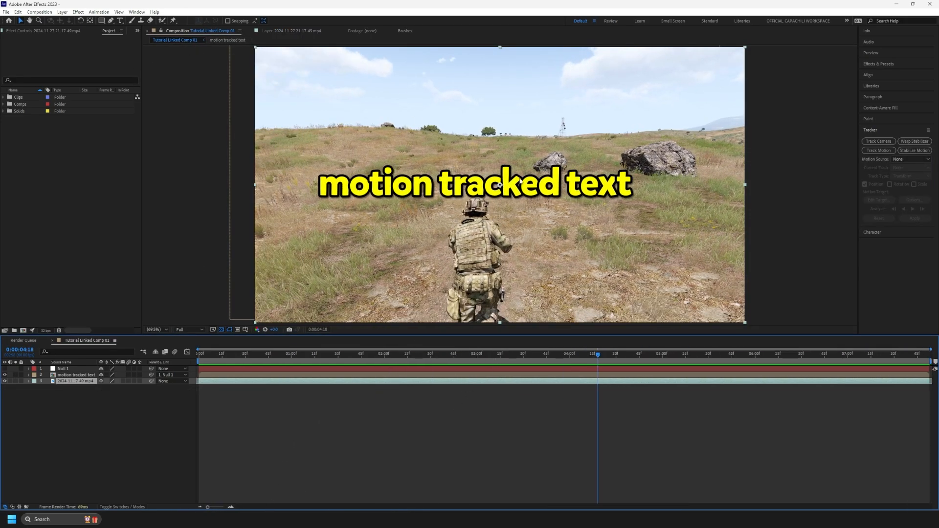
pyautogui.moveTo(274, 354); pyautogui.dragTo(537, 371)
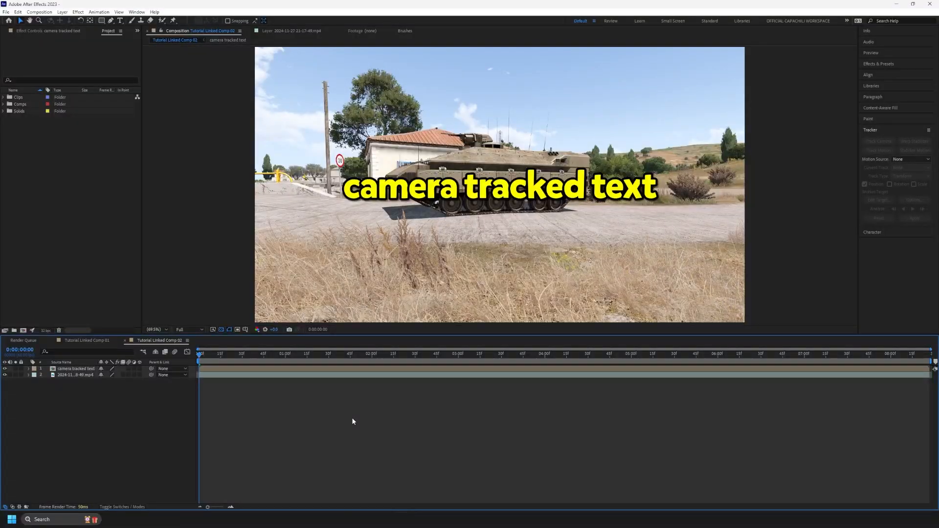
# Step: Run Track Camera on the tank footage in Tutorial Linked Comp 02 and inspect the solved track points through the clip
pyautogui.click(370, 375)
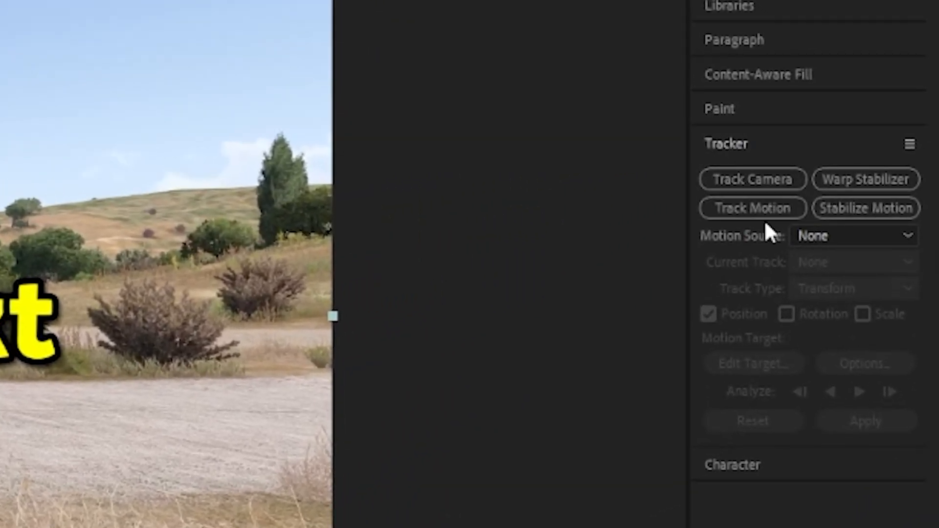
pyautogui.click(765, 180)
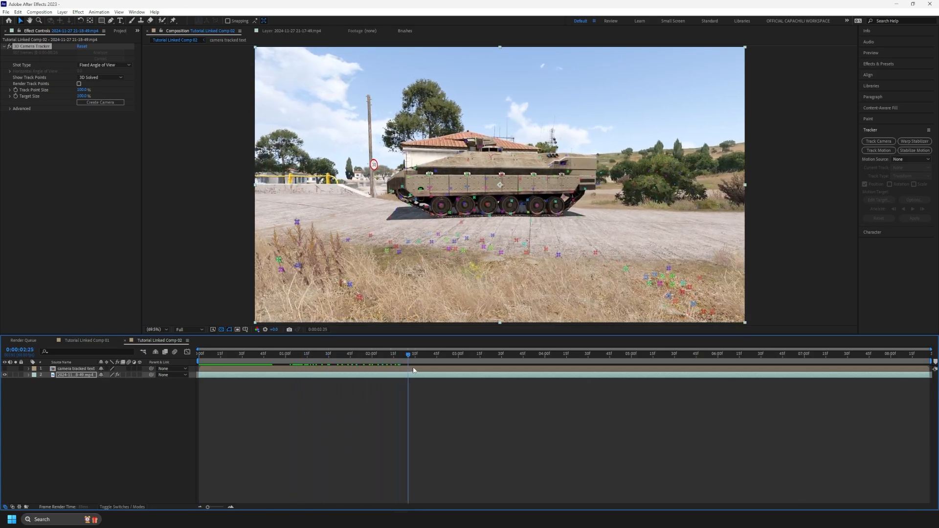
pyautogui.moveTo(500, 368); pyautogui.dragTo(326, 357)
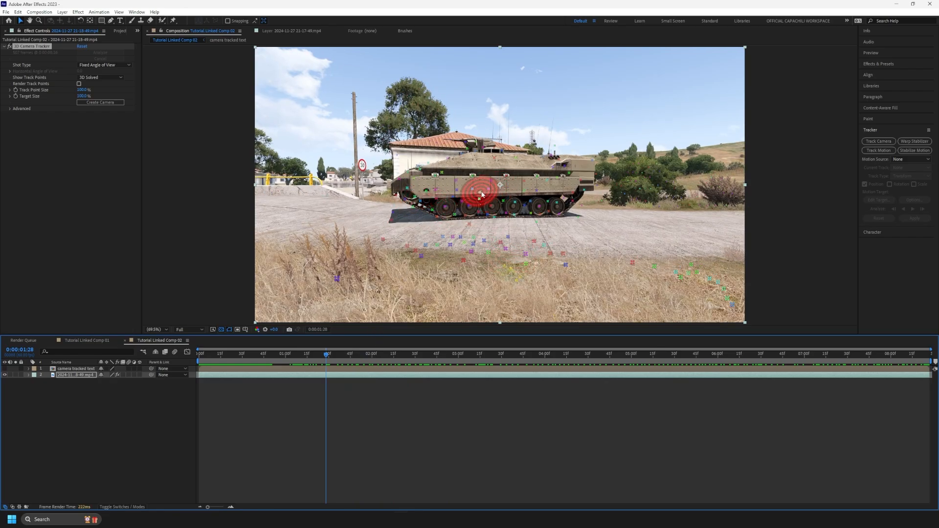
pyautogui.moveTo(333, 362); pyautogui.dragTo(615, 365)
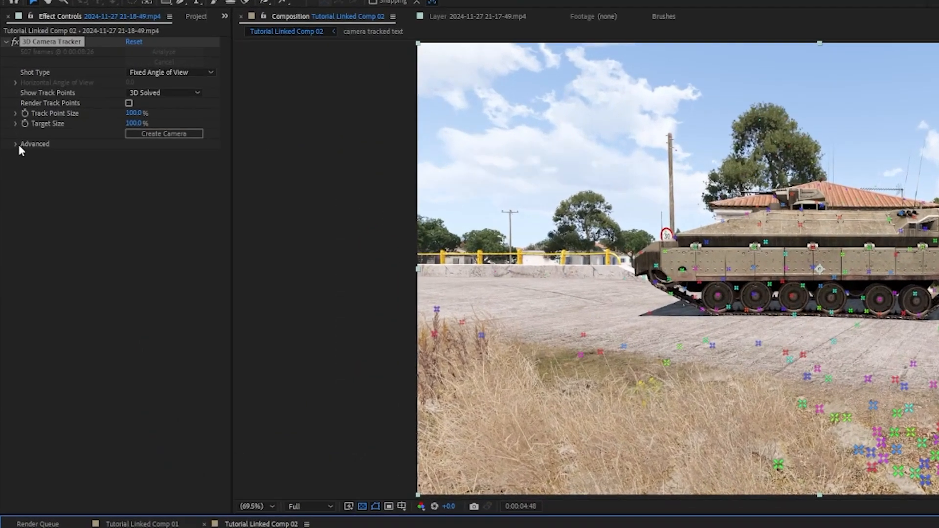
# Step: Enable Detailed Analysis and Auto-delete Points Across Time for the 3D Camera Tracker, and review the track points through the clip
pyautogui.click(9, 108)
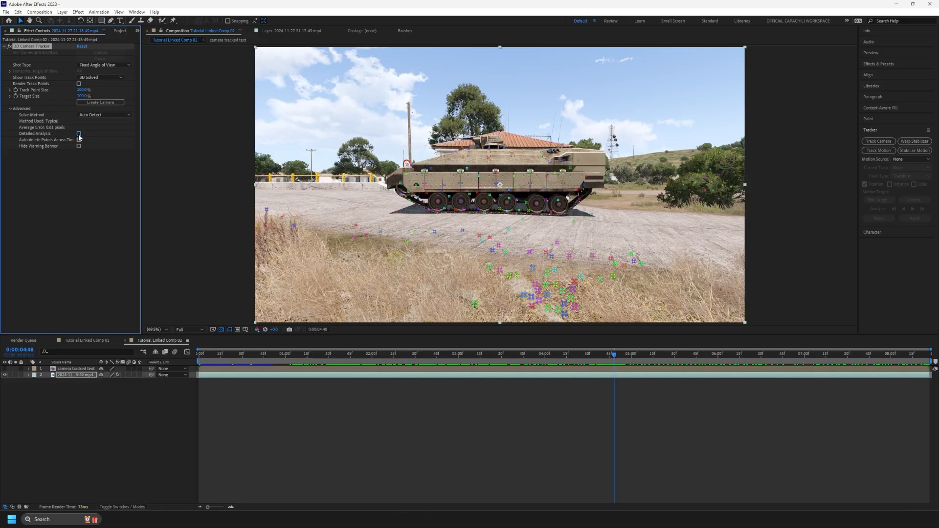
pyautogui.click(218, 277)
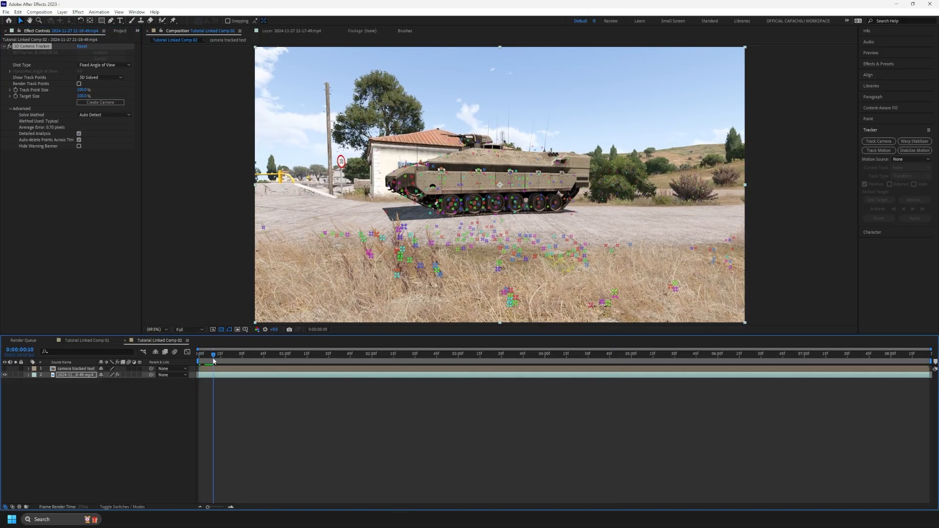
pyautogui.moveTo(264, 361); pyautogui.dragTo(491, 373)
# Step: At 0:00:03:23, create a solid and camera from the track points on the middle of the tank's side
pyautogui.click(538, 281)
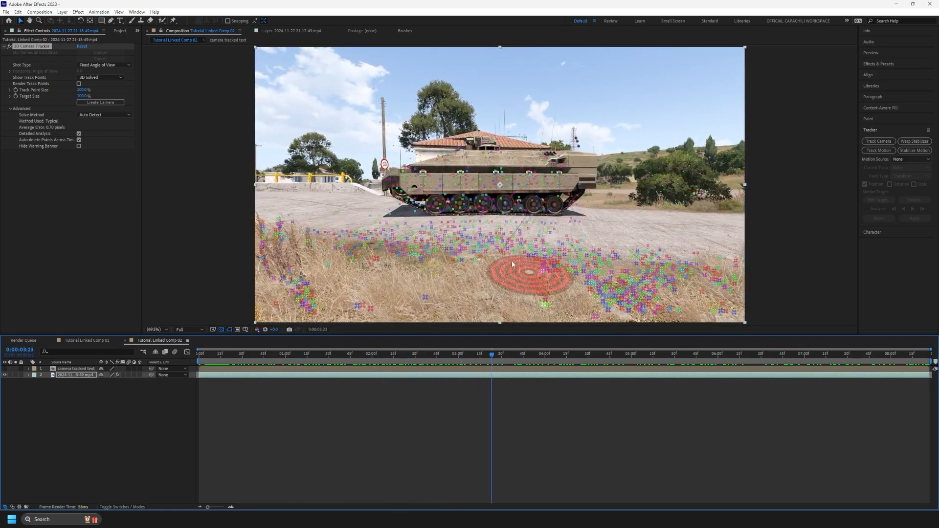
pyautogui.click(491, 184)
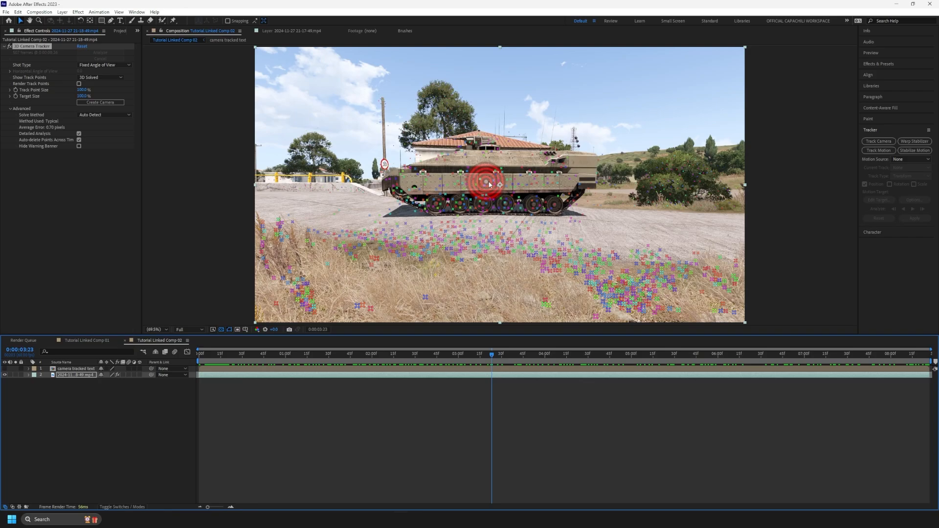
pyautogui.click(489, 184)
pyautogui.scroll(3, 486, 184)
pyautogui.rightClick(463, 177)
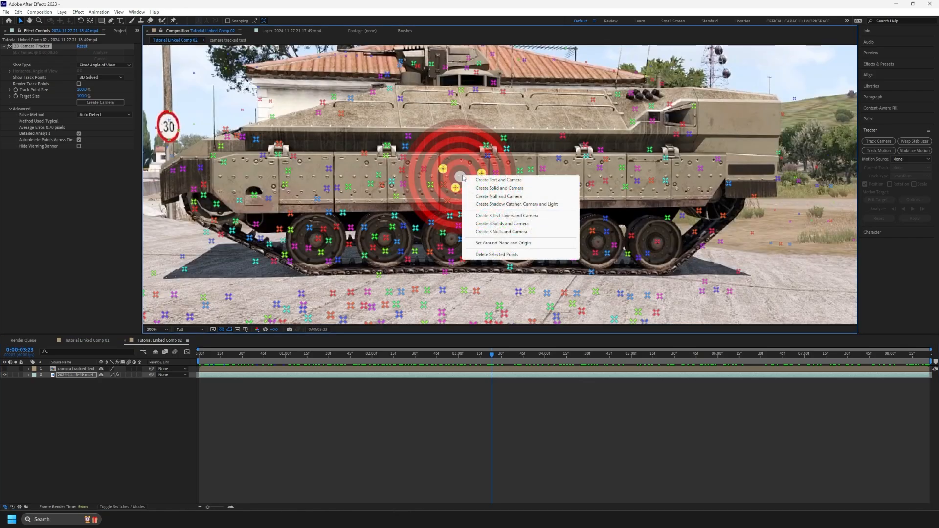
pyautogui.click(502, 191)
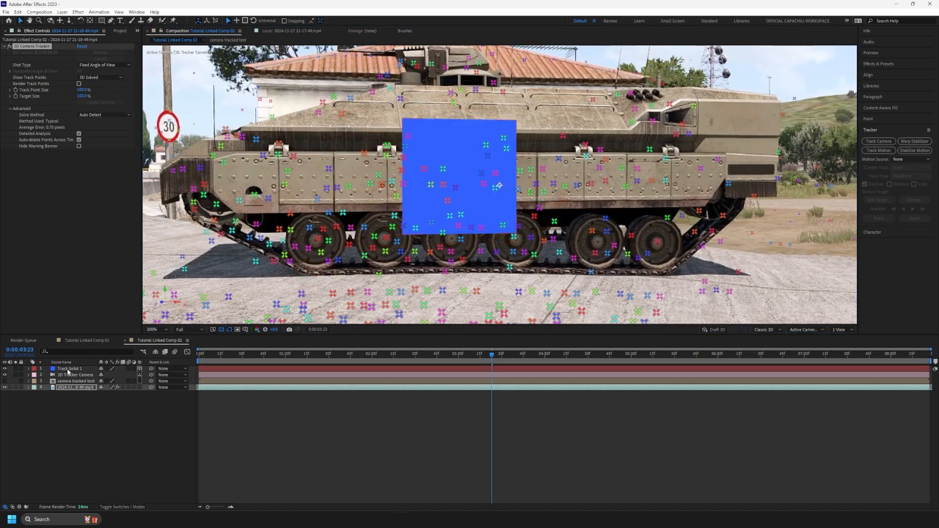
# Step: Fit the whole frame in the viewer and preview how the solid follows the tank
pyautogui.click(449, 157)
pyautogui.hotkey('shift', '/')
pyautogui.moveTo(491, 355); pyautogui.dragTo(417, 362)
pyautogui.press('space')
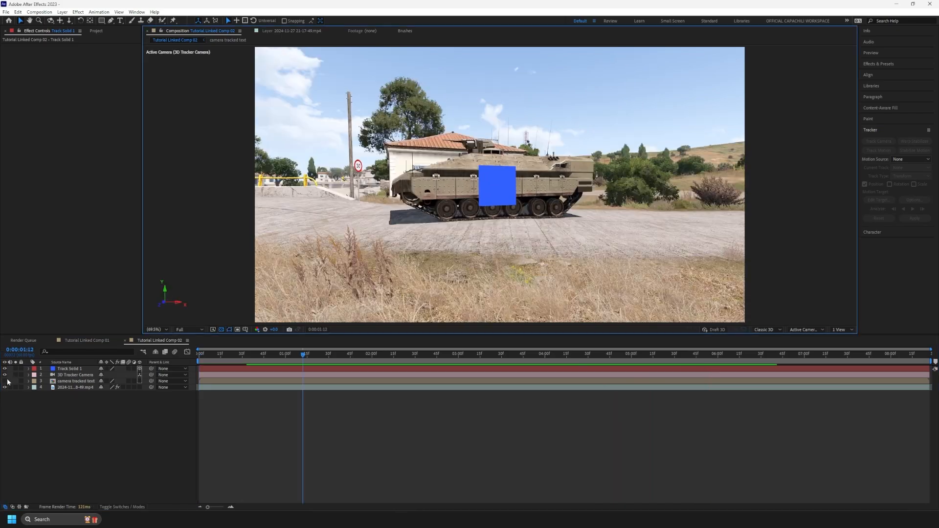
# Step: Show the camera tracked text layer, make it a 3D layer and check it against the footage
pyautogui.click(6, 381)
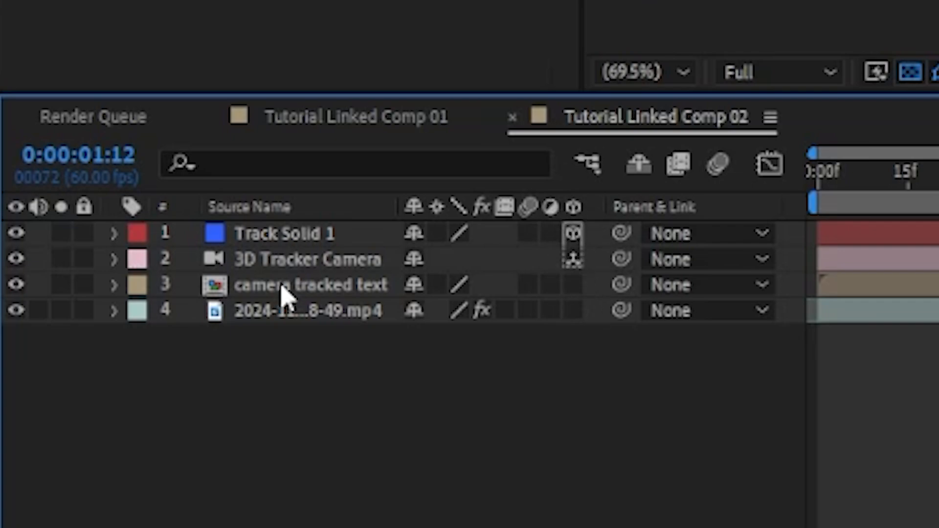
pyautogui.click(573, 285)
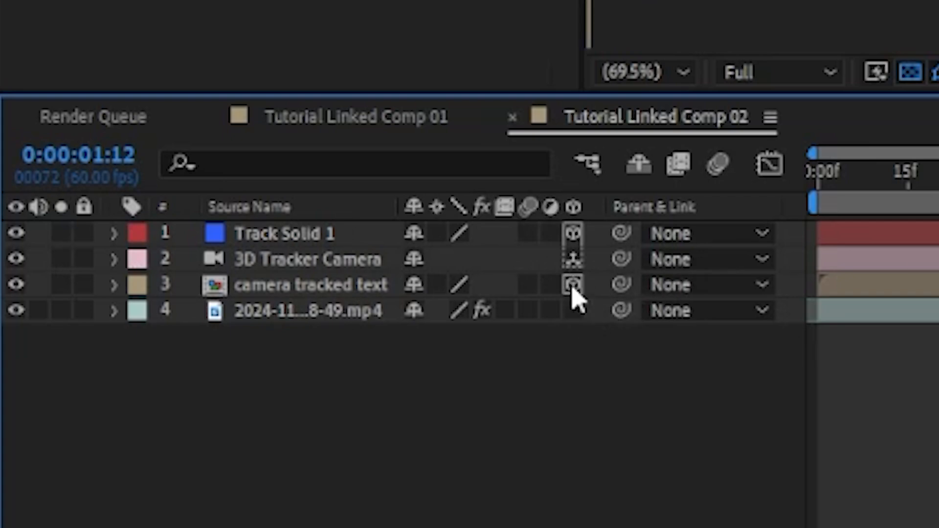
pyautogui.moveTo(293, 360)
pyautogui.mouseDown()
pyautogui.moveTo(201, 359)
pyautogui.moveTo(327, 360)
pyautogui.moveTo(279, 362)
pyautogui.mouseUp()
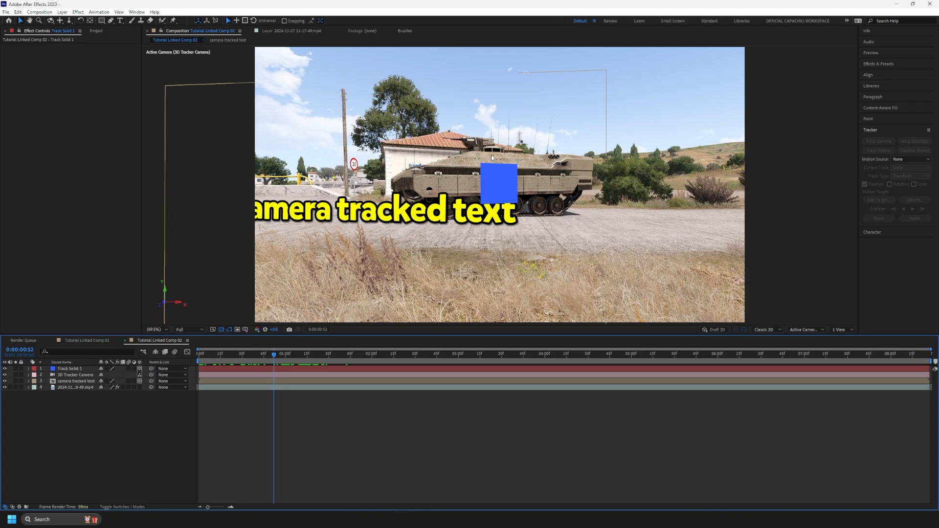
# Step: Try parenting the camera tracked text to Track Solid 1 at the solid's location, and expand both layers' Transform properties
pyautogui.click(77, 381)
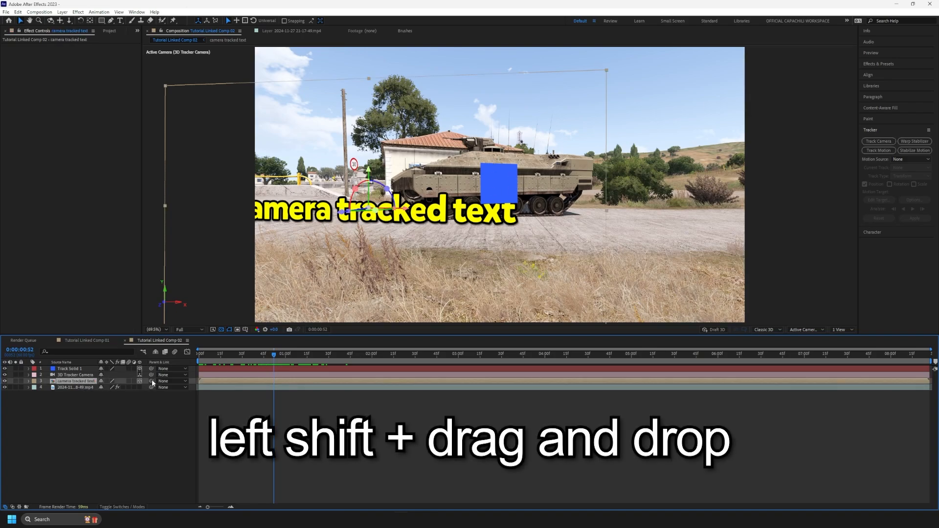
pyautogui.moveTo(139, 385); pyautogui.dragTo(83, 366)
pyautogui.press('.')
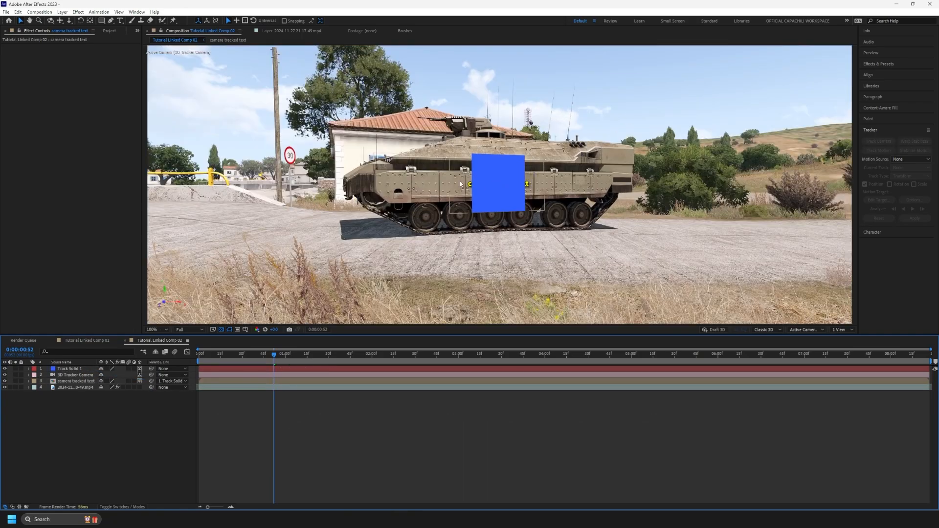
pyautogui.click(29, 369)
pyautogui.click(29, 450)
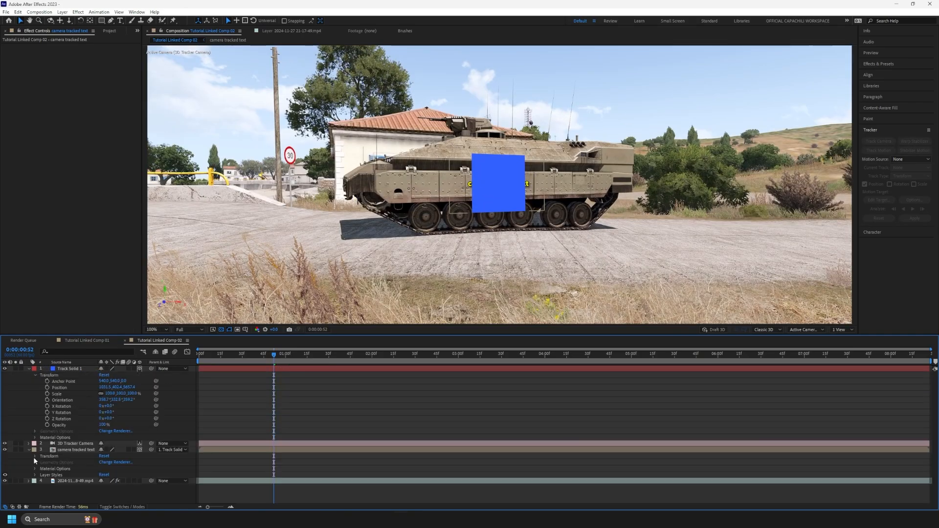
pyautogui.click(34, 457)
pyautogui.scroll(1, 158, 401)
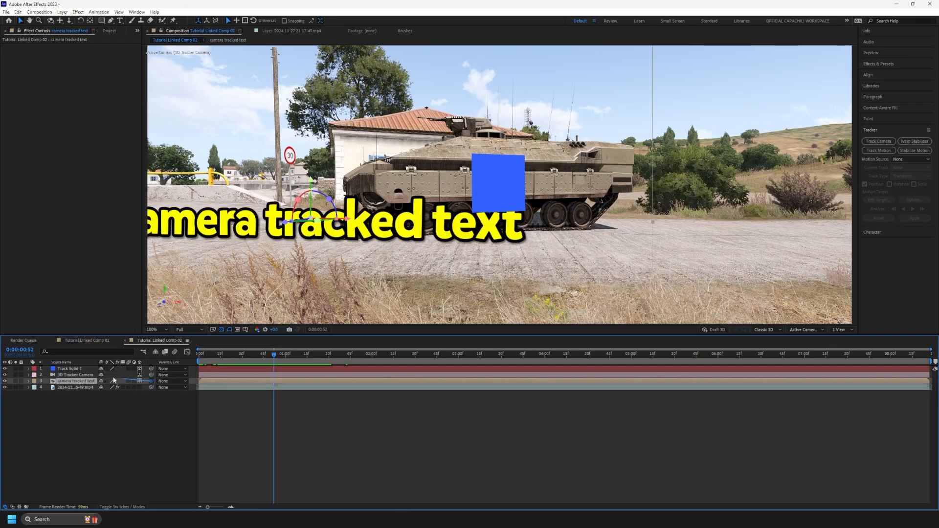
# Step: Parent the camera tracked text layer to Track Solid 1, moving it to the solid's location
pyautogui.moveTo(113, 381); pyautogui.dragTo(73, 369)
pyautogui.scroll(-1, 304, 268)
pyautogui.moveTo(275, 356)
pyautogui.mouseDown()
pyautogui.moveTo(424, 359)
pyautogui.moveTo(274, 360)
pyautogui.mouseUp()
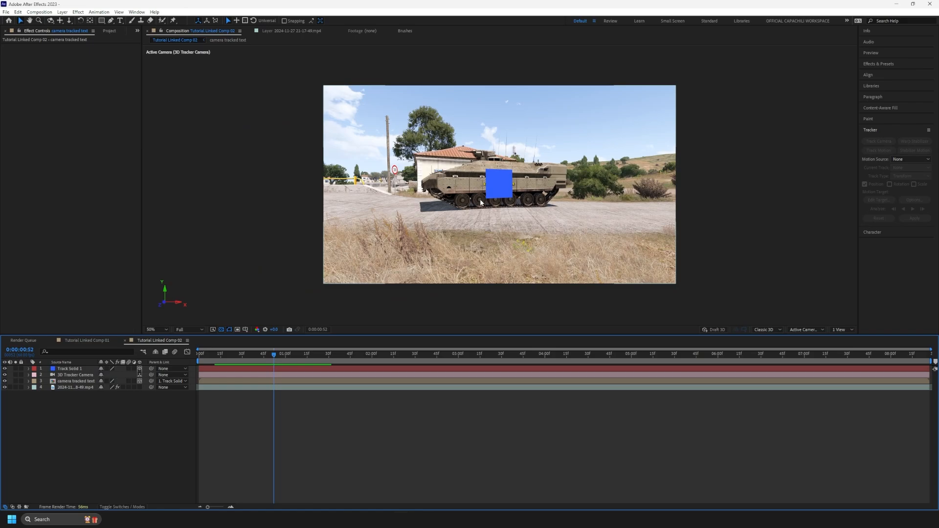
# Step: Hide Track Solid 1 and enlarge the camera tracked text to about 360%, checking its fit on the tank at 0:00:04:45
pyautogui.press('.')
pyautogui.click(5, 369)
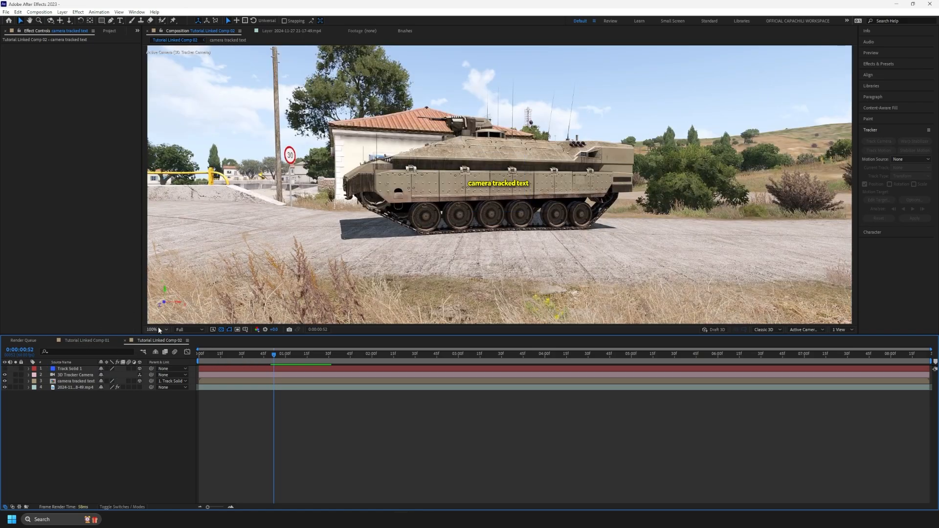
pyautogui.click(158, 329)
pyautogui.click(159, 348)
pyautogui.click(29, 381)
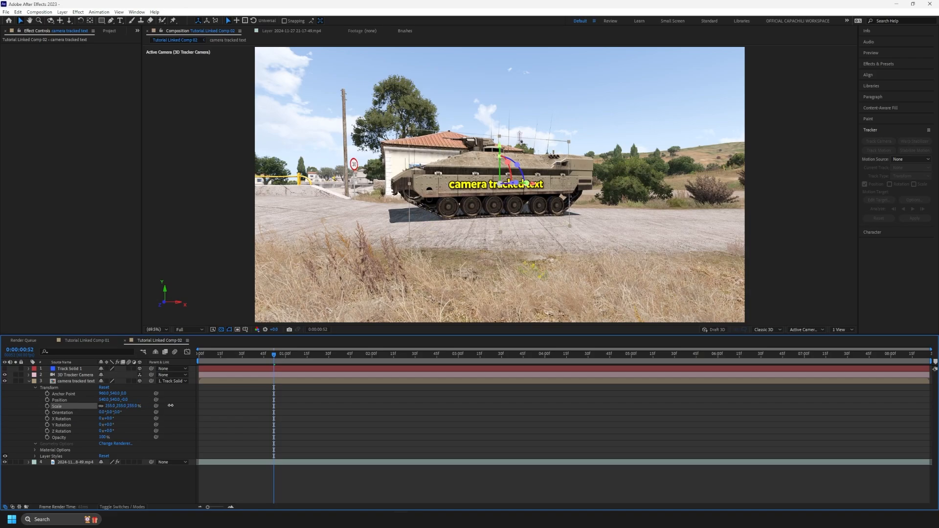
pyautogui.moveTo(171, 405); pyautogui.dragTo(205, 405)
pyautogui.moveTo(273, 353); pyautogui.dragTo(610, 355)
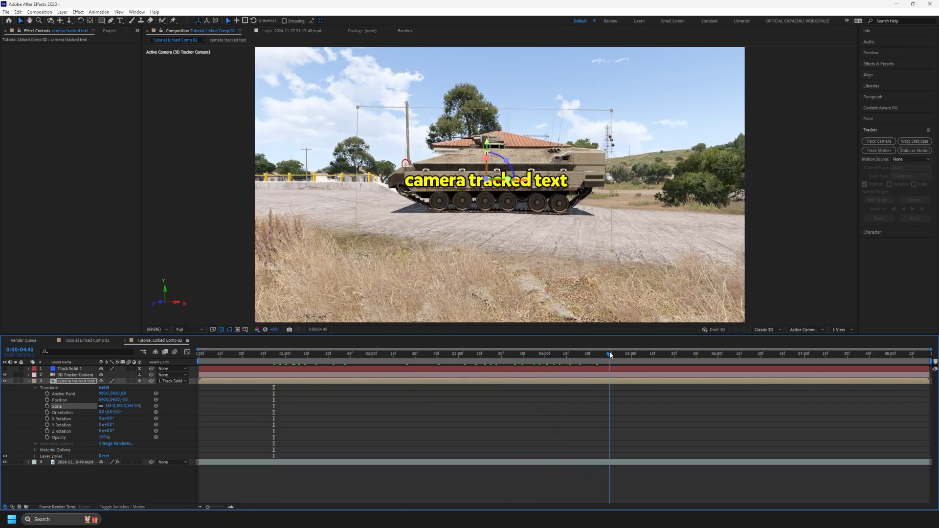
# Step: Try adjusting the camera tracked text freehand with its 3D gizmo, and undo the changes
pyautogui.scroll(1, 506, 172)
pyautogui.moveTo(501, 168); pyautogui.dragTo(476, 146)
pyautogui.hotkey('ctrl', 'z')
pyautogui.hotkey('ctrl', 'z')
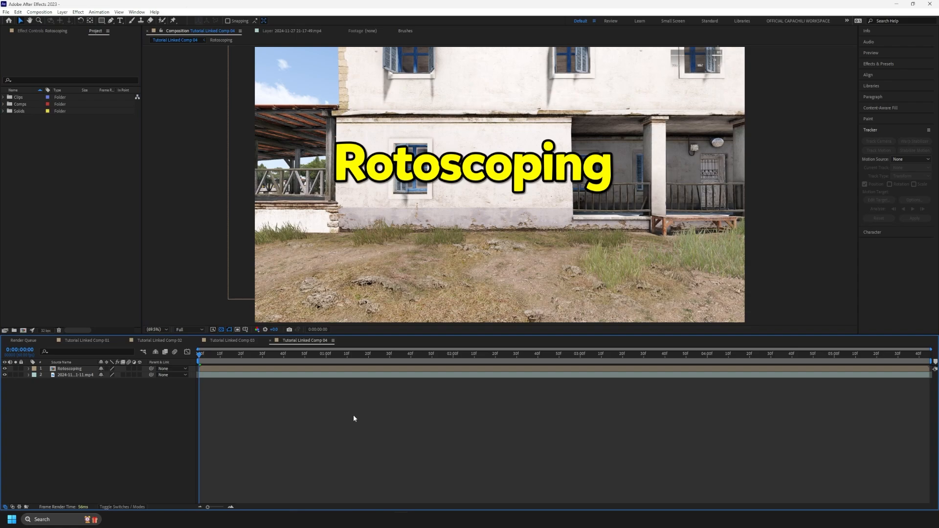
# Step: In Tutorial Linked Comp 04, scale the Rotoscoping title to about 76% and reposition it on the white wall
pyautogui.click(28, 368)
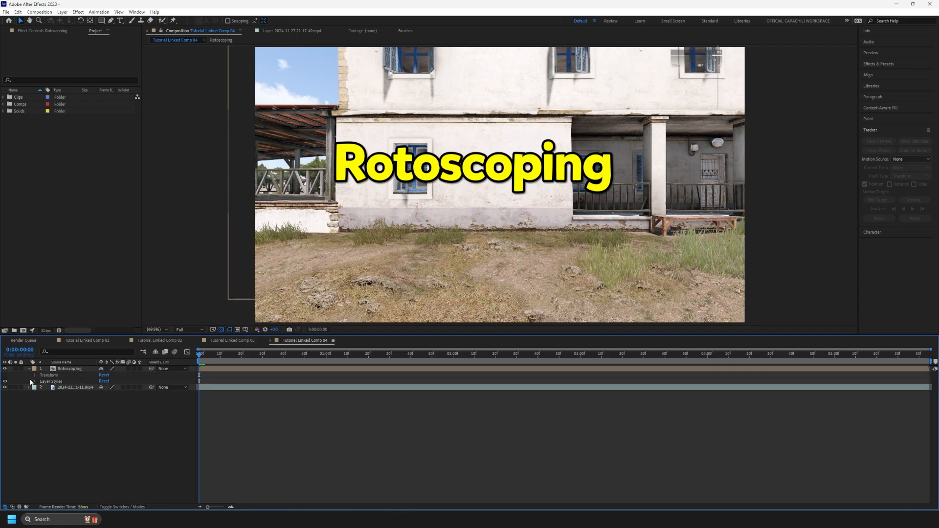
pyautogui.click(35, 375)
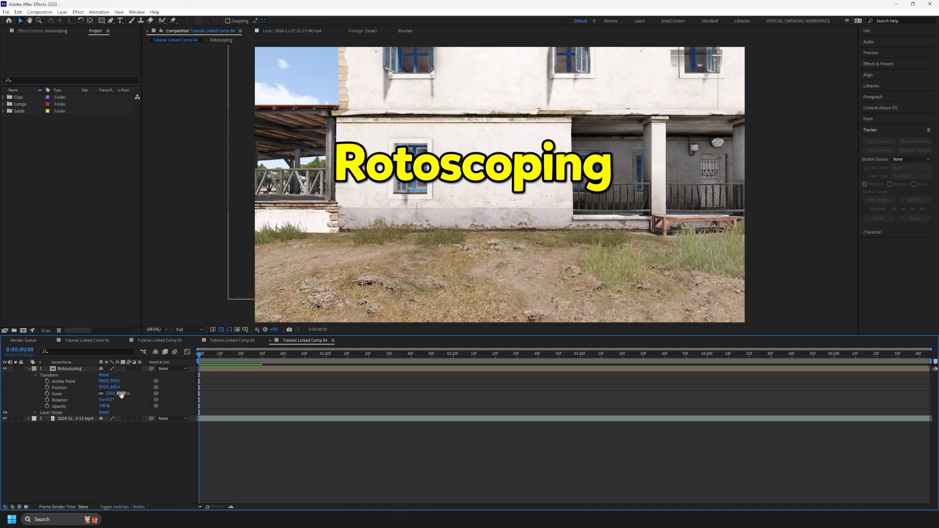
pyautogui.moveTo(120, 394); pyautogui.dragTo(111, 394)
pyautogui.moveTo(559, 157); pyautogui.dragTo(538, 161)
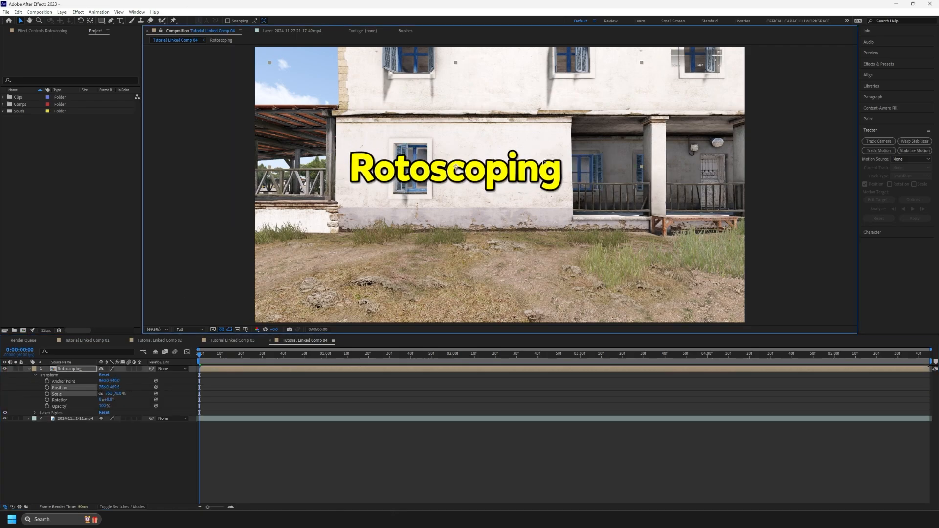
# Step: Increase the drop shadow distance of the Rotoscoping title and collapse its properties
pyautogui.click(35, 413)
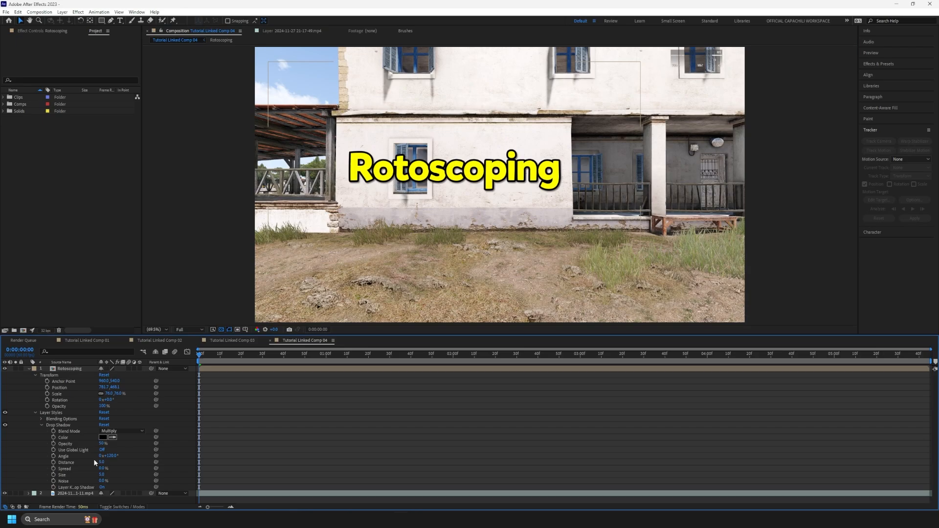
pyautogui.moveTo(102, 463); pyautogui.dragTo(106, 463)
pyautogui.click(28, 369)
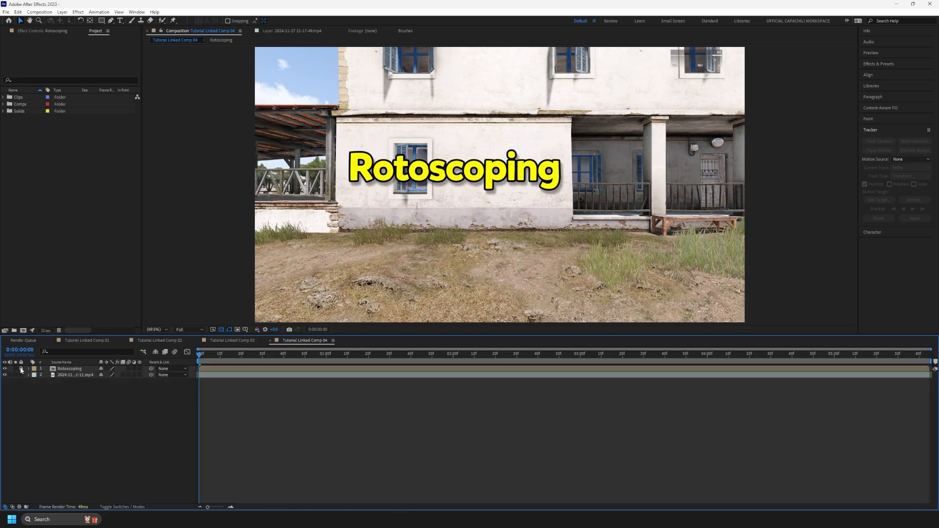
# Step: Scrub through the walking man's footage with the Rotoscoping title hidden and shown to examine where he passes the text
pyautogui.press('space')
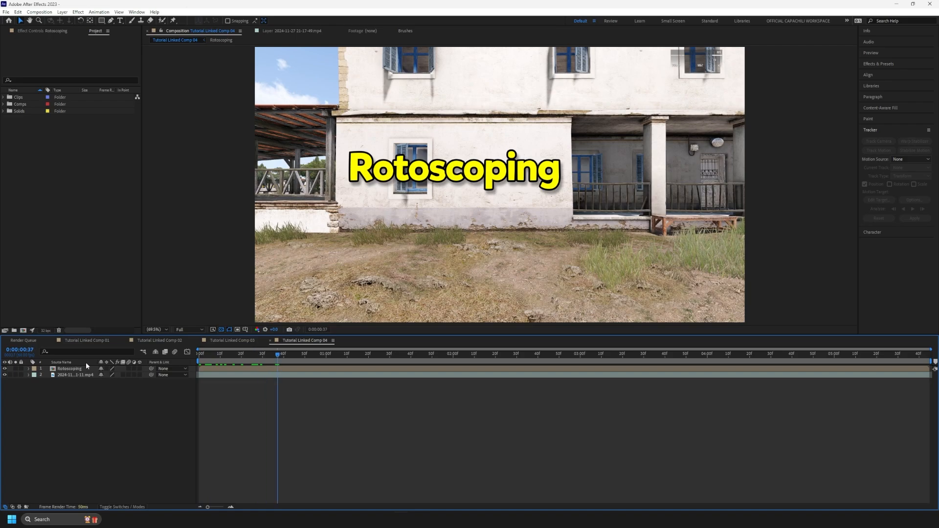
pyautogui.click(5, 369)
pyautogui.moveTo(277, 357); pyautogui.dragTo(532, 359)
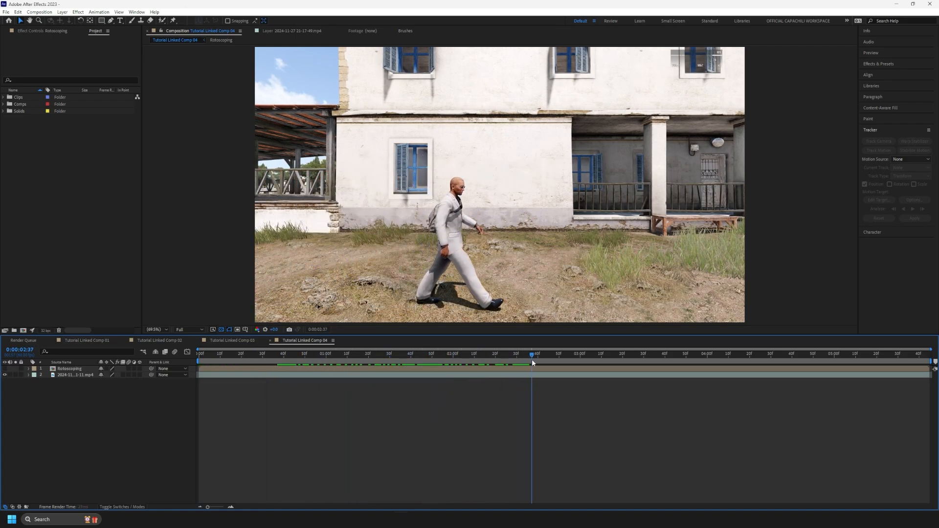
pyautogui.click(5, 368)
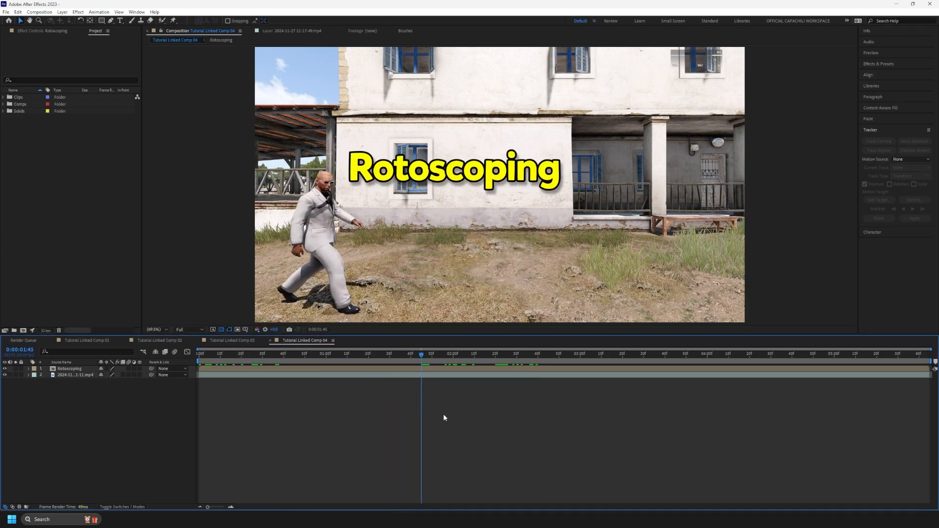
pyautogui.click(424, 355)
pyautogui.moveTo(424, 355); pyautogui.dragTo(363, 360)
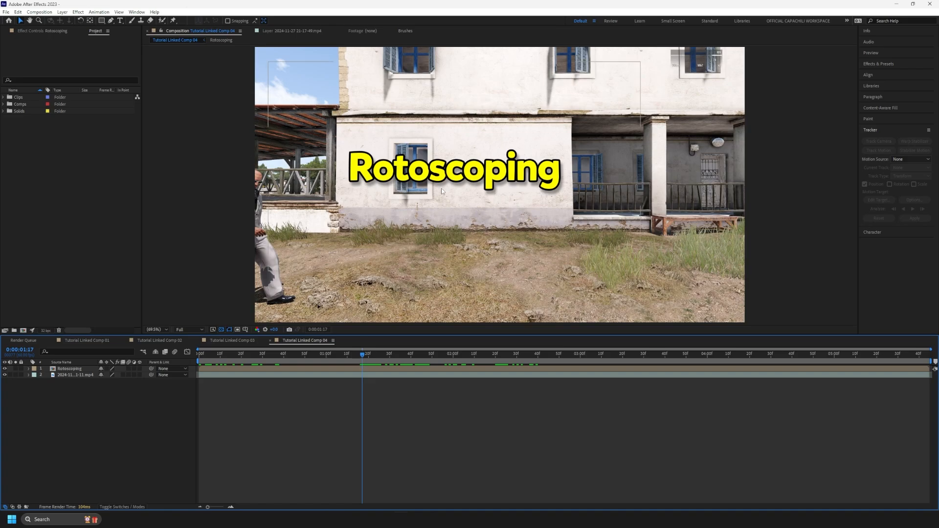
# Step: Duplicate the footage layer, split the copy at 0:00:01:51 where the man reaches the title, and delete its earlier part
pyautogui.moveTo(363, 357); pyautogui.dragTo(435, 364)
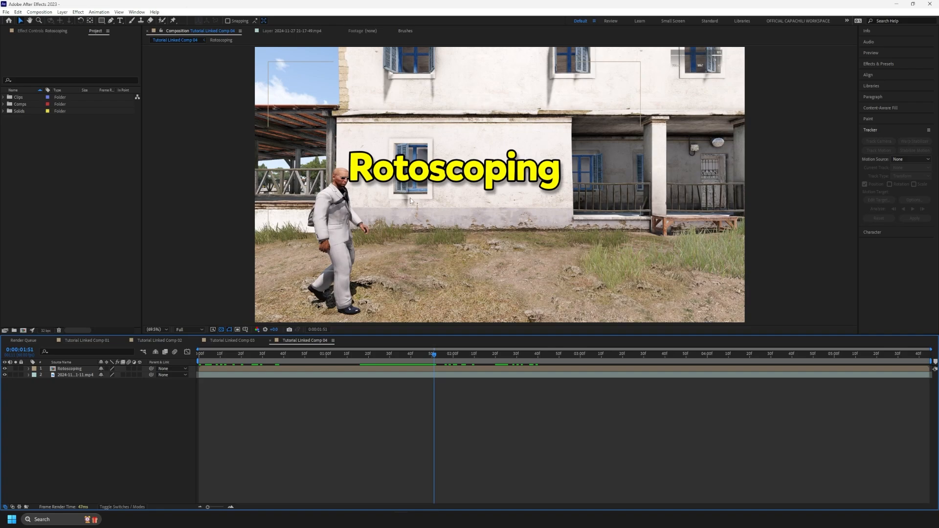
pyautogui.click(72, 376)
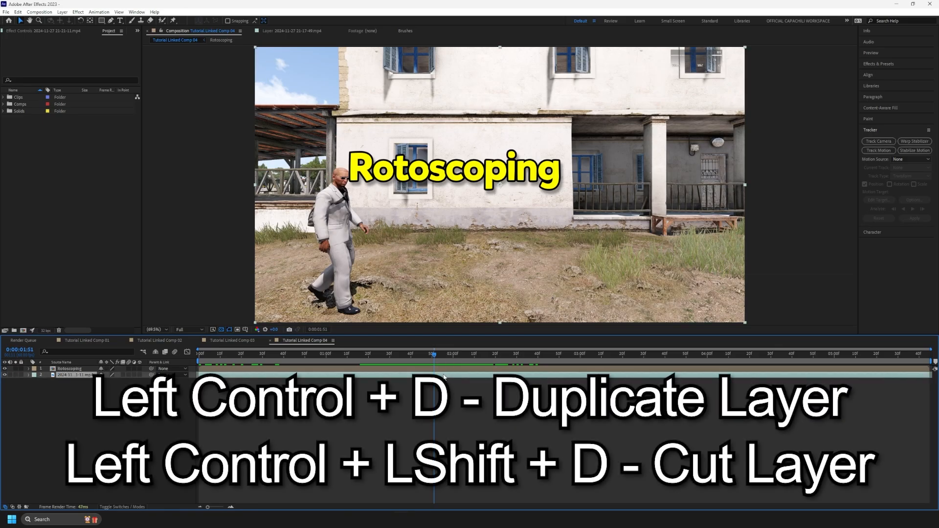
pyautogui.hotkey('ctrl', 'd')
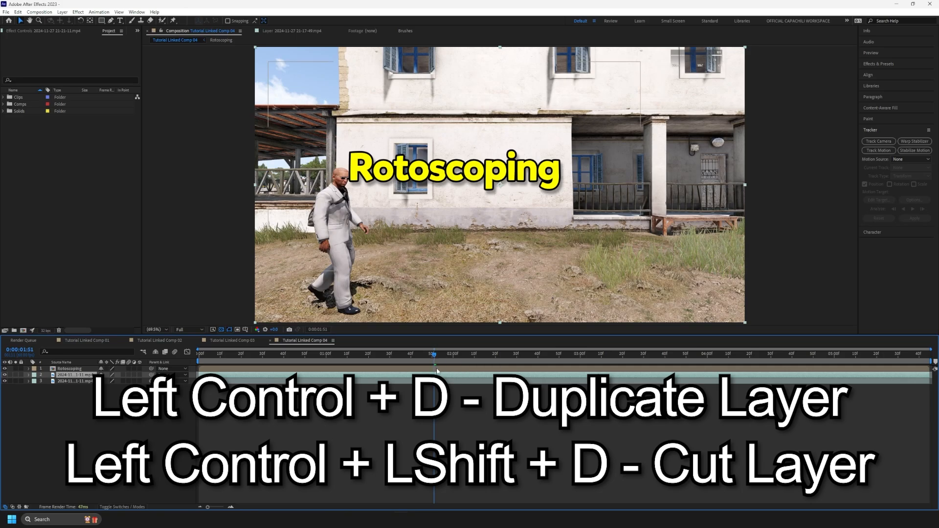
pyautogui.hotkey('ctrl', 'shift', 'd')
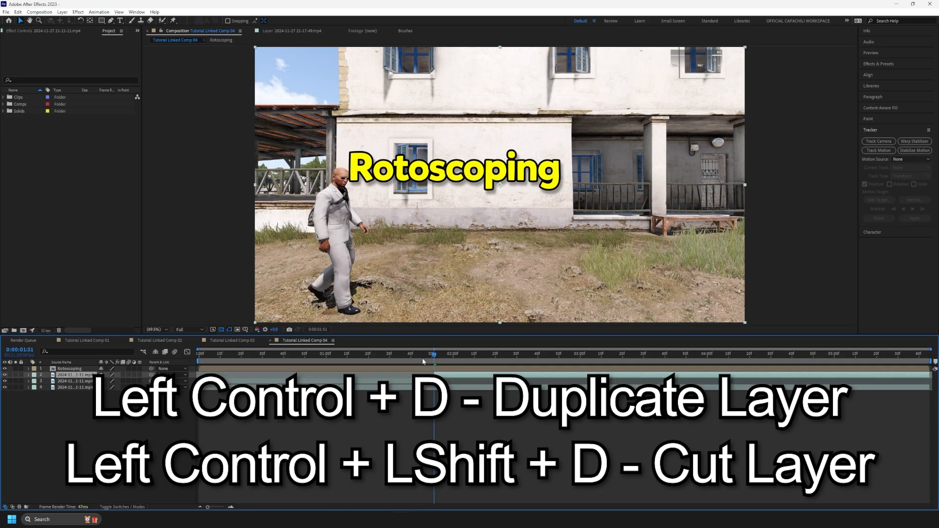
pyautogui.click(427, 383)
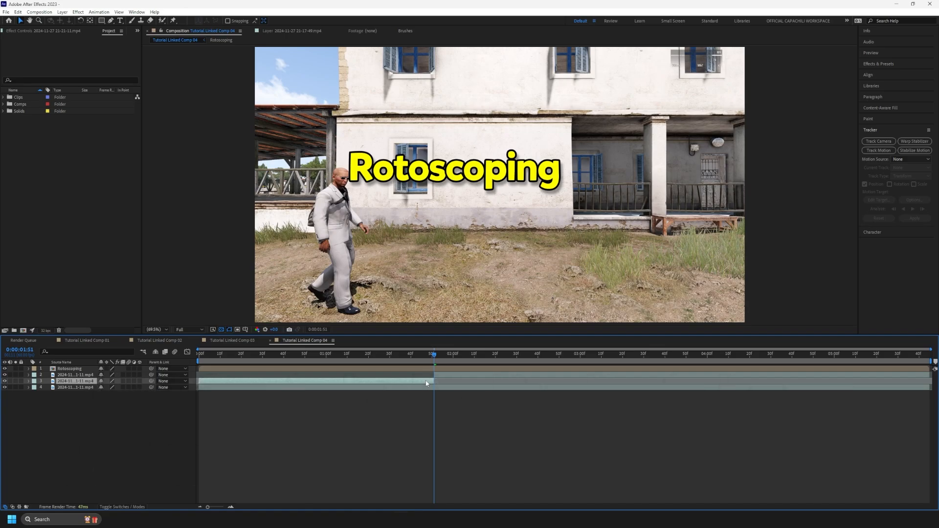
pyautogui.press('Delete')
# Step: Split the duplicate footage at 0:00:03:28, where the man has passed the title, and delete the part after it
pyautogui.moveTo(435, 357); pyautogui.dragTo(641, 374)
pyautogui.click(642, 374)
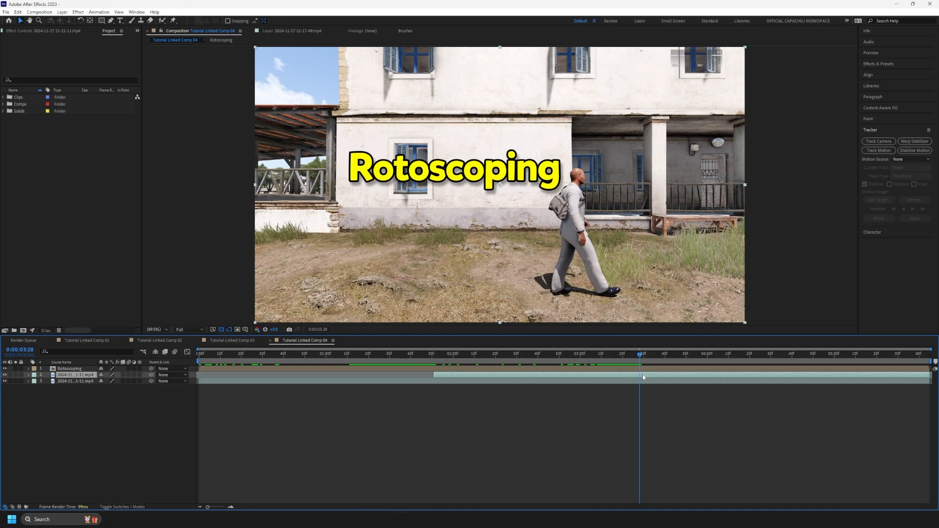
pyautogui.hotkey('ctrl', 'shift', 'd')
pyautogui.press('Delete')
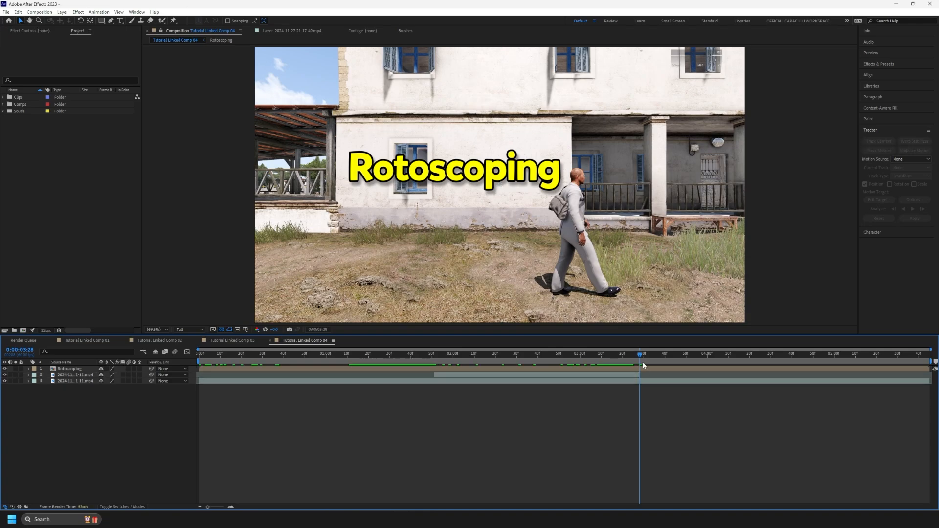
# Step: Return to the start of the trimmed footage copy and move that layer above the Rotoscoping title
pyautogui.moveTo(640, 375); pyautogui.dragTo(435, 375)
pyautogui.moveTo(78, 375); pyautogui.dragTo(79, 367)
pyautogui.click(459, 417)
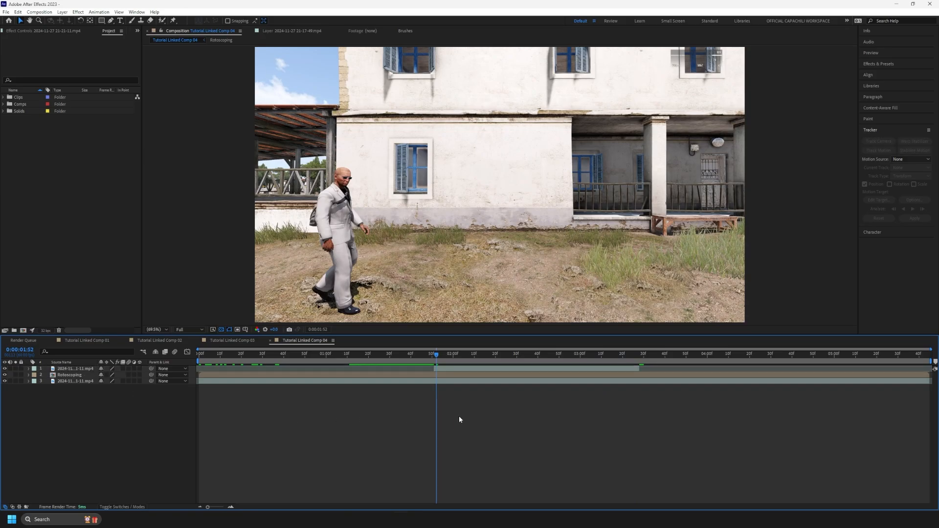
# Step: Open the trimmed footage copy in the layer viewer, choose the Roto Brush tool and fit the frame in view
pyautogui.doubleClick(446, 371)
pyautogui.scroll(-8, 429, 131)
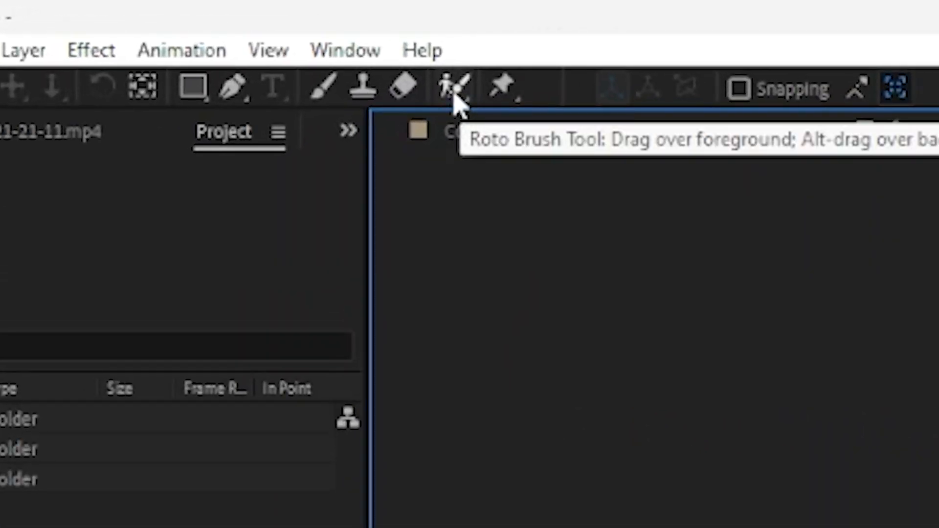
pyautogui.click(454, 90)
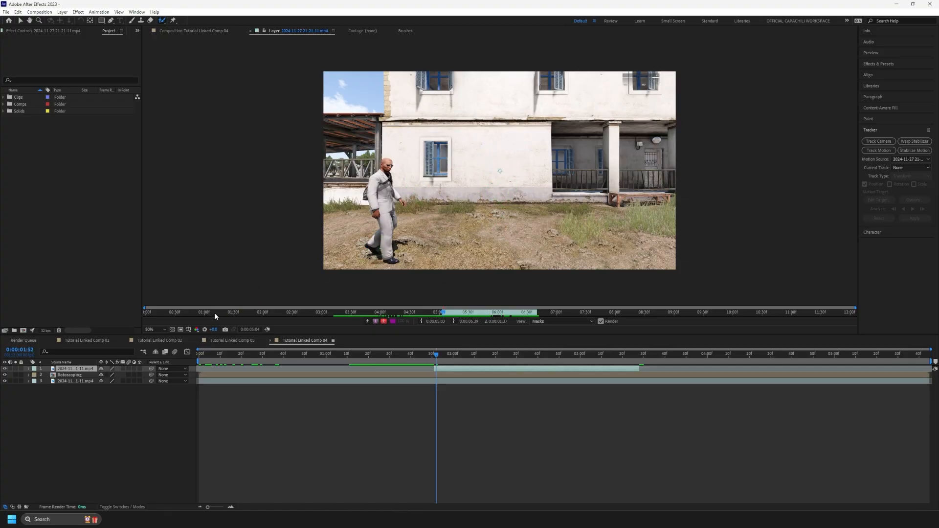
pyautogui.click(164, 330)
pyautogui.click(172, 345)
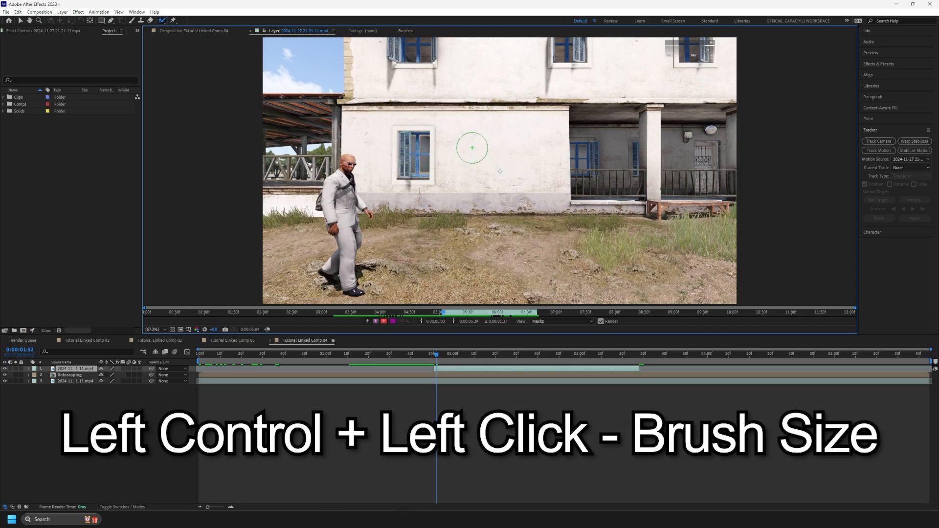
# Step: Resize the Roto Brush, paint a foreground stroke over the man's face, and check the layer in the composition
pyautogui.moveTo(472, 148)
pyautogui.mouseDown()
pyautogui.moveTo(455, 148)
pyautogui.moveTo(514, 148)
pyautogui.moveTo(465, 148)
pyautogui.moveTo(510, 147)
pyautogui.moveTo(481, 147)
pyautogui.mouseUp()
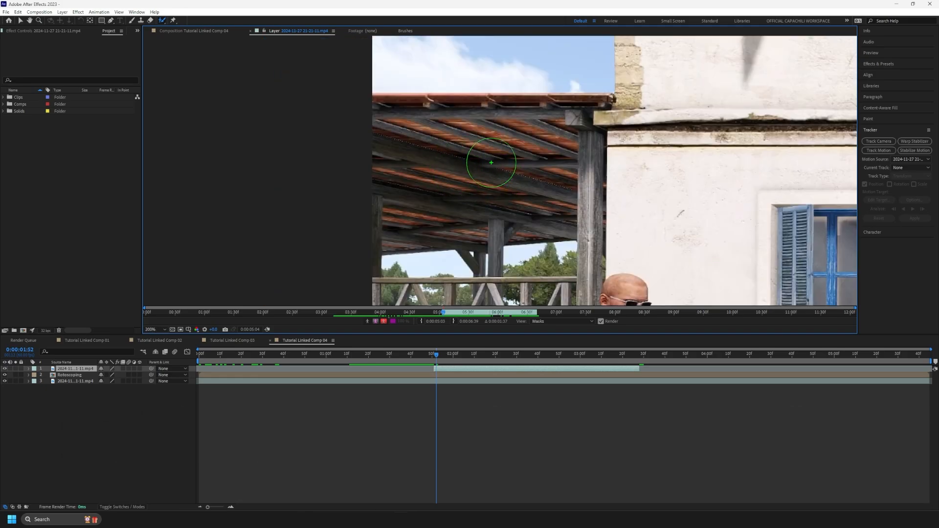
pyautogui.press('alt')
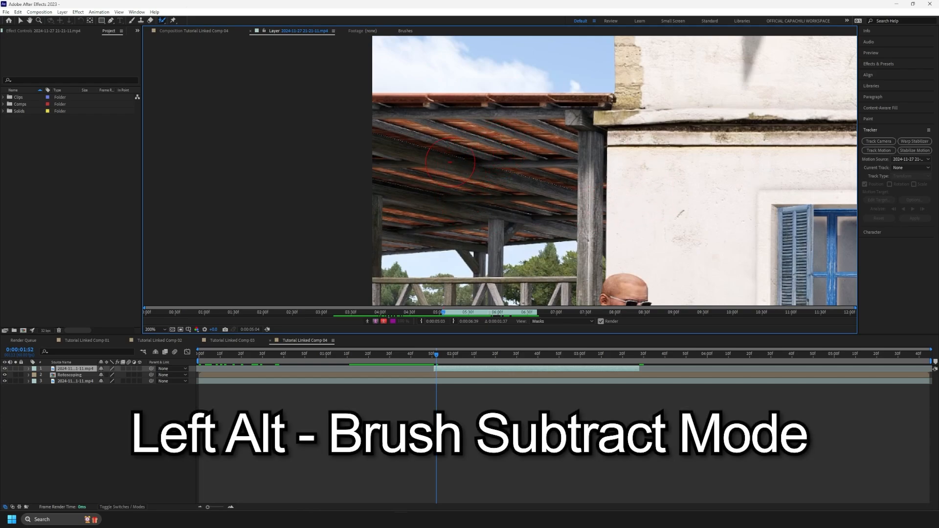
pyautogui.press(',')
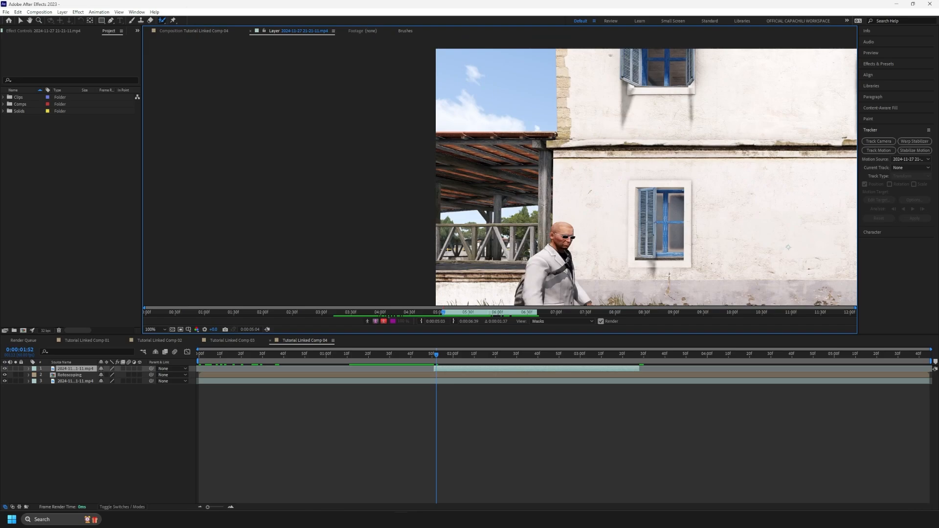
pyautogui.scroll(3, 576, 240)
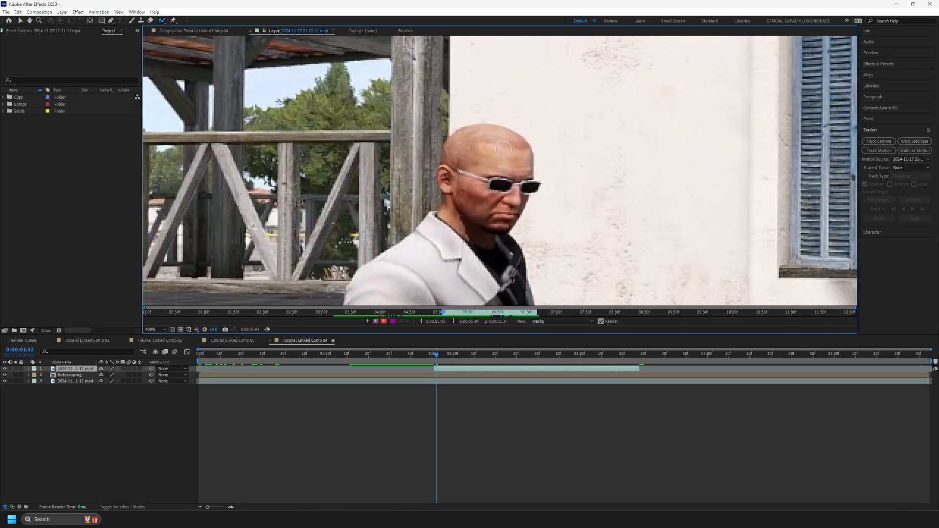
pyautogui.moveTo(495, 222)
pyautogui.mouseDown()
pyautogui.moveTo(514, 170)
pyautogui.moveTo(507, 148)
pyautogui.moveTo(485, 135)
pyautogui.moveTo(460, 141)
pyautogui.moveTo(454, 204)
pyautogui.moveTo(433, 236)
pyautogui.moveTo(389, 264)
pyautogui.moveTo(392, 293)
pyautogui.moveTo(479, 292)
pyautogui.moveTo(510, 279)
pyautogui.moveTo(495, 227)
pyautogui.moveTo(497, 186)
pyautogui.mouseUp()
pyautogui.click(221, 31)
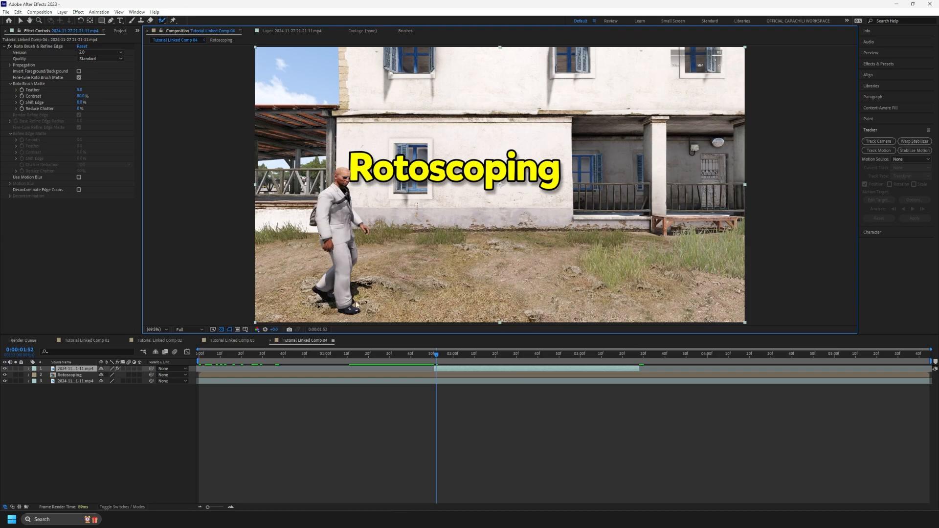
pyautogui.click(295, 30)
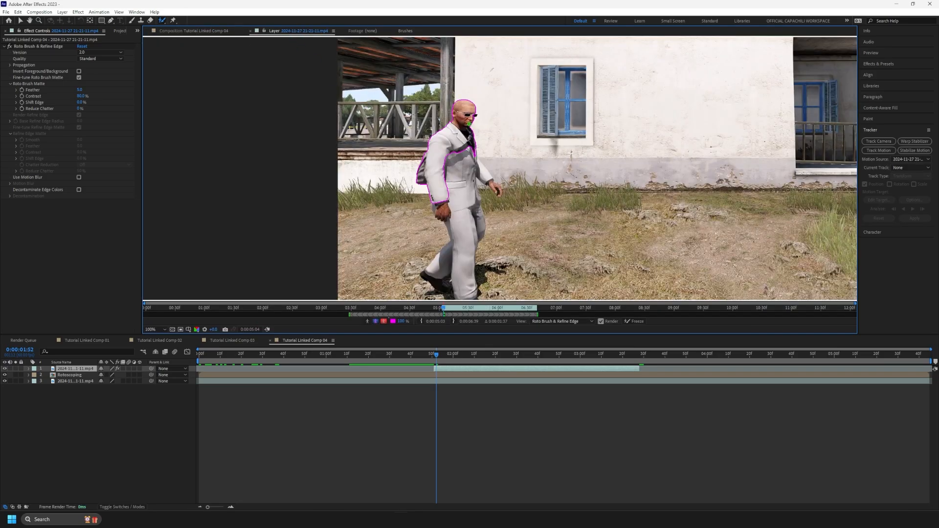
# Step: Refine the Roto Brush selection around the man's head by painting over his sunglasses and ear
pyautogui.scroll(5, 464, 125)
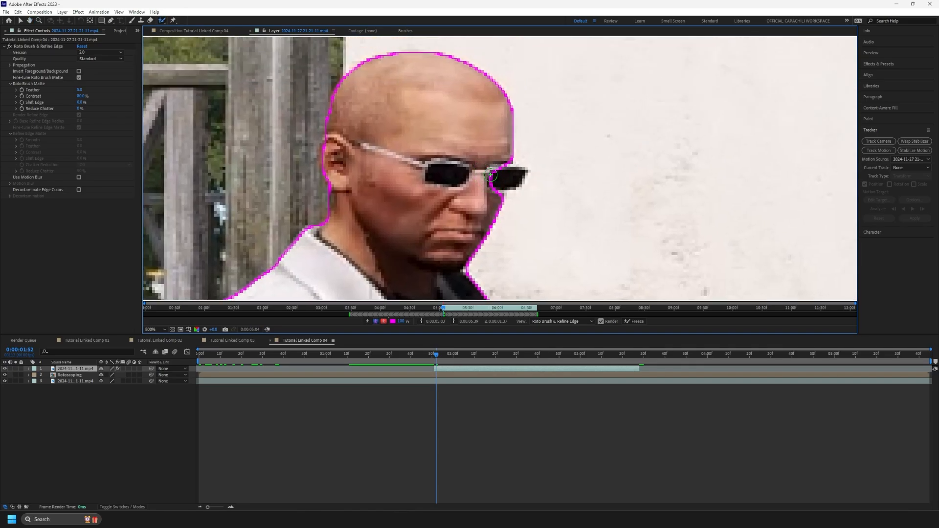
pyautogui.moveTo(481, 177); pyautogui.dragTo(509, 179)
pyautogui.moveTo(330, 141); pyautogui.dragTo(329, 166)
pyautogui.scroll(-2, 483, 176)
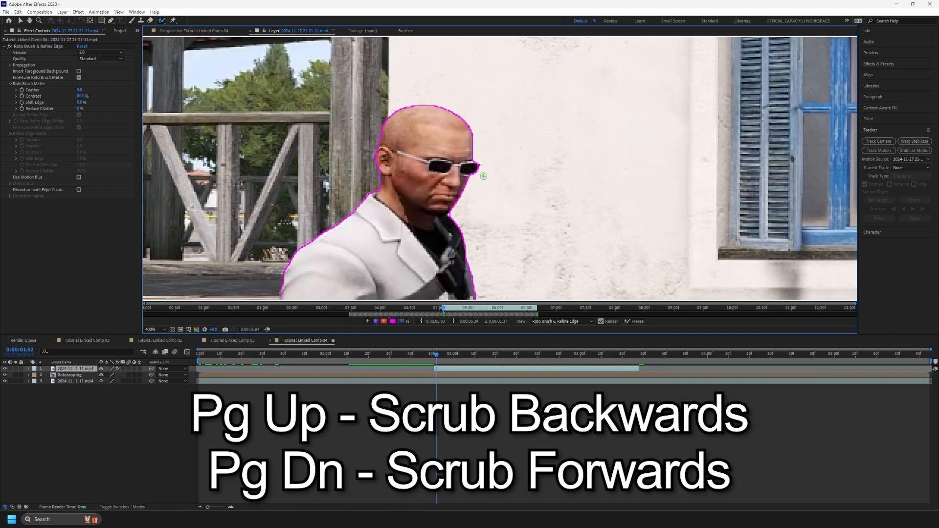
# Step: Advance frame by frame to 0:00:02:04 to propagate the Roto Brush selection and check the man's outline
pyautogui.press('pagedown')
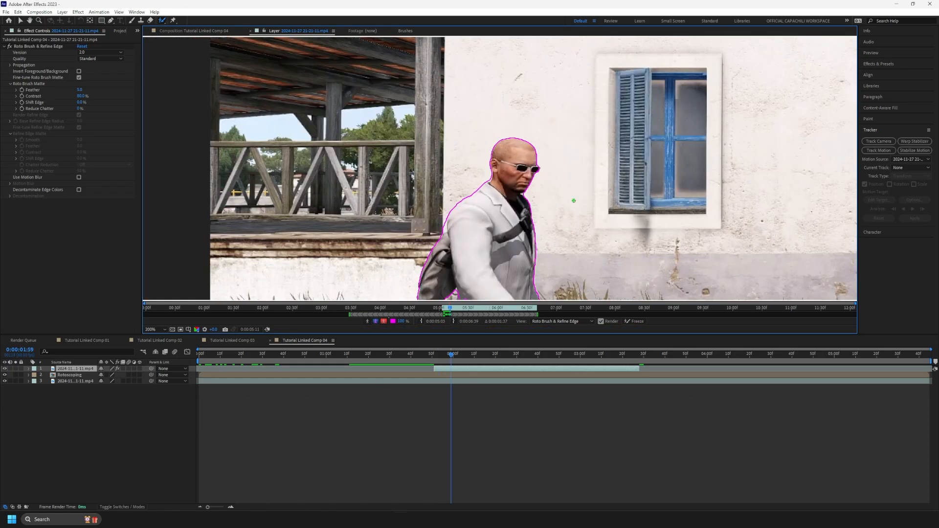
pyautogui.press('pagedown')
pyautogui.press('pagedown')
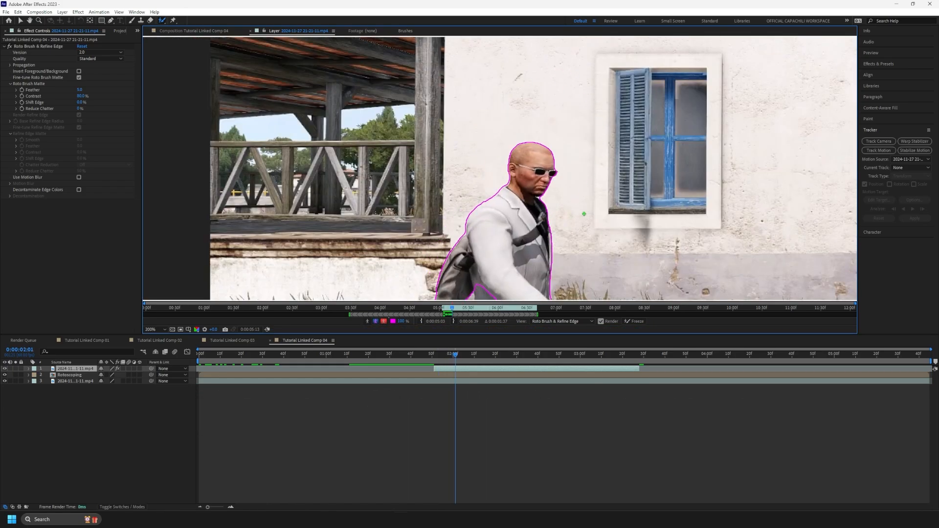
pyautogui.press('pagedown')
pyautogui.press('pagedown')
pyautogui.press('pagedown')
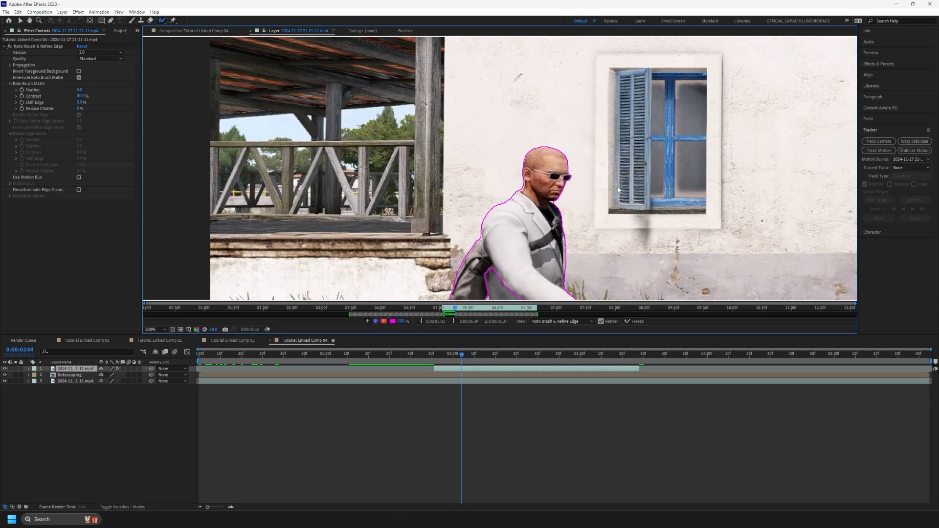
# Step: Propagate the Roto Brush selection frame by frame to 0:00:02:12 and step back to inspect the outline around the man's face
pyautogui.press('pagedown')
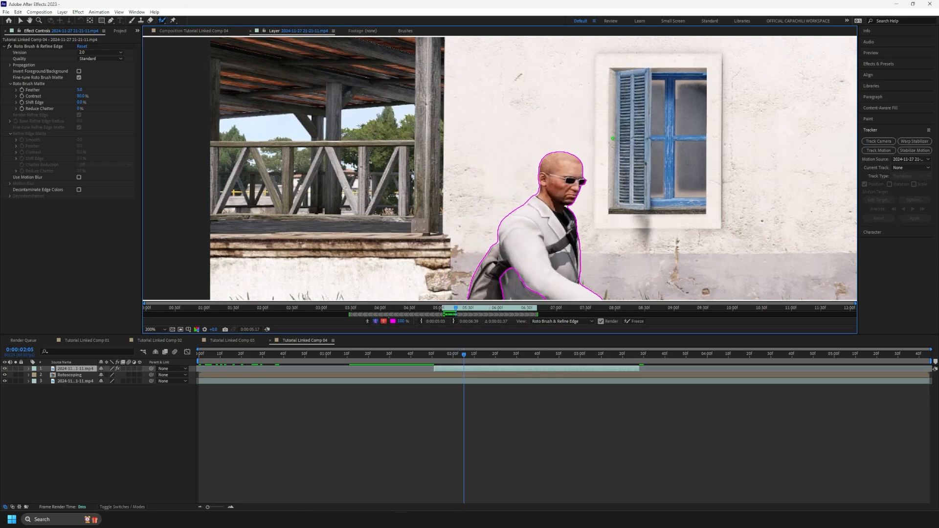
pyautogui.press('pagedown')
pyautogui.press('pagedown')
pyautogui.press('pagedown')
pyautogui.press('pagedown')
pyautogui.press('pagedown')
pyautogui.press('pagedown')
pyautogui.press('pagedown')
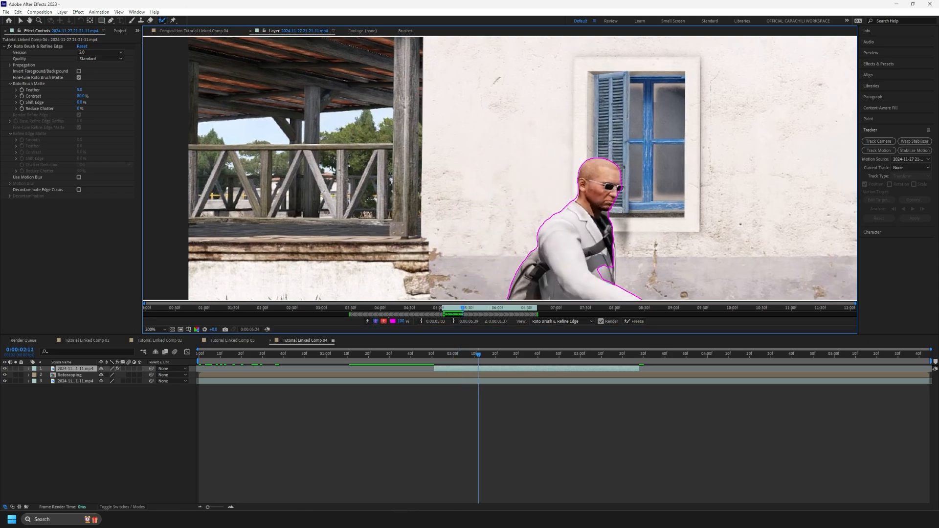
pyautogui.press('pagedown')
pyautogui.press('pageup')
pyautogui.press('pageup')
pyautogui.press('pageup')
pyautogui.press('pageup')
pyautogui.press('pageup')
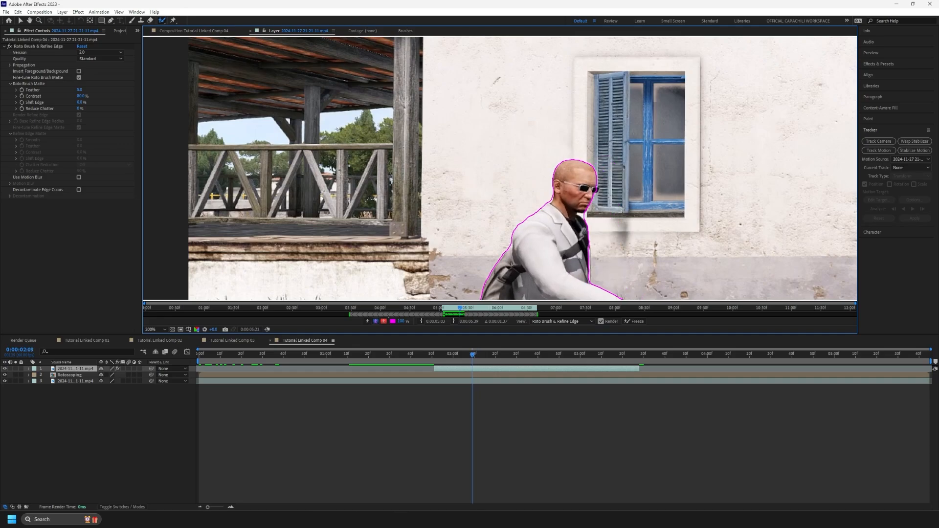
# Step: At 0:00:02:09, paint the front sunglasses lens into the selection and subtract the spill over the window shutter
pyautogui.press('.')
pyautogui.press('.')
pyautogui.press('space')
pyautogui.moveTo(842, 257)
pyautogui.mouseDown()
pyautogui.moveTo(526, 175)
pyautogui.moveTo(401, 153)
pyautogui.moveTo(399, 177)
pyautogui.mouseUp()
pyautogui.scroll(1, 437, 168)
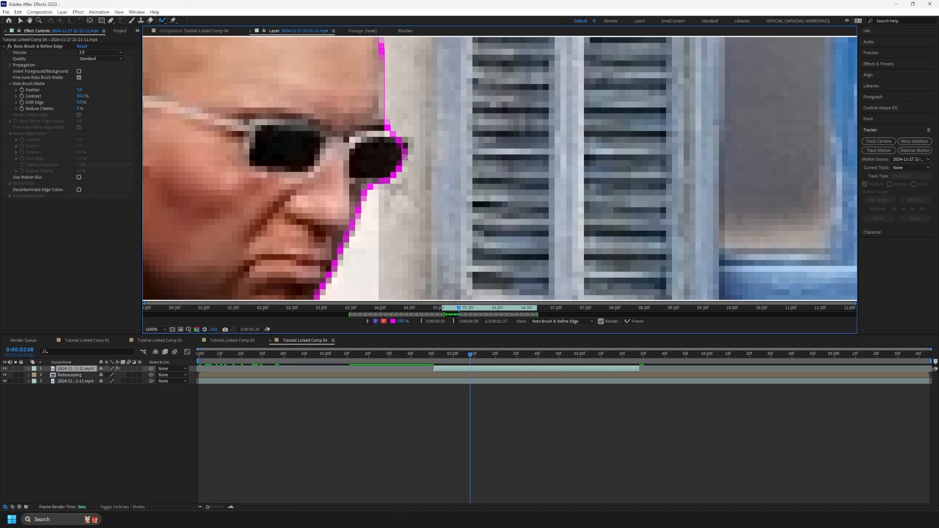
pyautogui.press('pagedown')
pyautogui.moveTo(462, 153)
pyautogui.mouseDown()
pyautogui.moveTo(477, 166)
pyautogui.moveTo(439, 177)
pyautogui.mouseUp()
pyautogui.scroll(-4, 492, 163)
pyautogui.scroll(3, 497, 151)
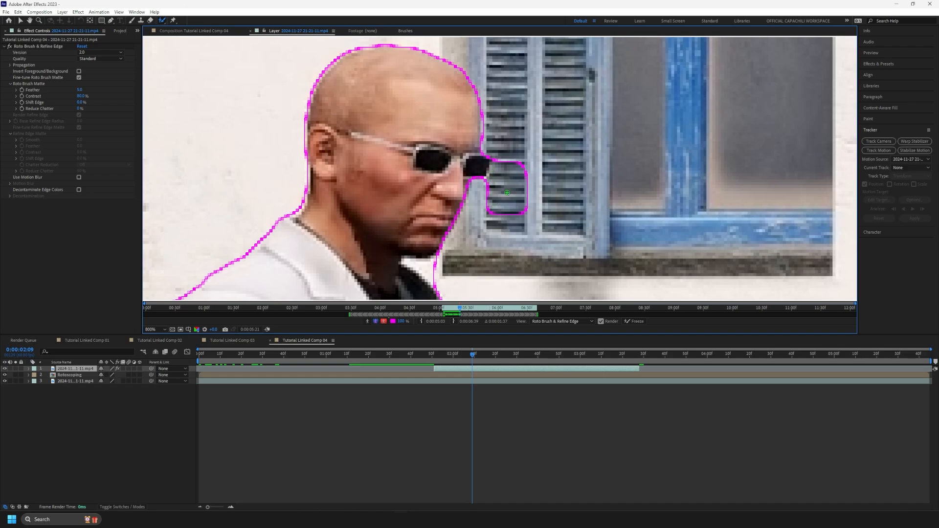
pyautogui.moveTo(498, 155); pyautogui.dragTo(509, 207)
pyautogui.moveTo(423, 265)
pyautogui.mouseDown()
pyautogui.moveTo(451, 197)
pyautogui.moveTo(478, 225)
pyautogui.mouseUp()
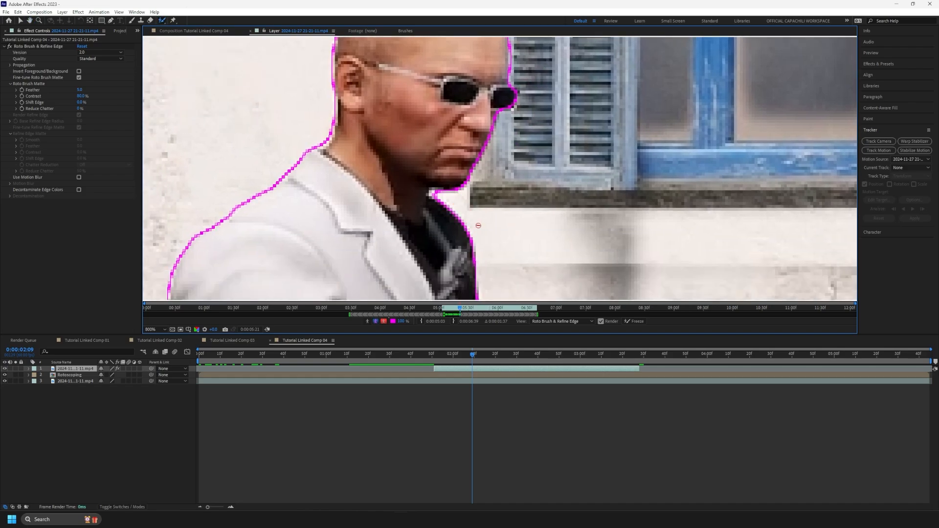
# Step: At 0:00:02:10, paint a foreground stroke around the front sunglasses lens to include it in the selection
pyautogui.press('pageup')
pyautogui.press('pagedown')
pyautogui.press('pagedown')
pyautogui.moveTo(415, 198); pyautogui.dragTo(392, 287)
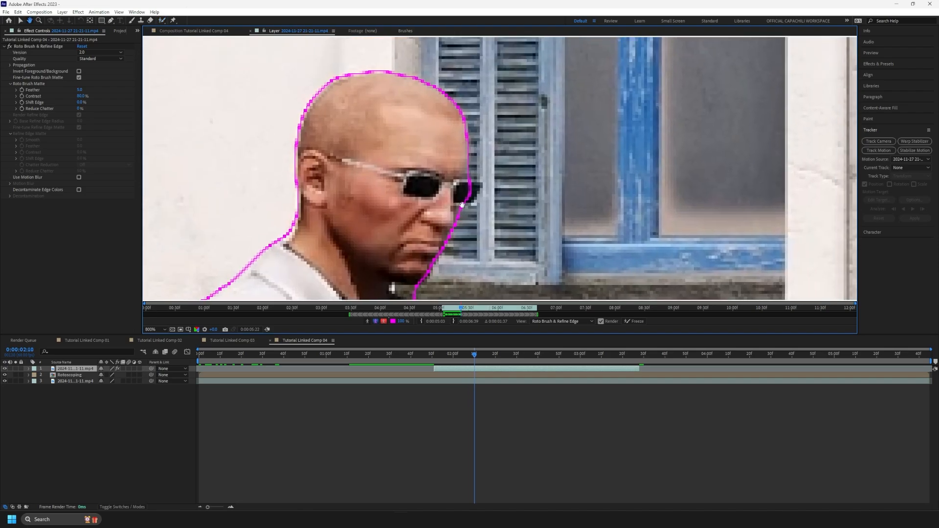
pyautogui.scroll(1, 505, 159)
pyautogui.moveTo(505, 160)
pyautogui.mouseDown()
pyautogui.moveTo(528, 155)
pyautogui.moveTo(606, 99)
pyautogui.mouseUp()
pyautogui.moveTo(530, 138)
pyautogui.mouseDown()
pyautogui.moveTo(555, 140)
pyautogui.moveTo(537, 170)
pyautogui.moveTo(512, 169)
pyautogui.mouseUp()
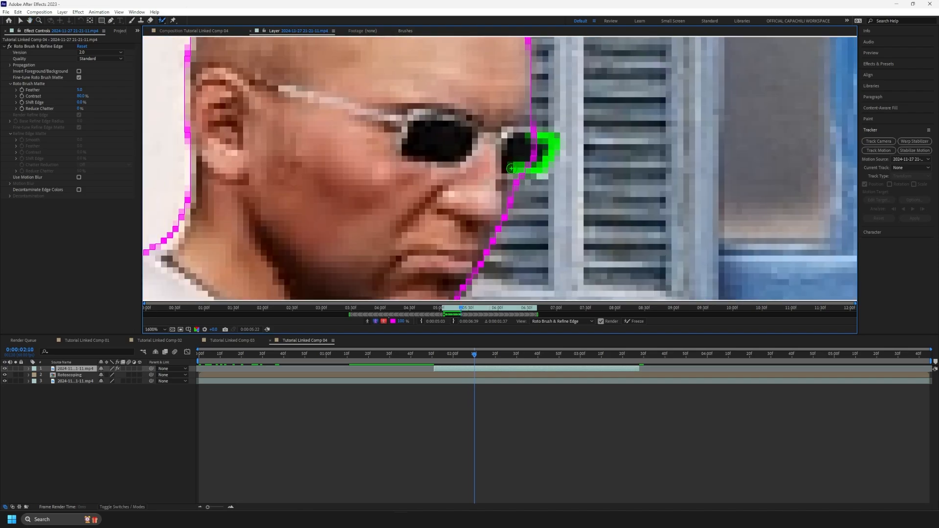
pyautogui.moveTo(421, 296); pyautogui.dragTo(442, 173)
pyautogui.scroll(-1, 442, 173)
# Step: Propagate the selection to 0:00:02:19 and add the front edge of the sunglasses with a foreground stroke
pyautogui.press('pagedown')
pyautogui.press('pagedown')
pyautogui.press('pagedown')
pyautogui.press('pagedown')
pyautogui.press('pagedown')
pyautogui.press('pagedown')
pyautogui.press('pagedown')
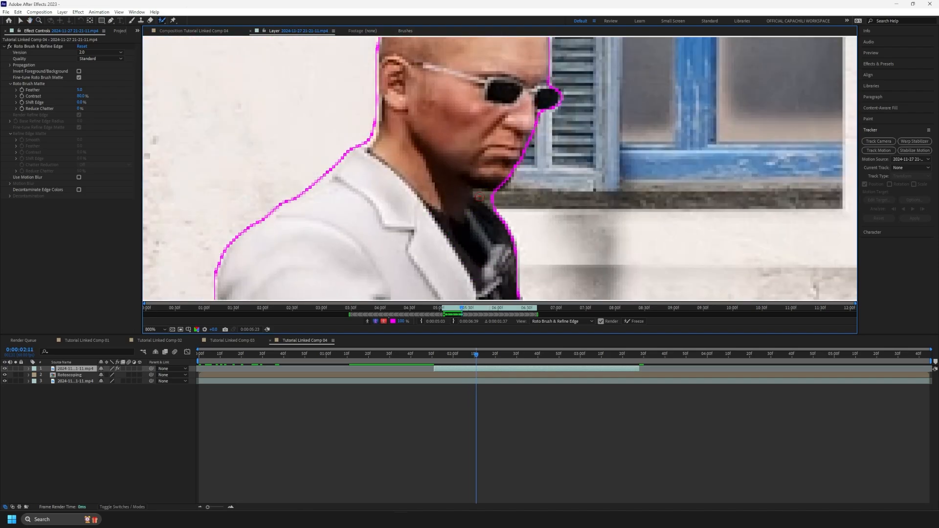
pyautogui.moveTo(555, 243); pyautogui.dragTo(618, 259)
pyautogui.press('pagedown')
pyautogui.press('pagedown')
pyautogui.press('pagedown')
pyautogui.press('pagedown')
pyautogui.press('pagedown')
pyautogui.press('pagedown')
pyautogui.press('pagedown')
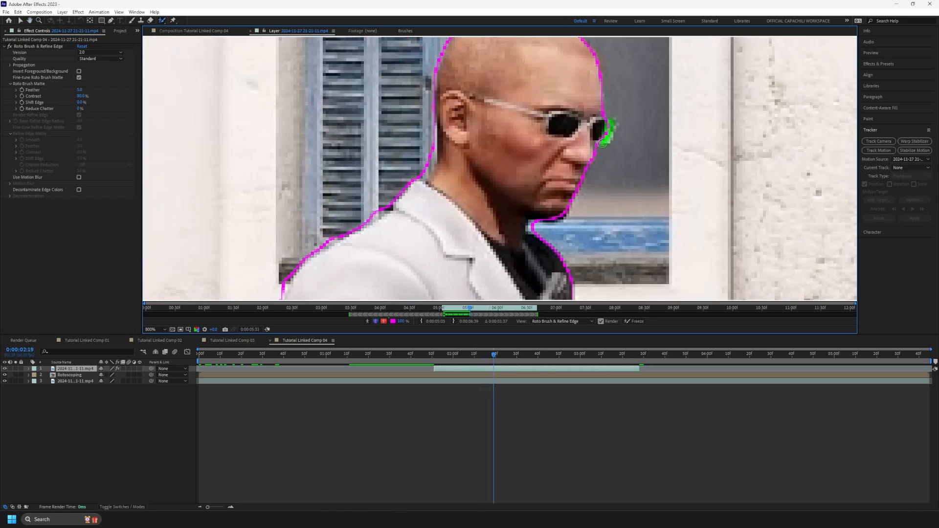
# Step: Propagate the selection to 0:00:02:27 and check the outline around the man's head
pyautogui.press('pagedown')
pyautogui.press('pagedown')
pyautogui.press('pagedown')
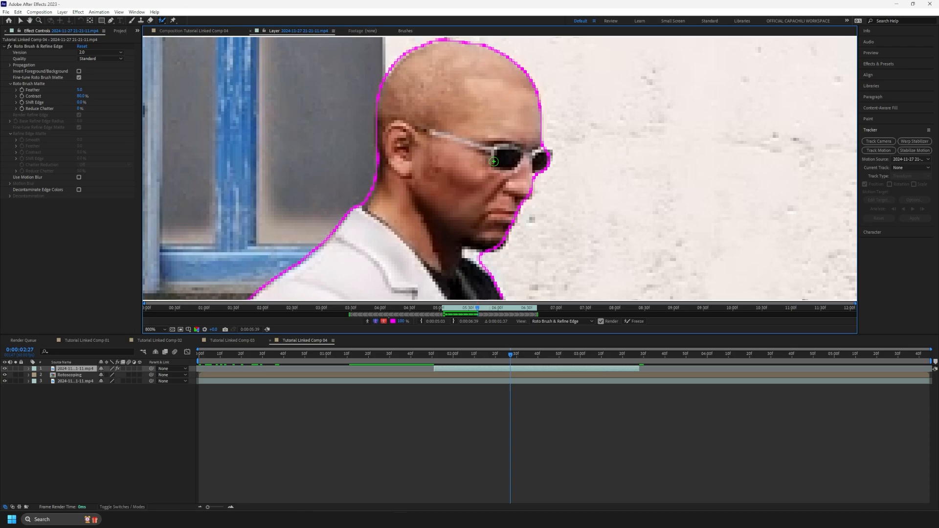
pyautogui.moveTo(481, 191); pyautogui.dragTo(711, 191)
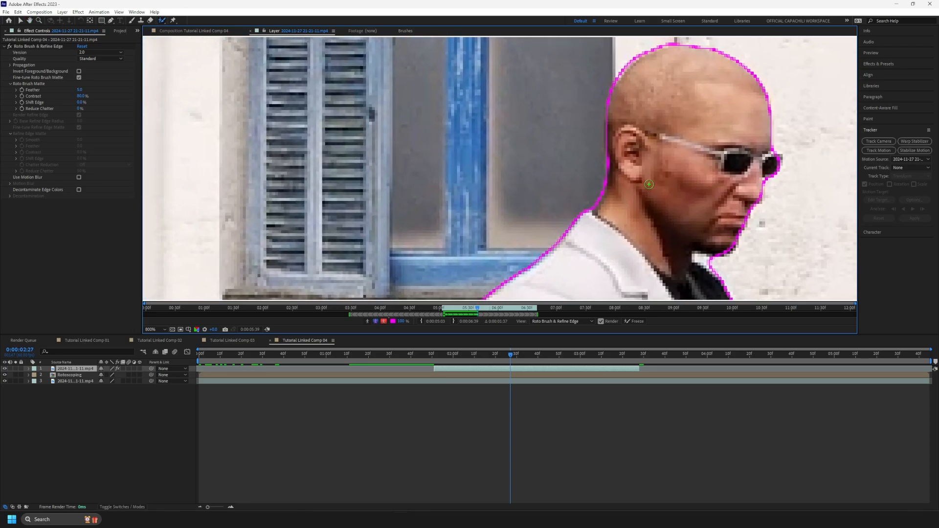
pyautogui.press('space')
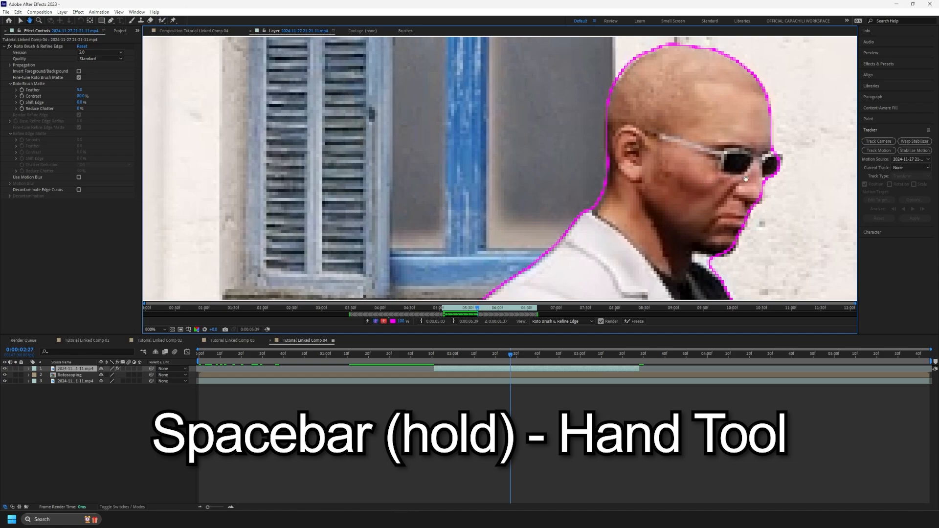
pyautogui.moveTo(746, 178)
pyautogui.mouseDown()
pyautogui.moveTo(476, 155)
pyautogui.moveTo(602, 86)
pyautogui.moveTo(564, 170)
pyautogui.moveTo(383, 164)
pyautogui.moveTo(400, 194)
pyautogui.mouseUp()
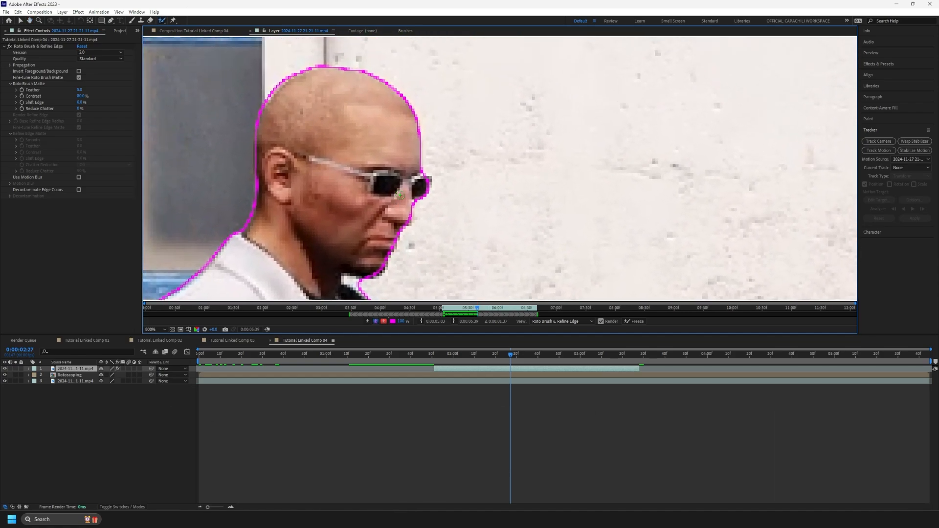
# Step: Propagate the Roto Brush selection frame by frame through the rest of the trimmed clip
pyautogui.press('pagedown')
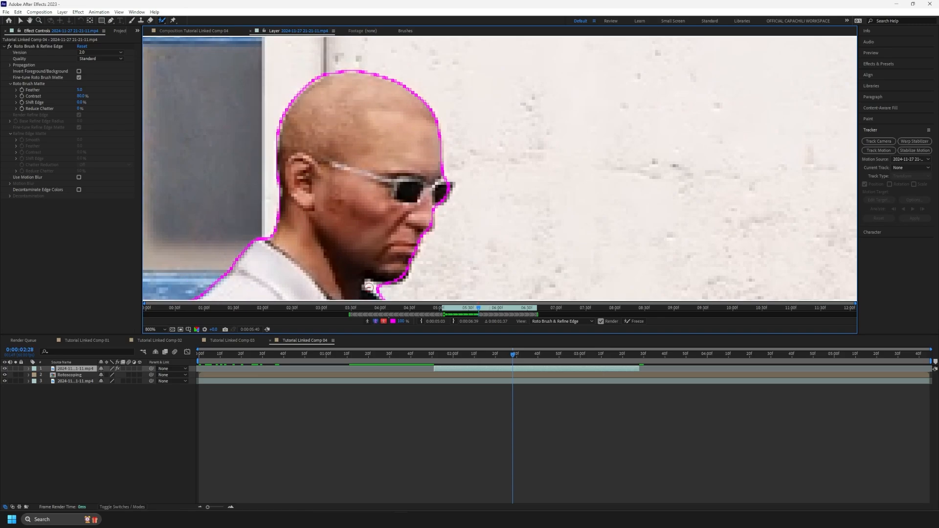
pyautogui.press('pagedown')
pyautogui.press('pagedown')
pyautogui.scroll(-3, 589, 228)
pyautogui.press('pagedown')
pyautogui.press('pagedown')
pyautogui.press('pagedown')
pyautogui.press('pagedown')
pyautogui.press('pagedown')
pyautogui.press('pagedown')
pyautogui.press('pagedown')
pyautogui.press('pagedown')
pyautogui.press('pagedown')
pyautogui.press('pagedown')
pyautogui.press('pagedown')
pyautogui.press('pagedown')
pyautogui.press('pagedown')
pyautogui.press('pagedown')
pyautogui.press('pagedown')
pyautogui.press('pagedown')
pyautogui.press('pagedown')
pyautogui.press('pagedown')
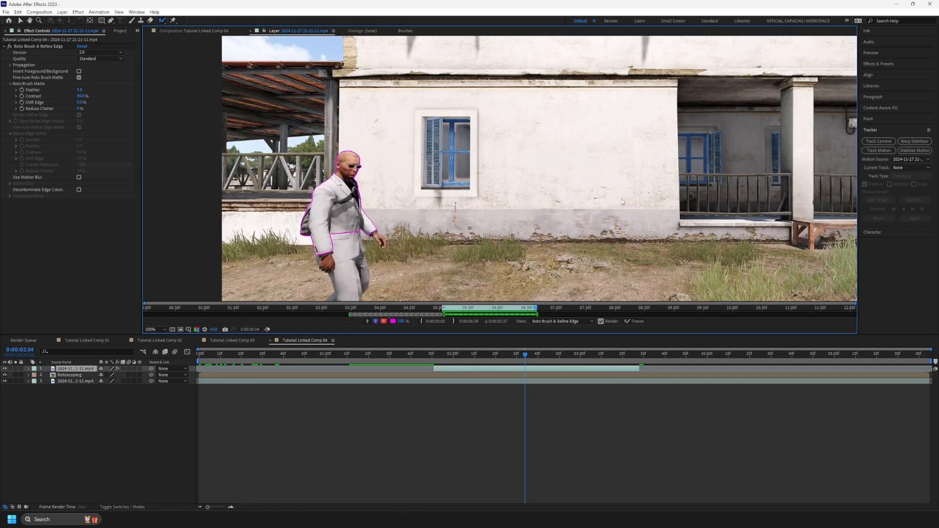
# Step: Play and scrub the clip to check the man's selection as an outline, a red overlay and a black-and-white matte
pyautogui.press('space')
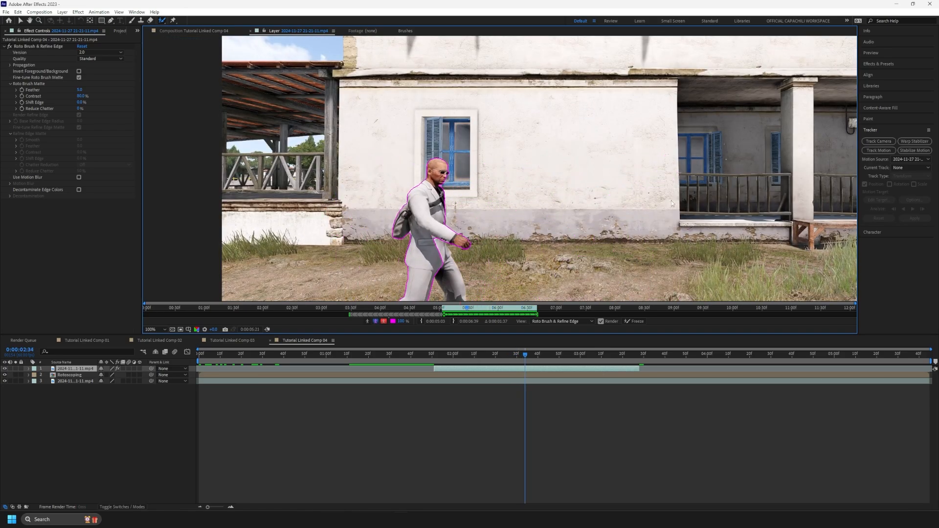
pyautogui.press('space')
pyautogui.click(384, 321)
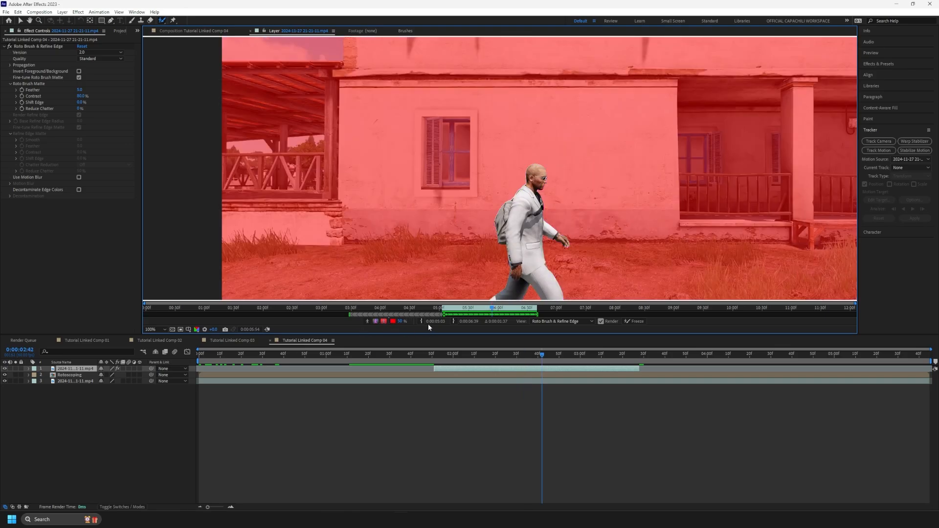
pyautogui.moveTo(541, 354); pyautogui.dragTo(448, 354)
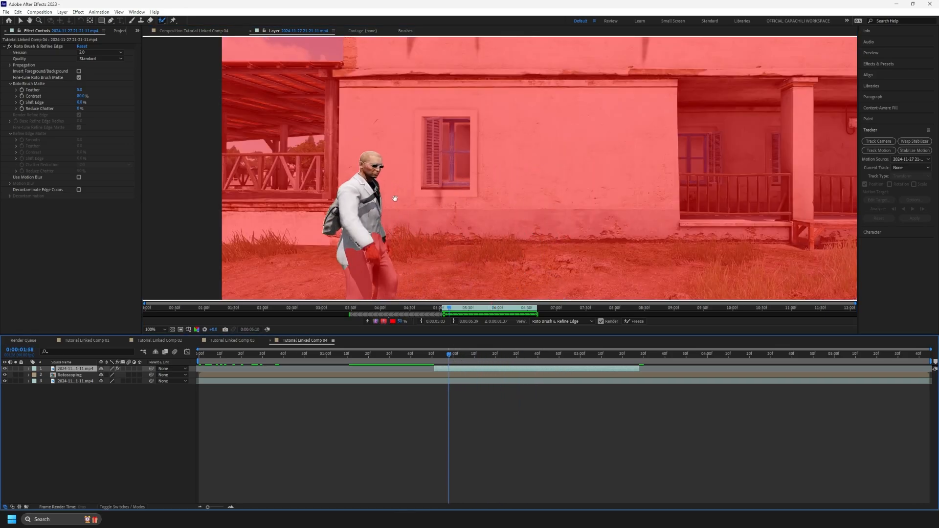
pyautogui.press('space')
pyautogui.press('space')
pyautogui.click(369, 321)
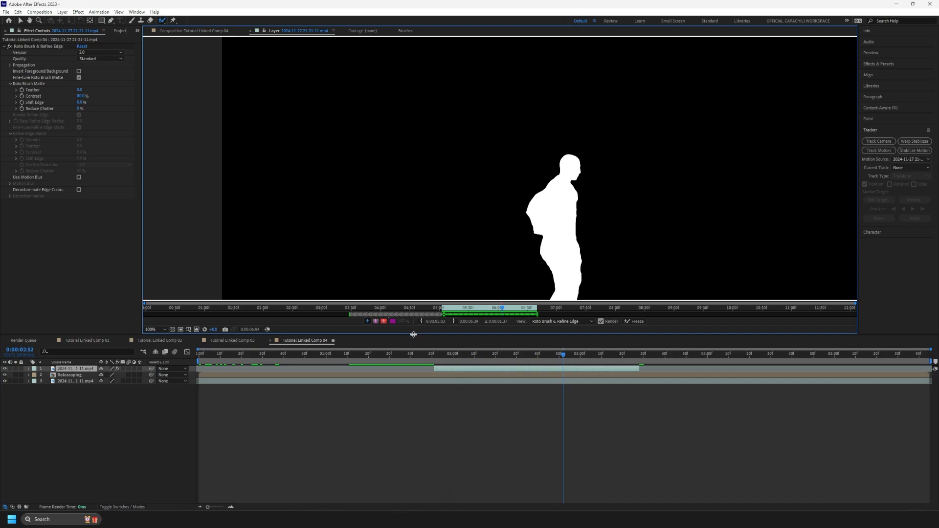
pyautogui.moveTo(561, 355); pyautogui.dragTo(535, 357)
pyautogui.moveTo(535, 359); pyautogui.dragTo(469, 359)
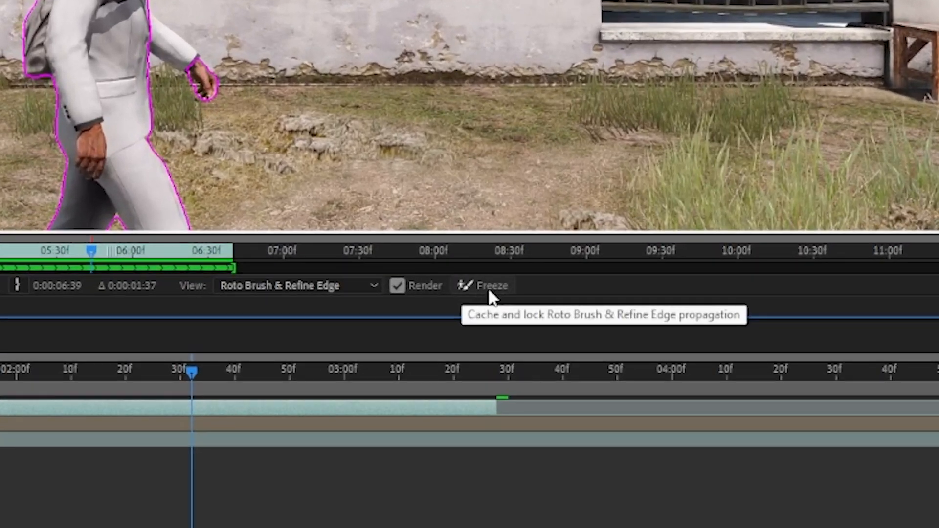
# Step: Freeze the Roto Brush propagation and return to Tutorial Linked Comp 04 with the Selection tool
pyautogui.click(634, 321)
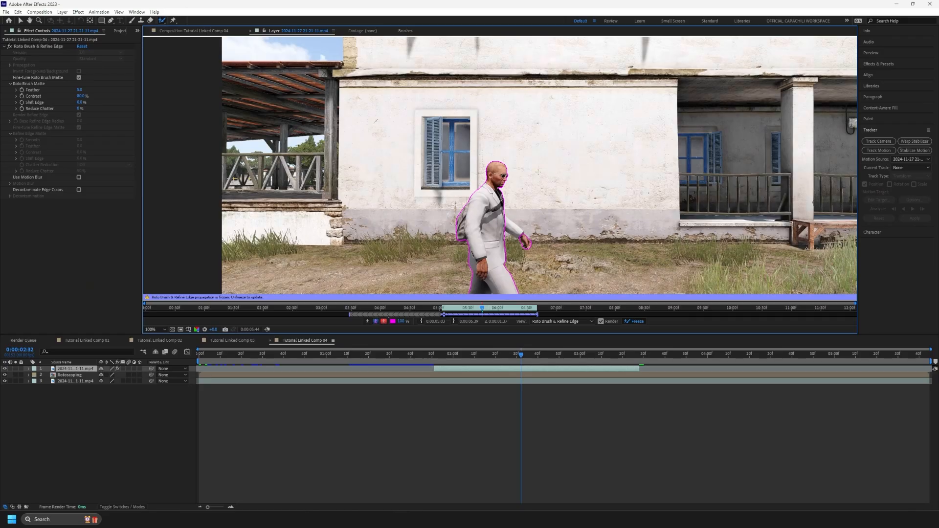
pyautogui.click(191, 31)
pyautogui.click(20, 21)
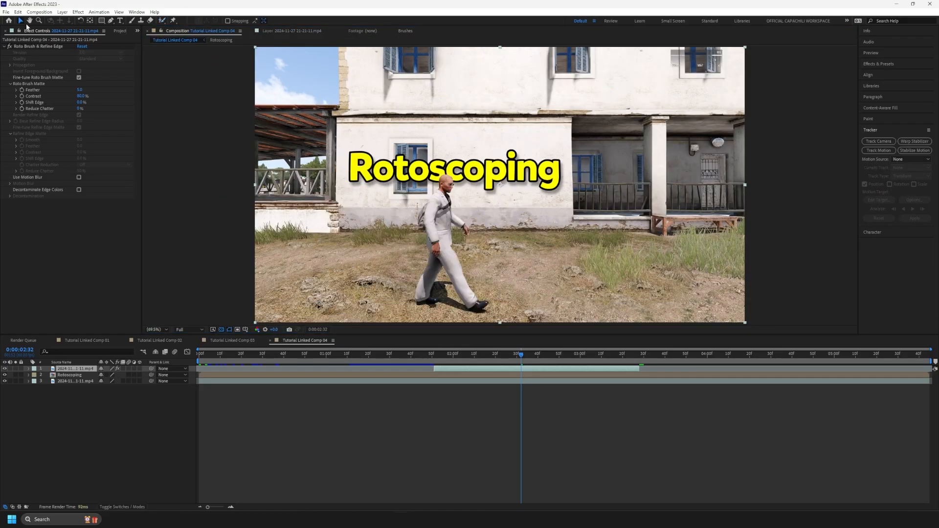
# Step: Scrub the composition to 0:00:02:46 and examine the man's cut-out edges against the Rotoscoping title up close
pyautogui.moveTo(440, 356); pyautogui.dragTo(552, 361)
pyautogui.scroll(2, 461, 202)
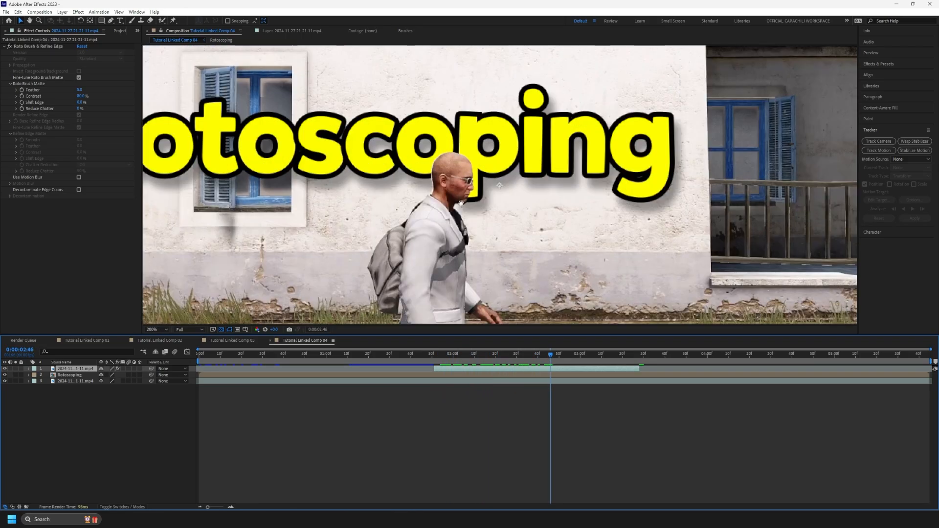
pyautogui.moveTo(461, 203); pyautogui.dragTo(534, 204)
pyautogui.scroll(2, 502, 181)
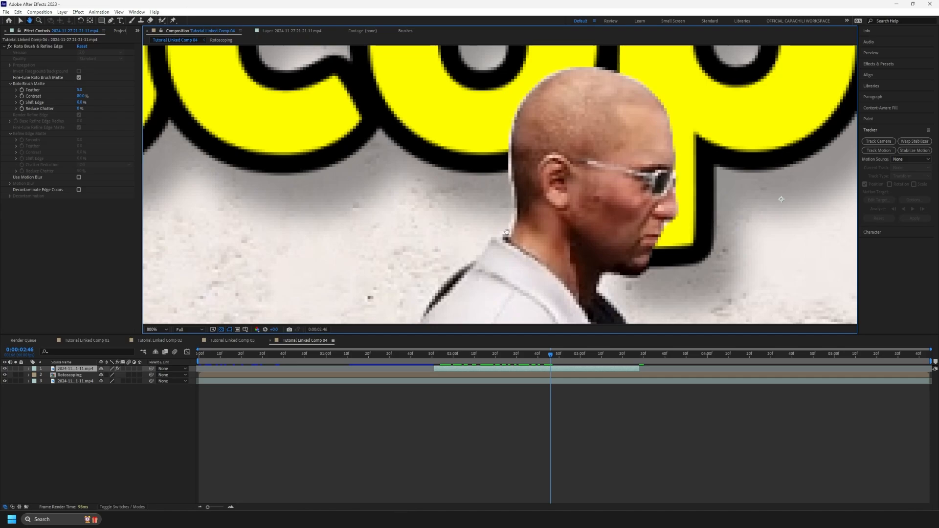
pyautogui.scroll(-1, 503, 150)
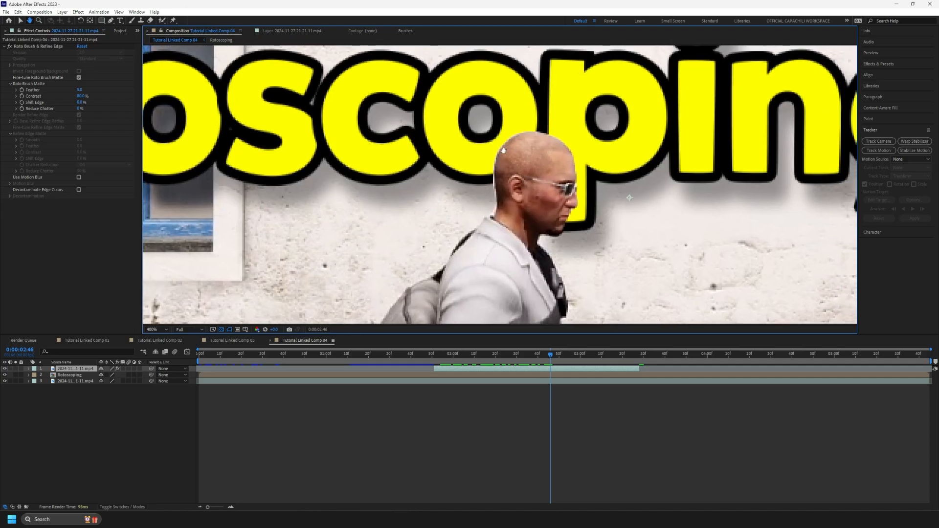
pyautogui.moveTo(503, 150); pyautogui.dragTo(517, 162)
pyautogui.moveTo(577, 148); pyautogui.dragTo(542, 152)
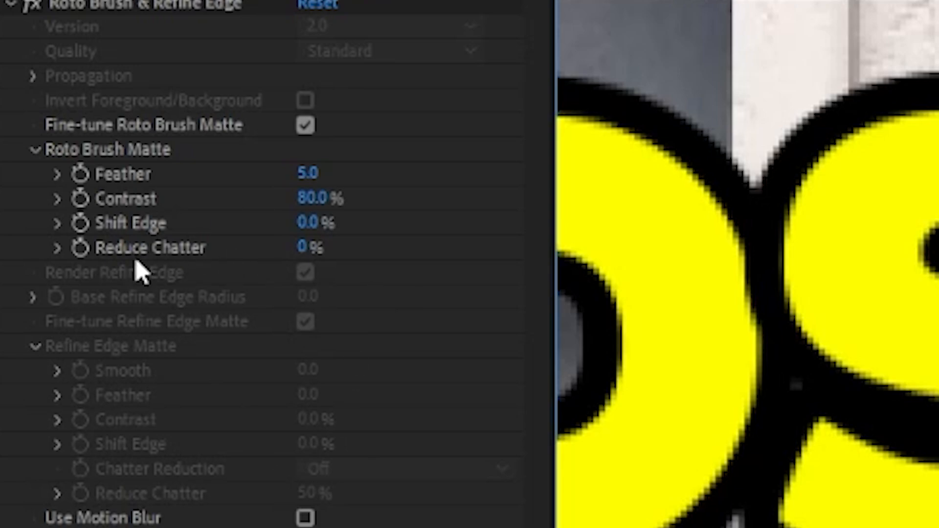
# Step: Try a stronger Feather on the Roto Brush matte, and set it back to 5
pyautogui.moveTo(299, 177); pyautogui.dragTo(525, 170)
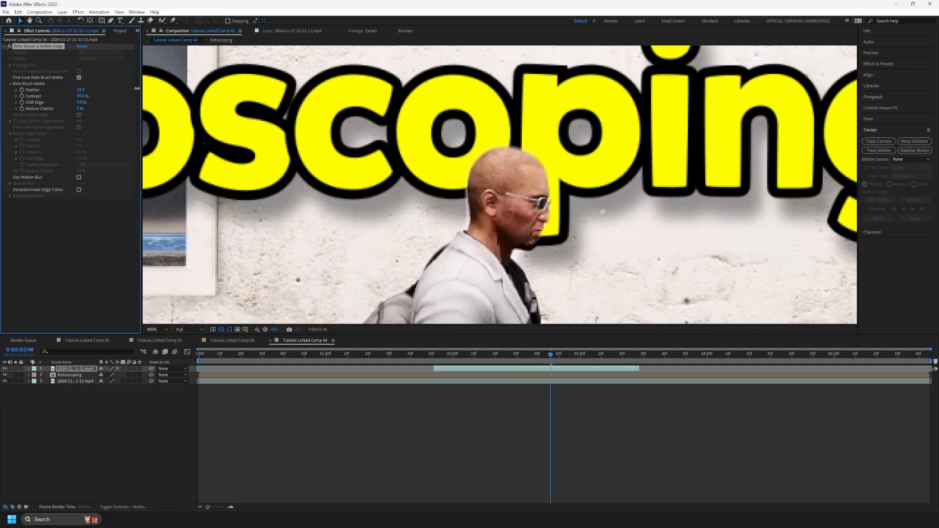
pyautogui.moveTo(138, 88); pyautogui.dragTo(93, 90)
pyautogui.click(83, 90)
pyautogui.write('5')
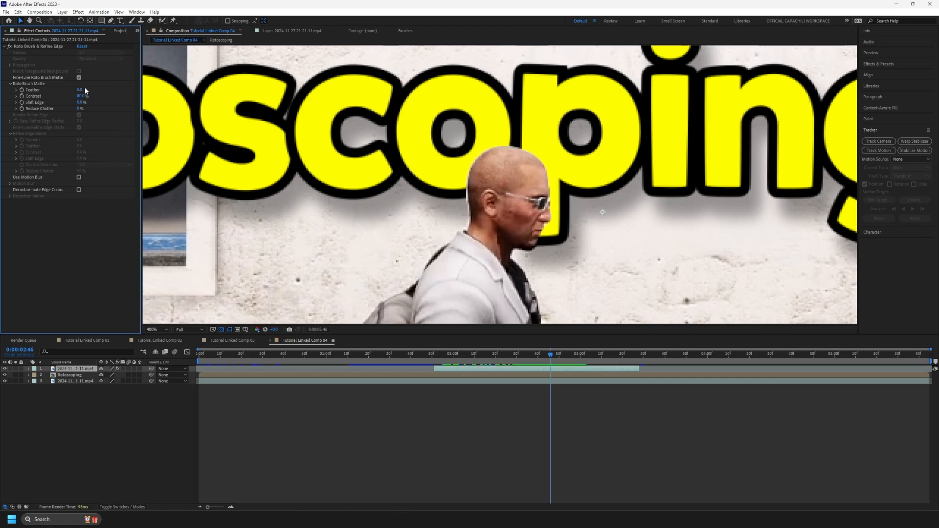
pyautogui.press('Return')
# Step: Set the Roto Brush matte's Shift Edge to -14% and open its Reduce Chatter value for editing
pyautogui.click(80, 103)
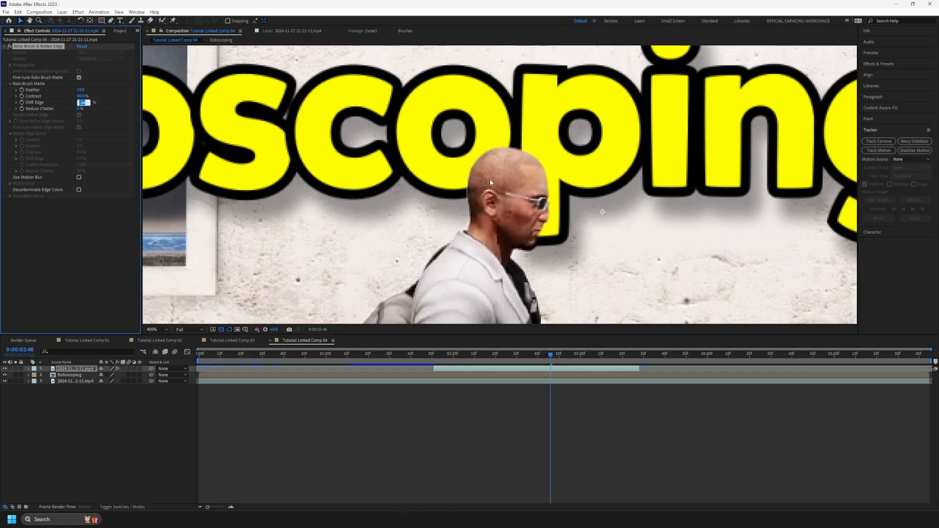
pyautogui.click(79, 108)
pyautogui.click(108, 107)
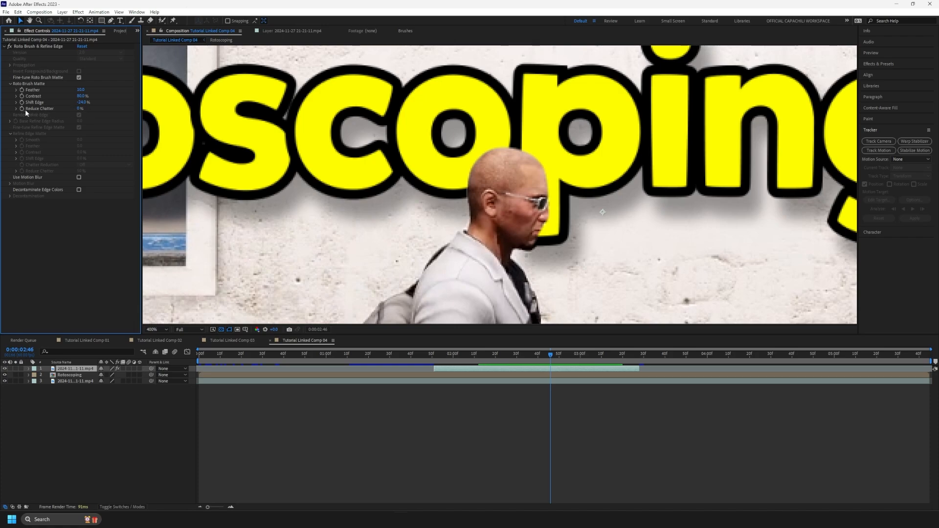
pyautogui.click(79, 108)
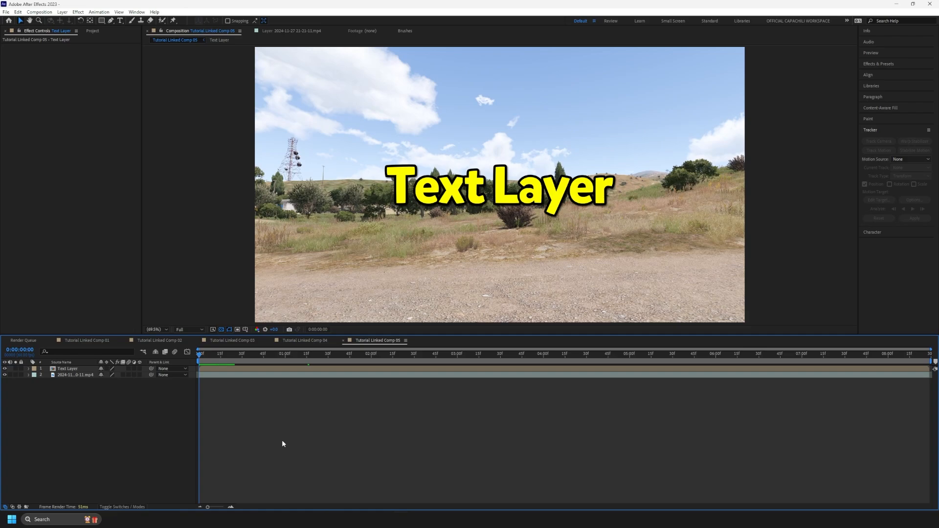
# Step: Hide the Text Layer in Tutorial Linked Comp 05 and preview the footage alone
pyautogui.click(4, 369)
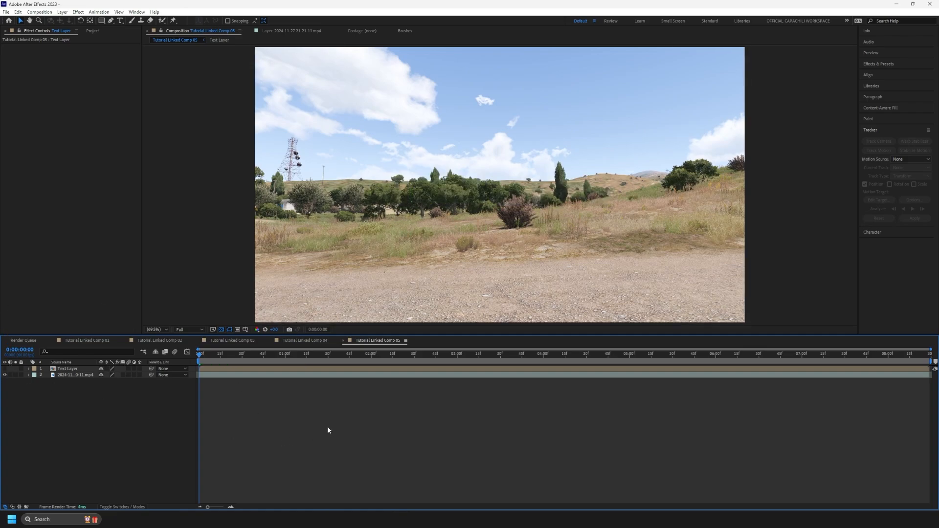
pyautogui.press('space')
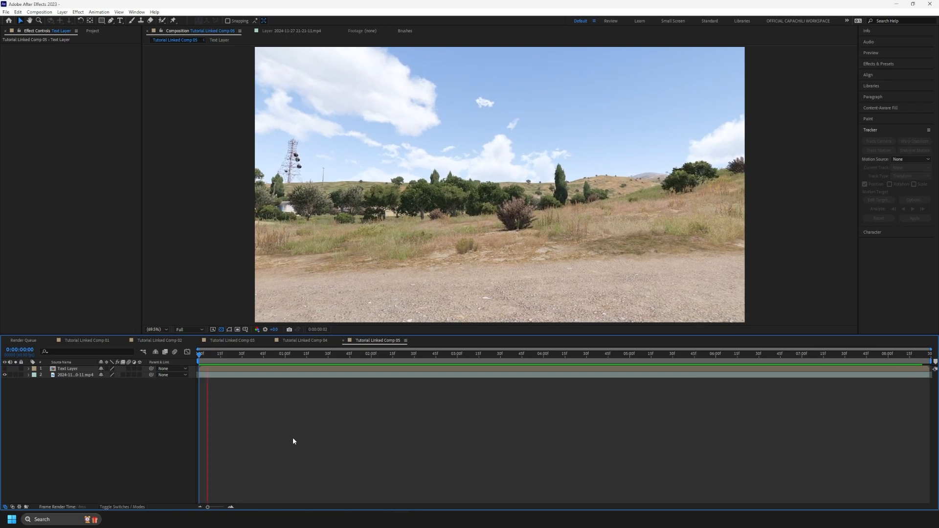
pyautogui.press('space')
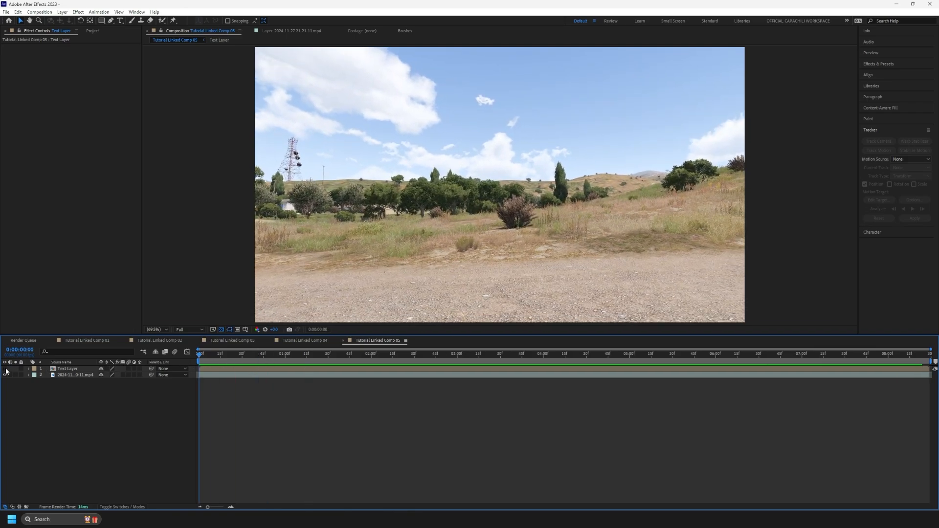
# Step: Show the Text Layer, try it higher in the frame, undo the move, and hide the layer again
pyautogui.click(5, 369)
pyautogui.moveTo(461, 193); pyautogui.dragTo(443, 166)
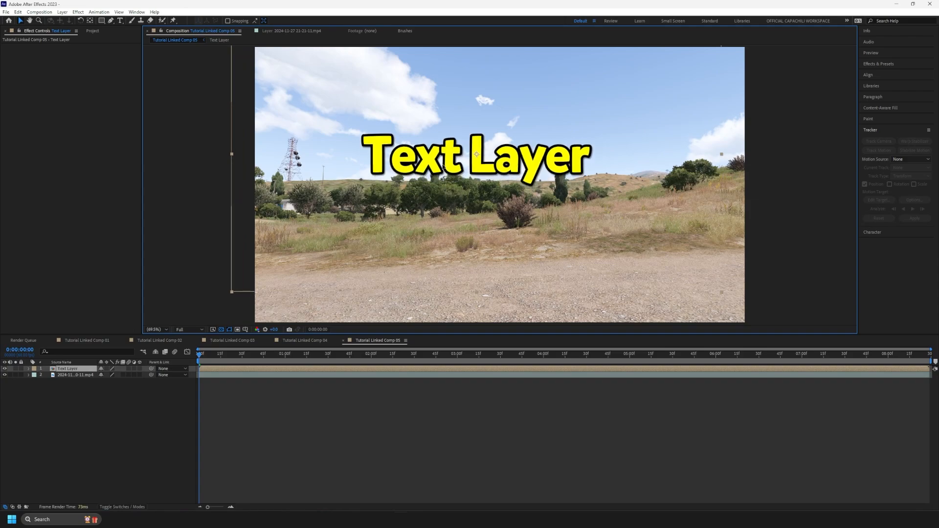
pyautogui.hotkey('ctrl', 'z')
pyautogui.click(90, 386)
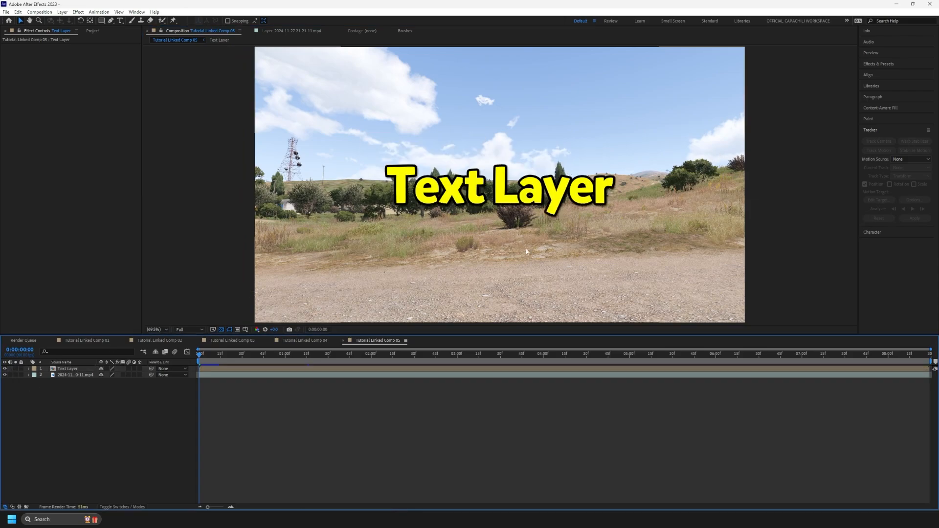
pyautogui.click(5, 369)
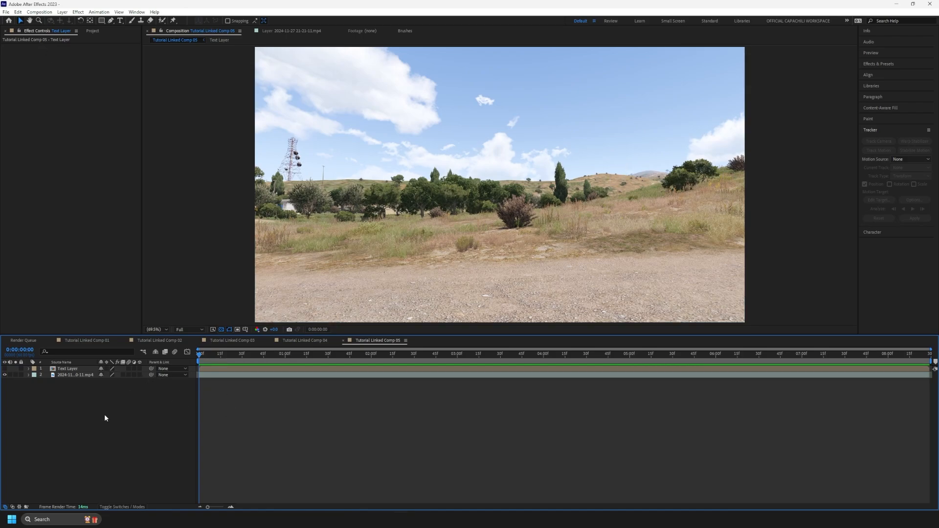
# Step: Add a null object to Tutorial Linked Comp 05
pyautogui.click(62, 12)
pyautogui.moveTo(71, 18)
pyautogui.click(195, 54)
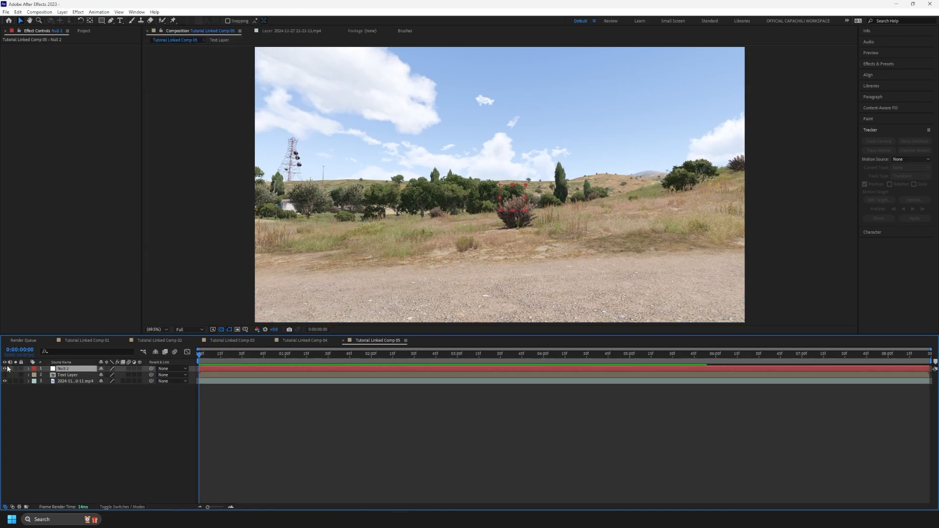
# Step: Motion-track the footage layer forward from the small tree on the hilltop skyline, and scrub through the result
pyautogui.click(60, 382)
pyautogui.click(879, 150)
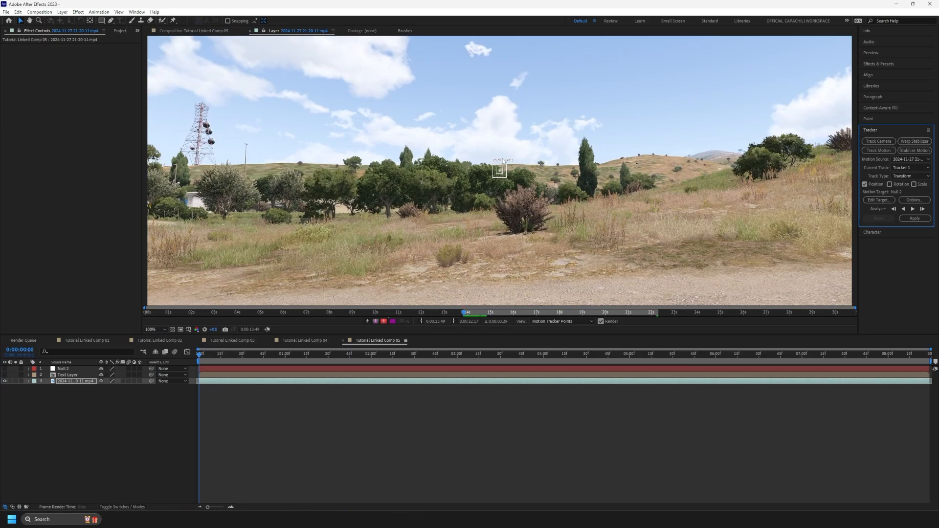
pyautogui.scroll(3, 504, 165)
pyautogui.moveTo(510, 177); pyautogui.dragTo(539, 146)
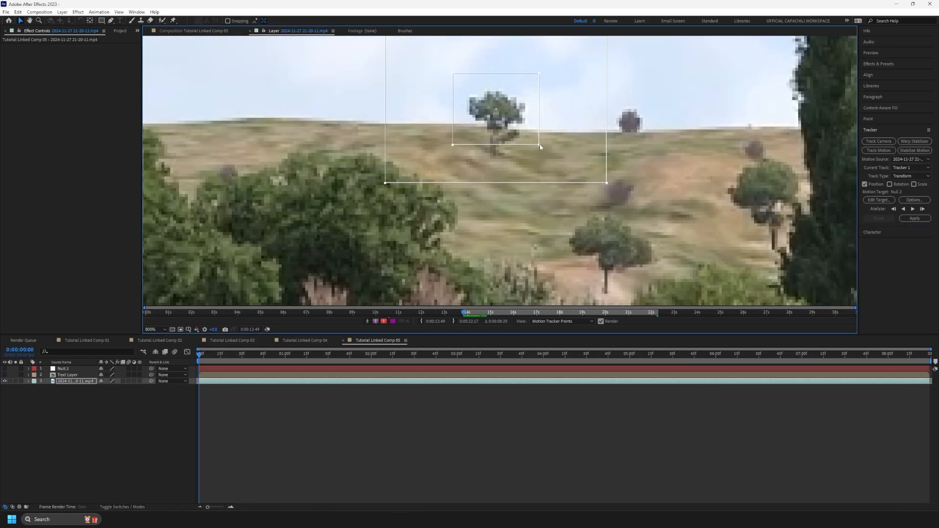
pyautogui.scroll(-3, 539, 144)
pyautogui.click(913, 209)
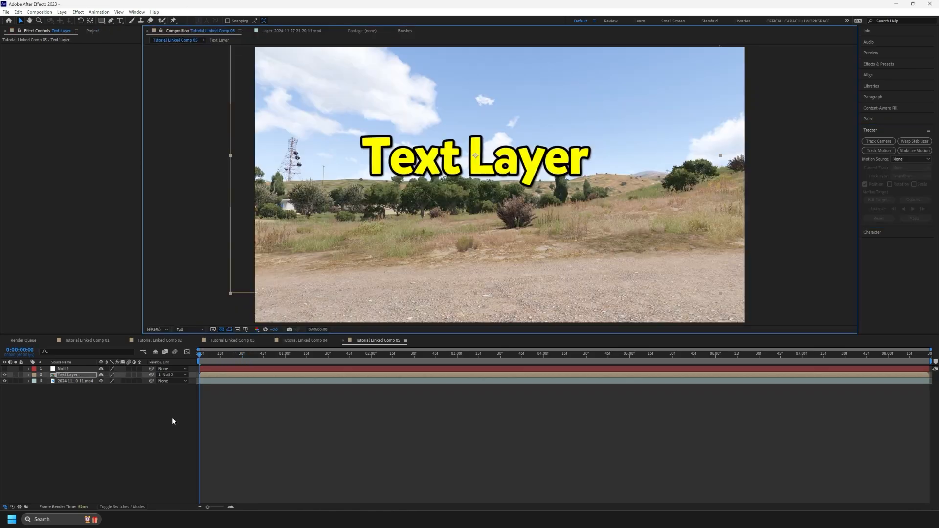
pyautogui.click(172, 419)
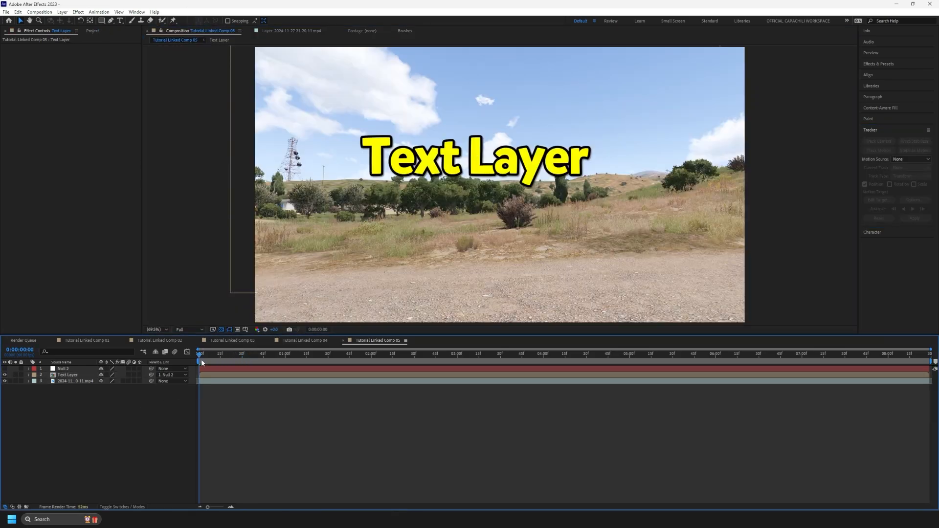
pyautogui.moveTo(201, 359); pyautogui.dragTo(177, 380)
# Step: Camera-track the footage layer, create a solid and camera from track points in the treeline, and scrub the composition
pyautogui.click(77, 379)
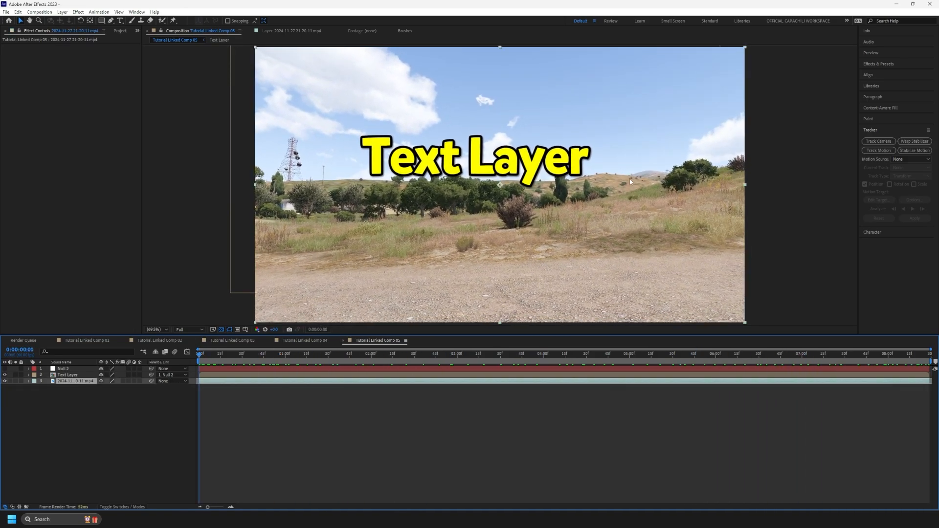
pyautogui.click(879, 142)
pyautogui.rightClick(497, 192)
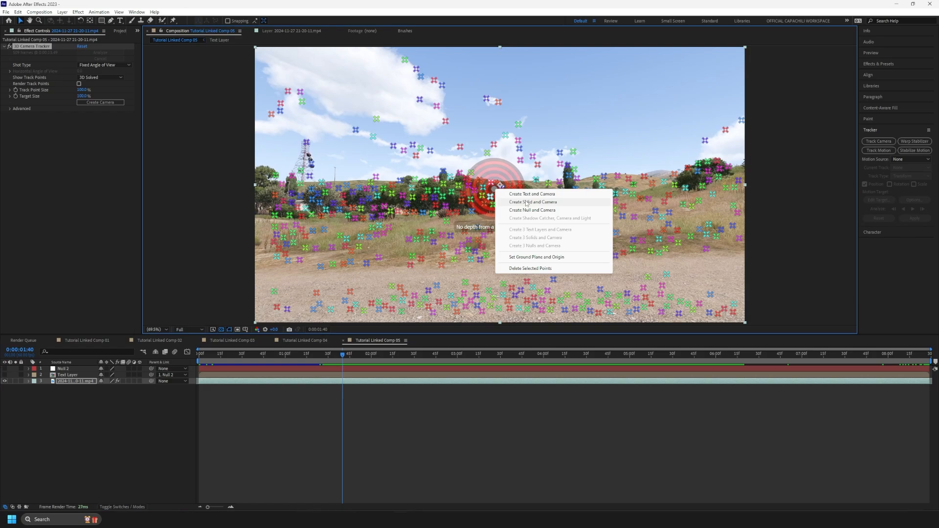
pyautogui.click(526, 202)
pyautogui.moveTo(355, 356); pyautogui.dragTo(696, 362)
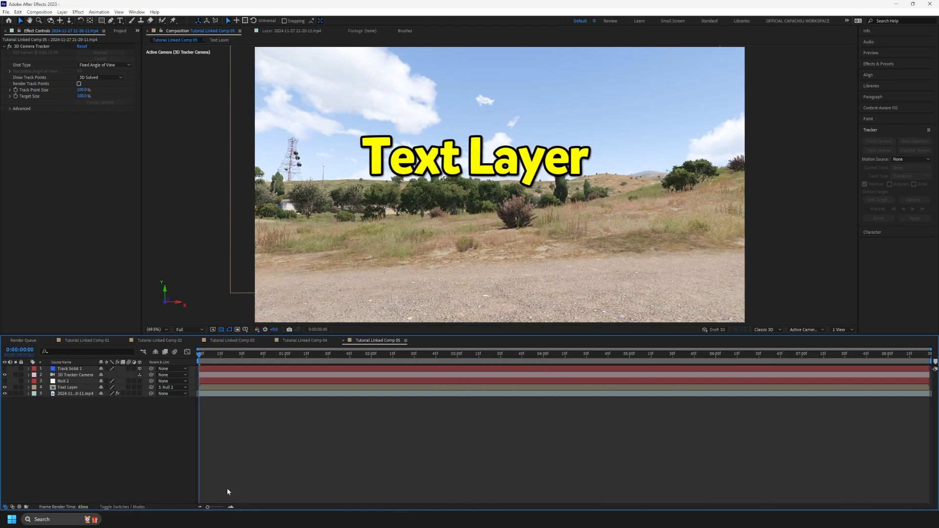
# Step: Add a Position keyframe to the Text Layer at 0:00:00:15
pyautogui.moveTo(208, 507); pyautogui.dragTo(217, 510)
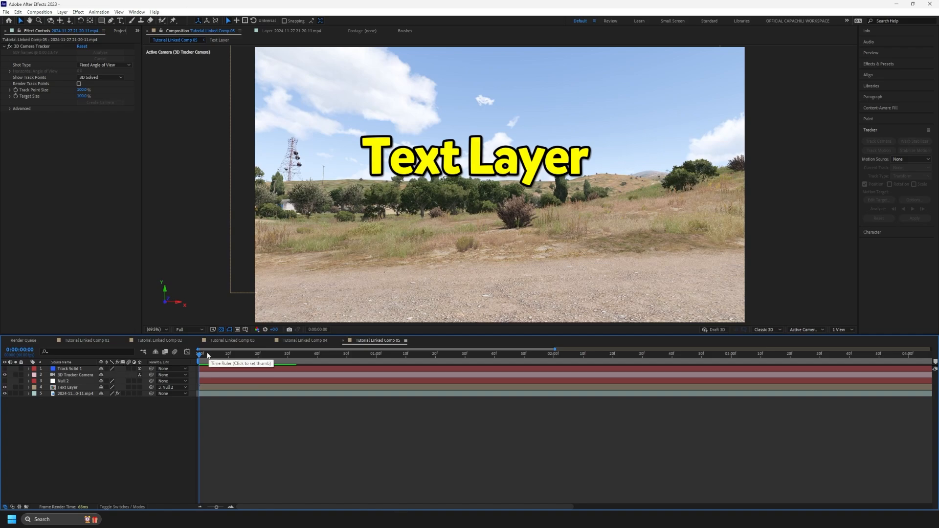
pyautogui.moveTo(208, 355); pyautogui.dragTo(243, 362)
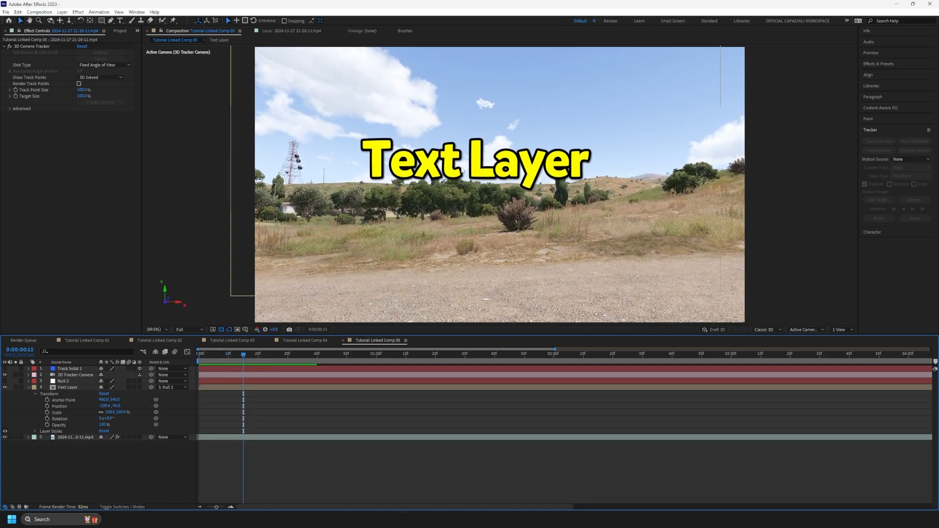
pyautogui.click(479, 176)
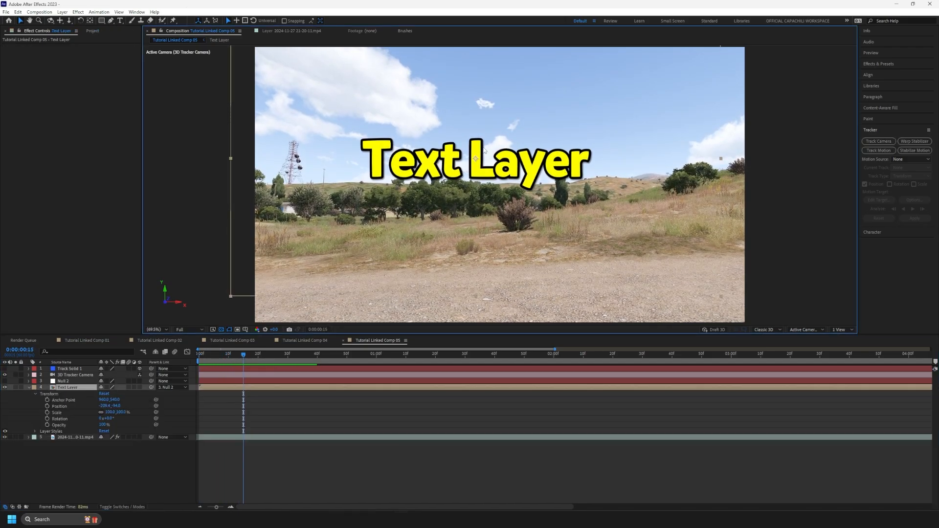
pyautogui.click(47, 406)
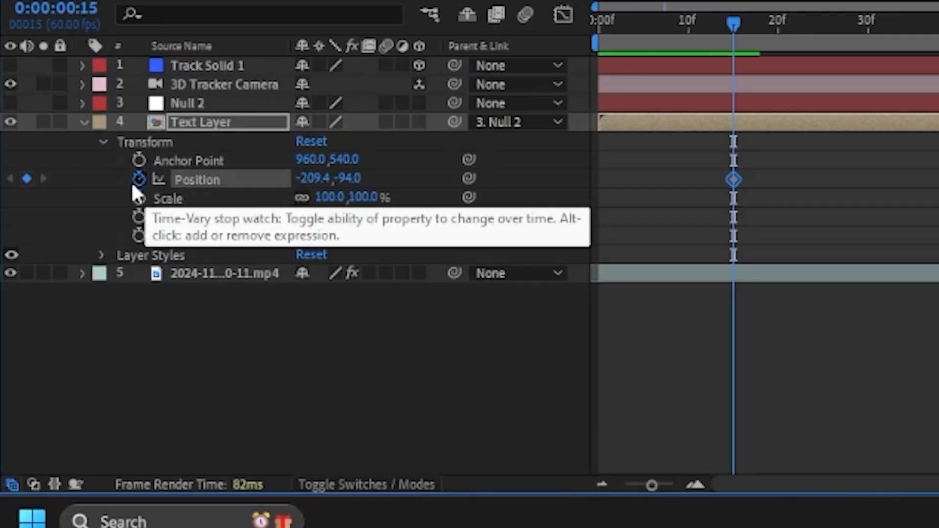
# Step: At the composition's start, lower the Text Layer to a vertical Position of about 97, and select both Position keyframes
pyautogui.press('Home')
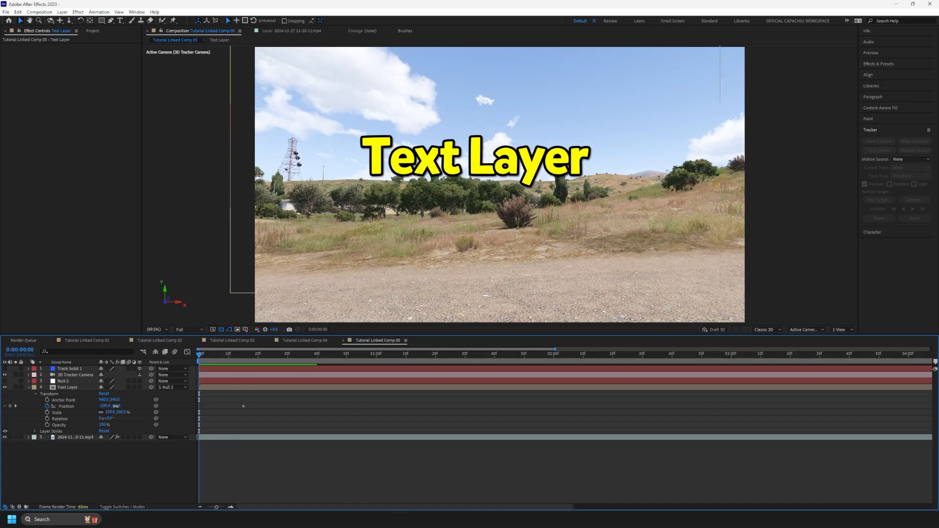
pyautogui.moveTo(115, 405); pyautogui.dragTo(193, 400)
pyautogui.moveTo(260, 401); pyautogui.dragTo(195, 410)
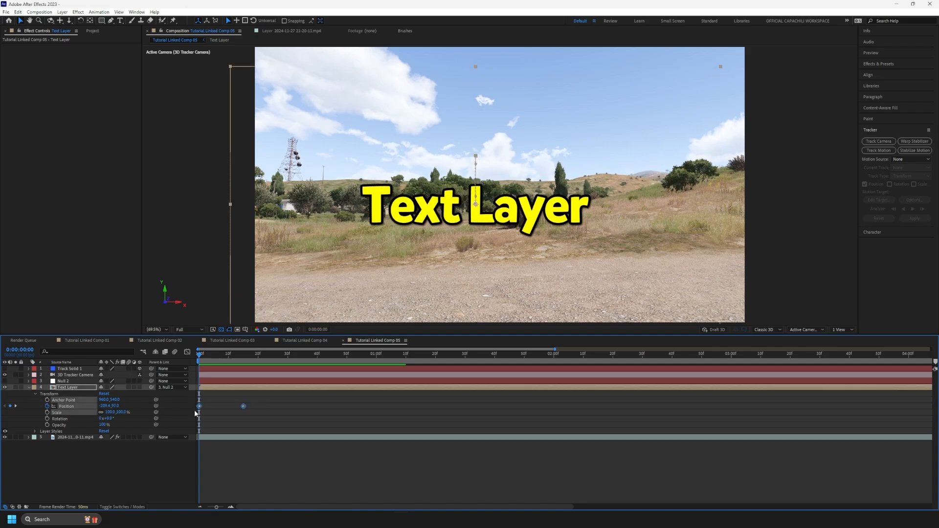
pyautogui.click(260, 414)
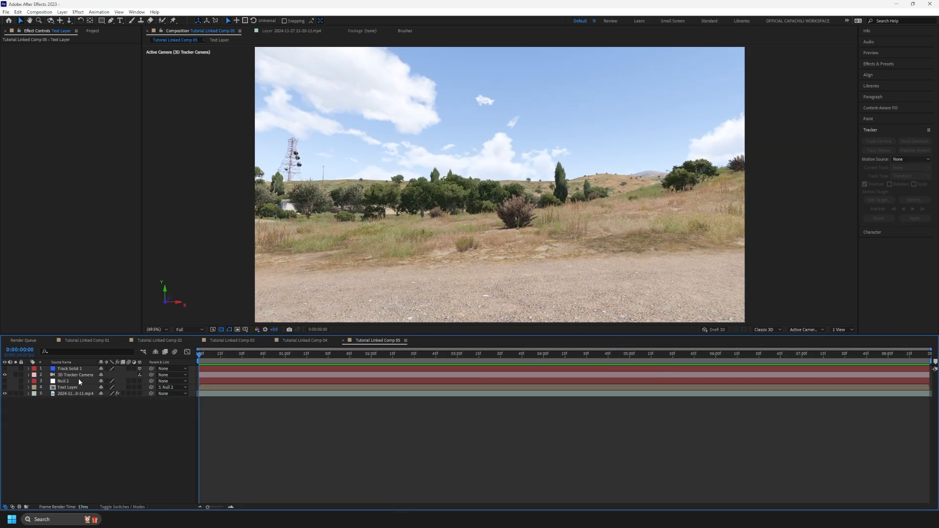
# Step: Duplicate the footage layer and place the copy at the top of the layer stack
pyautogui.click(70, 395)
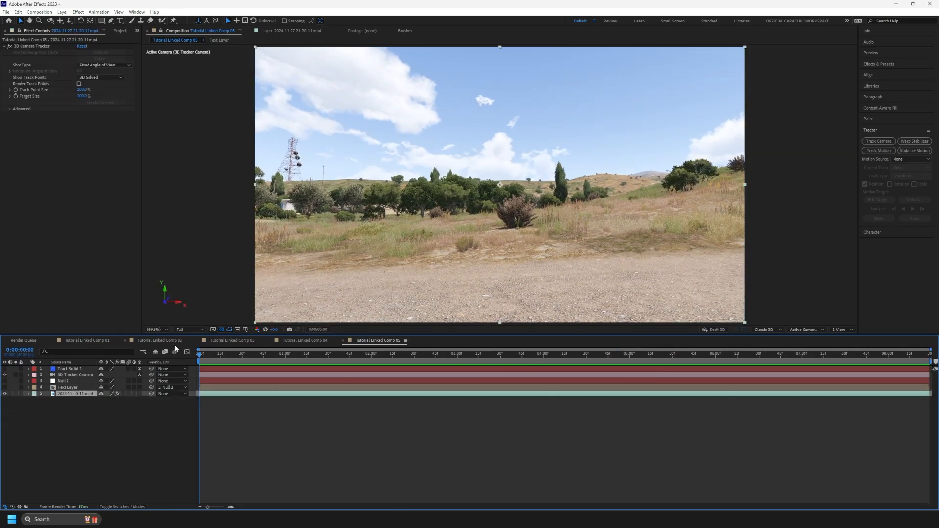
pyautogui.hotkey('ctrl', 'd')
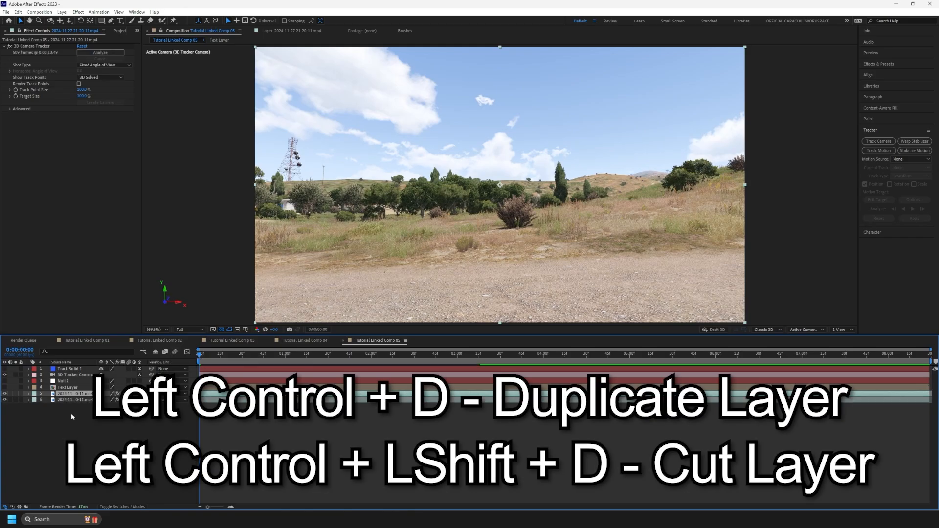
pyautogui.moveTo(82, 365); pyautogui.dragTo(82, 366)
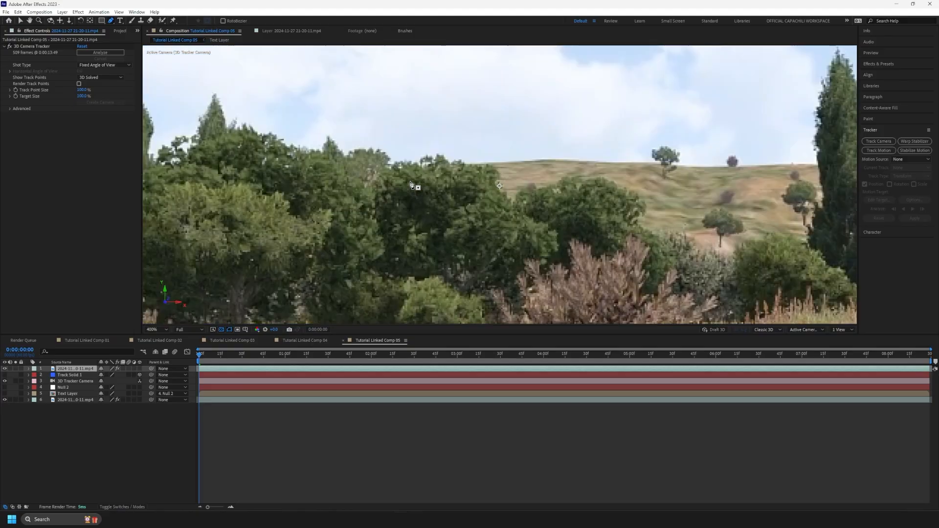
# Step: Draw a closed Pen mask on the top footage copy, tracing the treeline and hills and enclosing the ground beyond the frame
pyautogui.moveTo(264, 164); pyautogui.dragTo(586, 166)
pyautogui.scroll(-2, 564, 160)
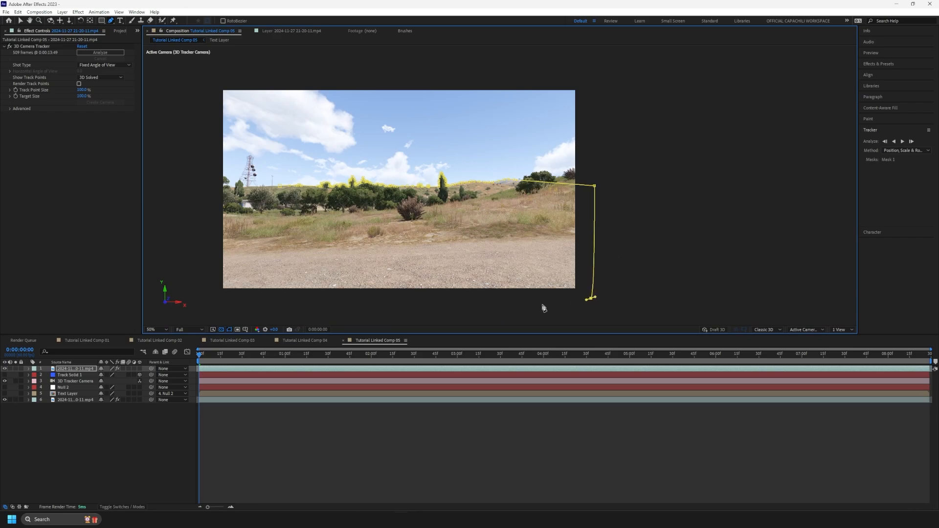
pyautogui.click(432, 307)
pyautogui.click(365, 306)
pyautogui.click(299, 305)
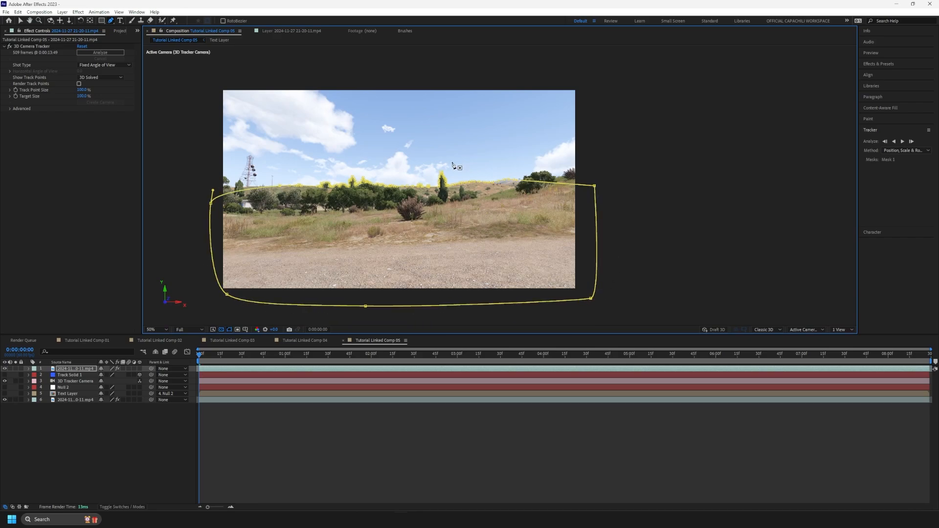
pyautogui.click(20, 21)
# Step: Preview the title against the masked hills and examine the mask's edge along the treeline up close
pyautogui.click(157, 330)
pyautogui.click(174, 348)
pyautogui.press('space')
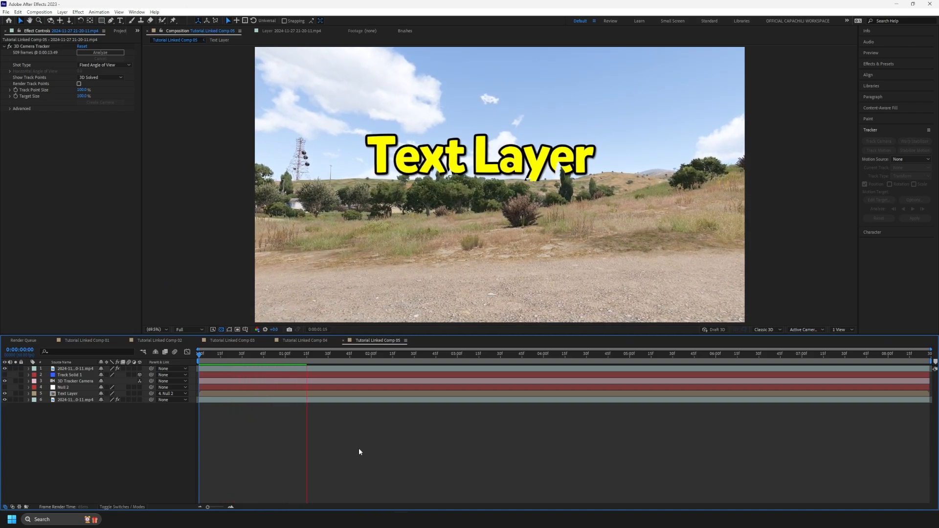
pyautogui.moveTo(213, 356); pyautogui.dragTo(195, 361)
pyautogui.click(74, 370)
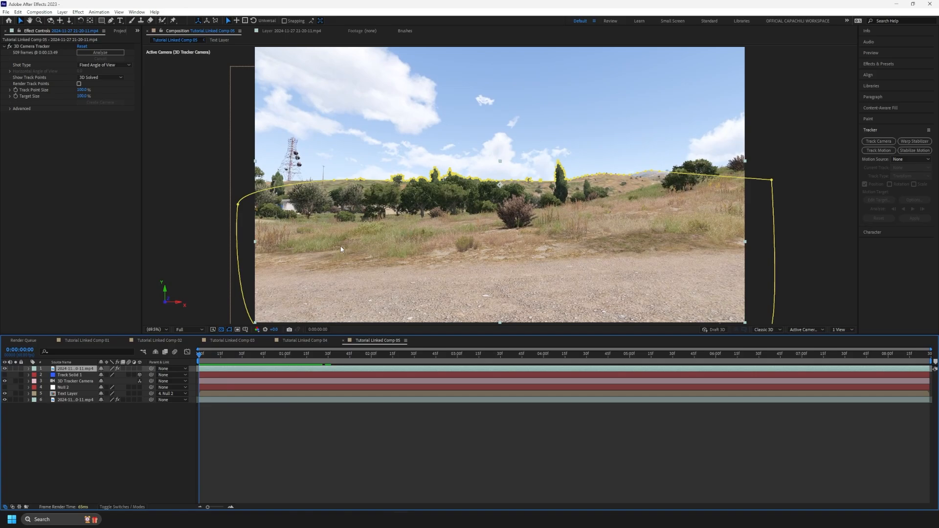
pyautogui.scroll(2, 341, 248)
pyautogui.moveTo(351, 190); pyautogui.dragTo(488, 204)
pyautogui.scroll(1, 488, 204)
pyautogui.moveTo(311, 190); pyautogui.dragTo(519, 207)
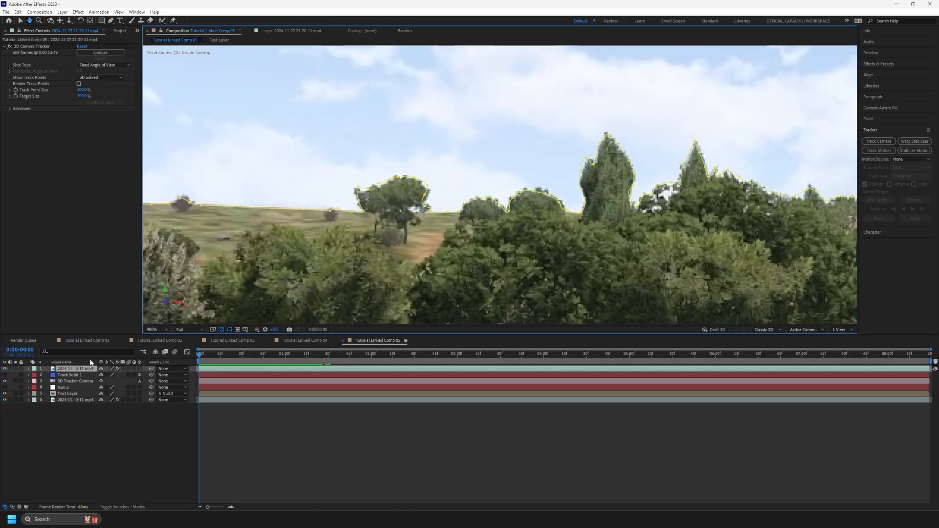
pyautogui.moveTo(201, 357)
pyautogui.mouseDown()
pyautogui.moveTo(346, 357)
pyautogui.moveTo(186, 354)
pyautogui.mouseUp()
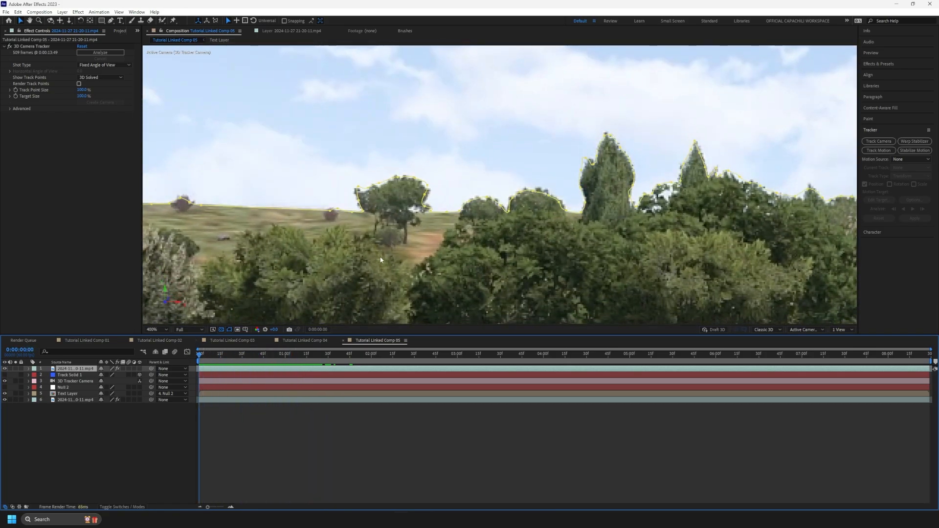
# Step: Choose a tracking method for Mask 1 on the top footage layer and analyze the mask forward
pyautogui.click(28, 368)
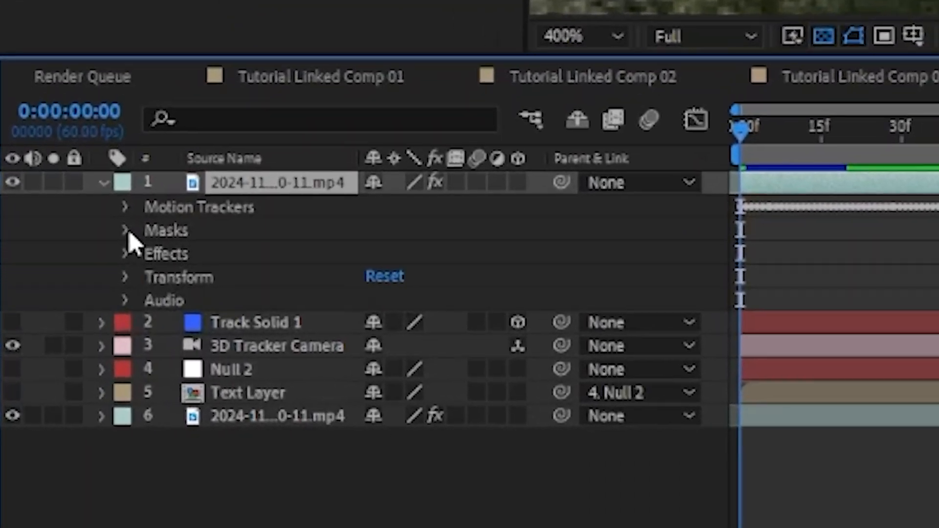
pyautogui.click(36, 381)
pyautogui.click(259, 232)
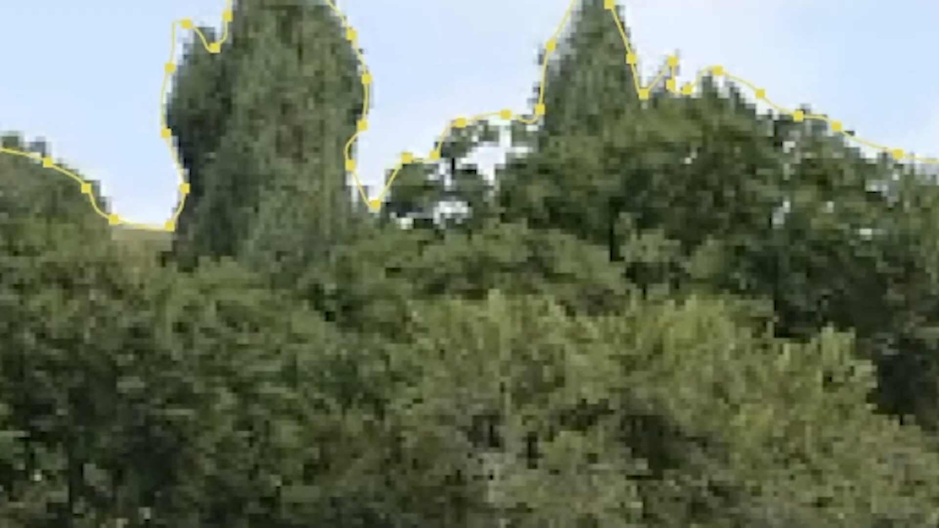
pyautogui.click(826, 171)
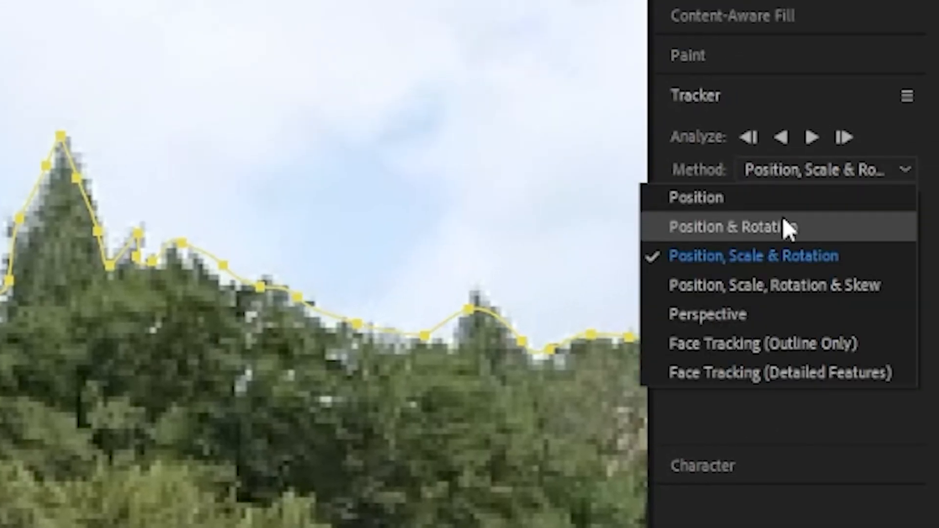
pyautogui.click(705, 262)
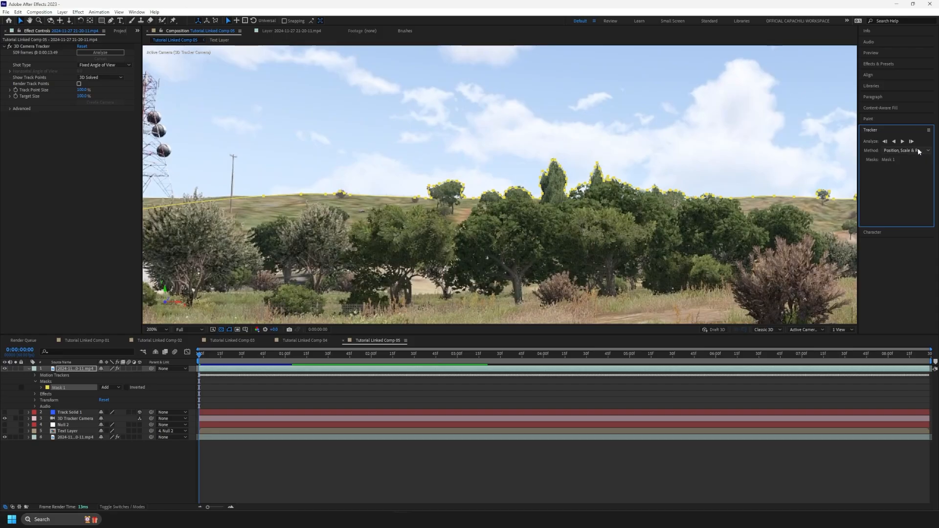
pyautogui.click(825, 172)
pyautogui.click(894, 167)
pyautogui.click(903, 141)
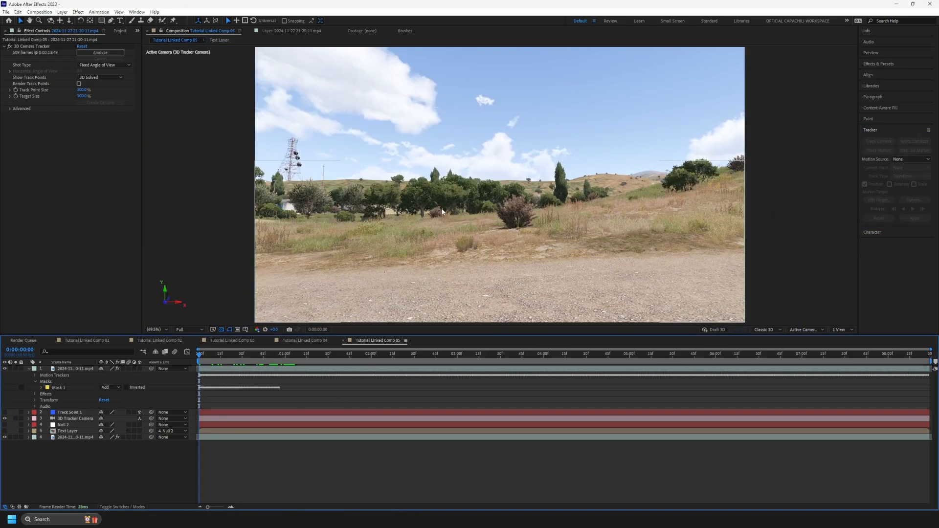
# Step: Examine the treeline around the tracked mask, collapse the top layer's properties, and preview the composition
pyautogui.scroll(1, 430, 204)
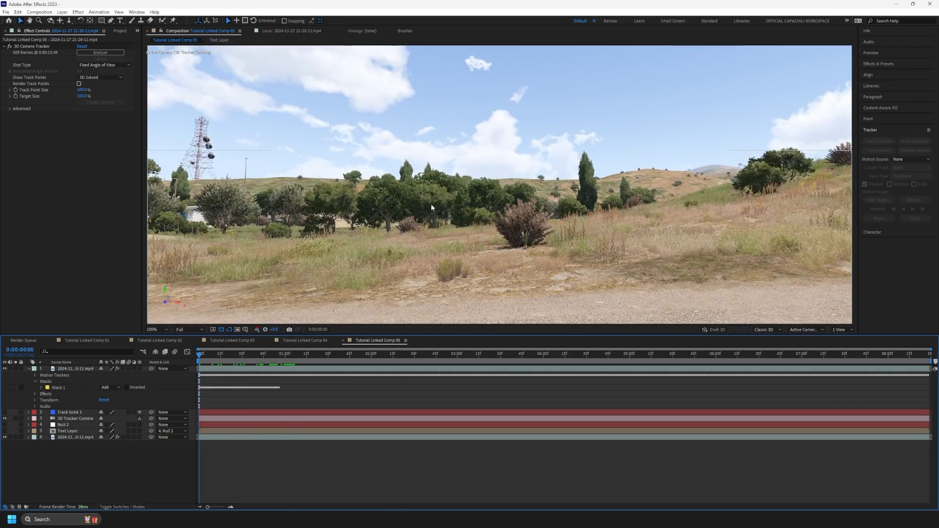
pyautogui.scroll(1, 430, 204)
pyautogui.press('h')
pyautogui.moveTo(285, 200); pyautogui.dragTo(457, 204)
pyautogui.scroll(-1, 457, 204)
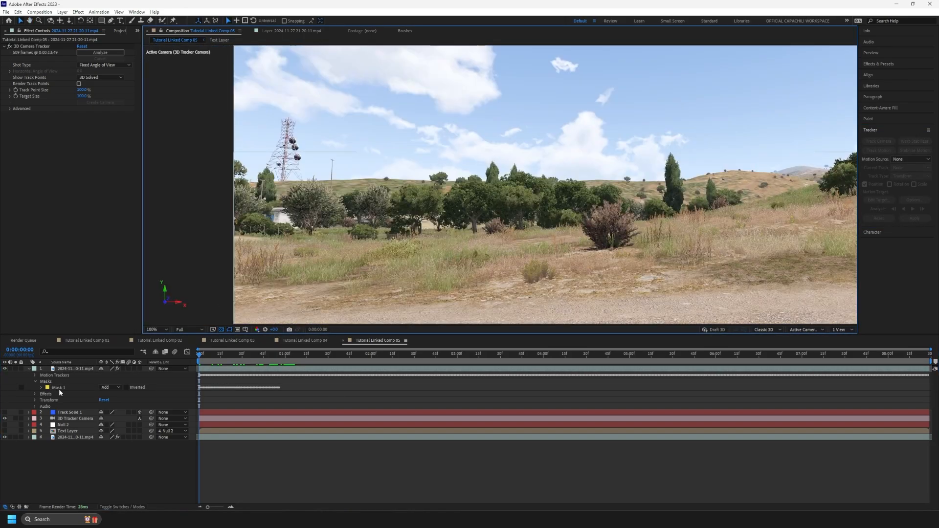
pyautogui.click(28, 368)
pyautogui.press('space')
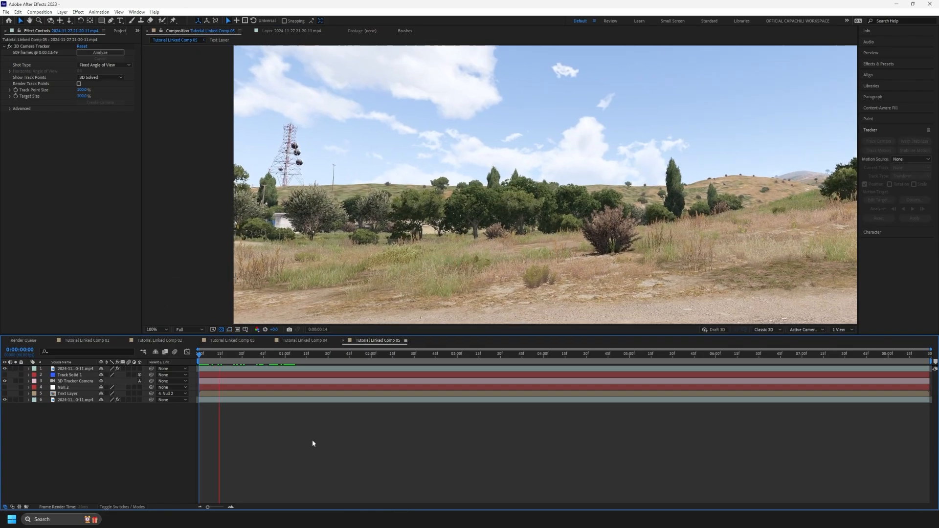
# Step: Play back the composition and scrub through it to check the title rising behind the masked treeline
pyautogui.press('space')
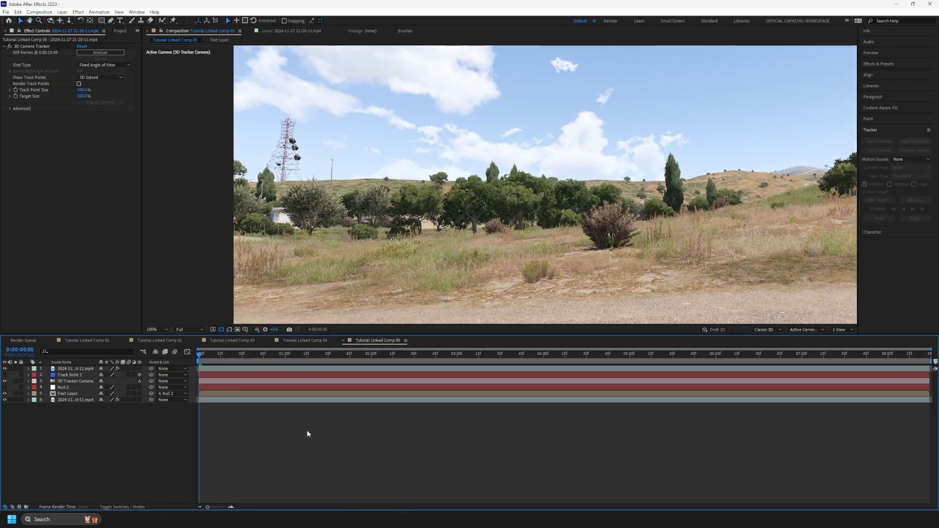
pyautogui.press('space')
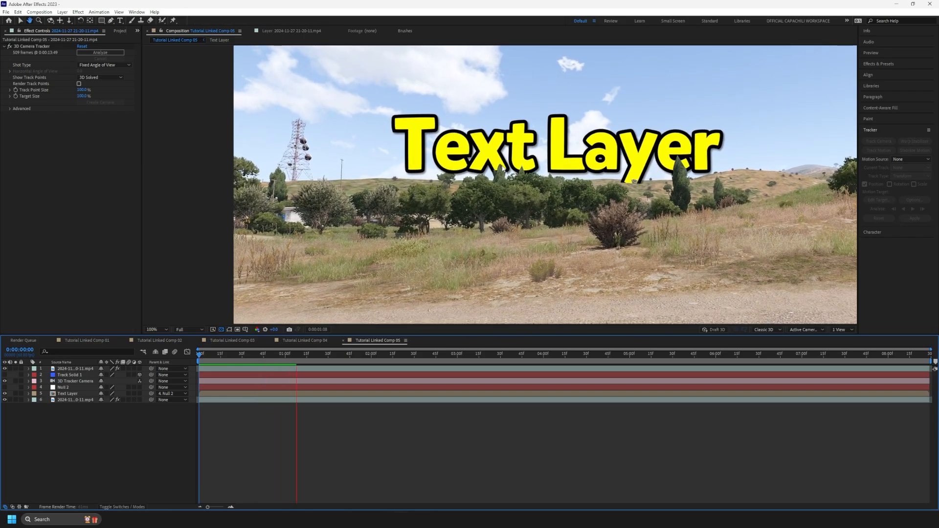
pyautogui.scroll(1, 502, 167)
pyautogui.press(',')
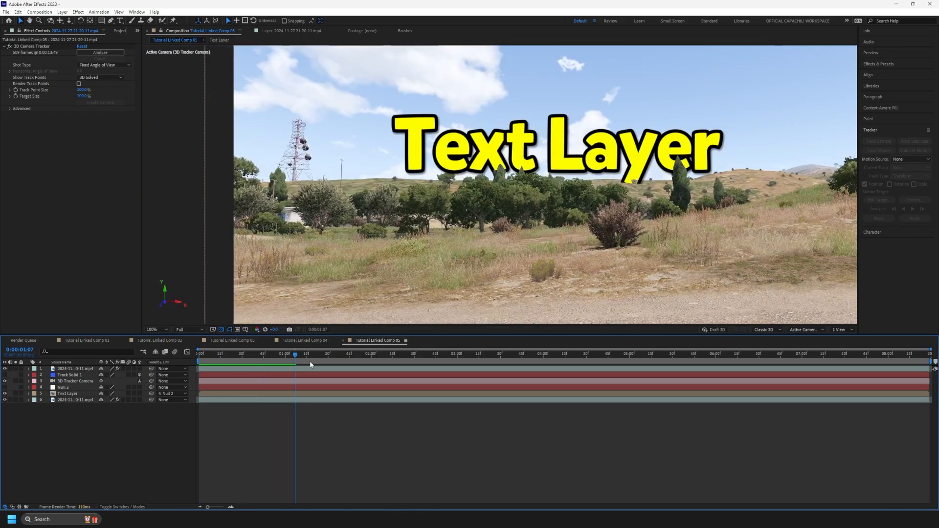
pyautogui.moveTo(312, 358); pyautogui.dragTo(269, 358)
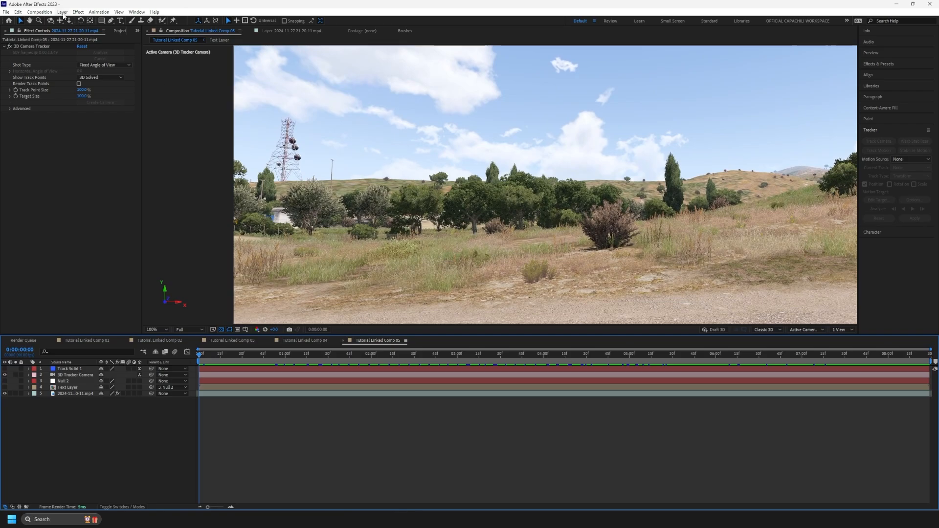
# Step: Create a white solid above the other layers in Comp 05 and hide it
pyautogui.click(63, 12)
pyautogui.moveTo(77, 23)
pyautogui.click(215, 28)
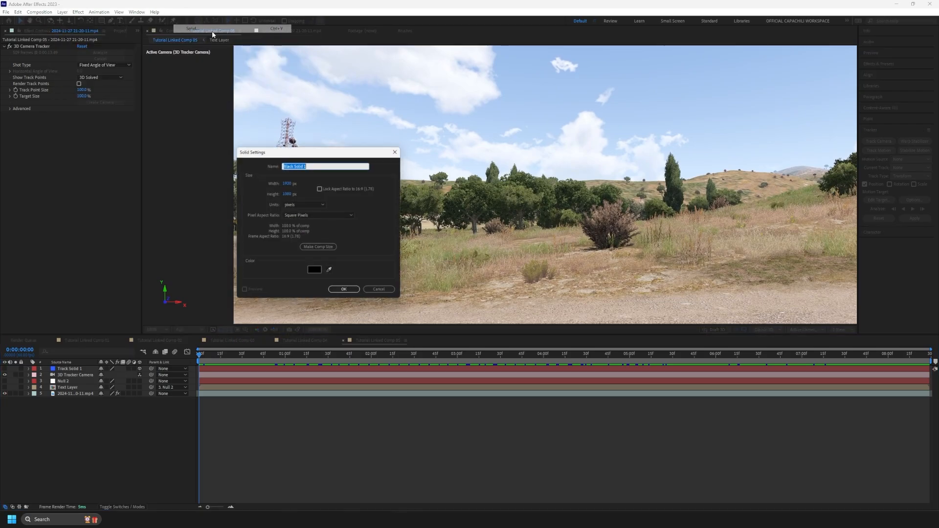
pyautogui.click(311, 272)
pyautogui.click(269, 191)
pyautogui.press('Return')
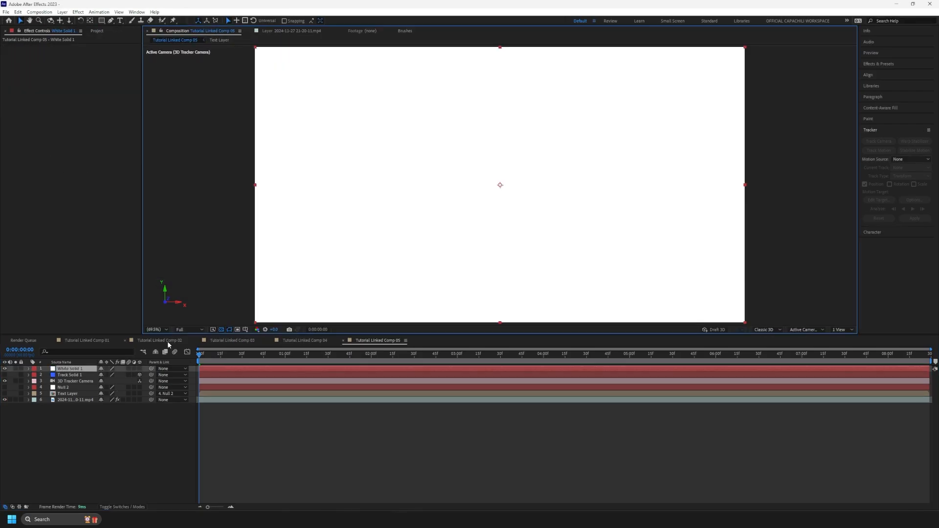
pyautogui.click(5, 369)
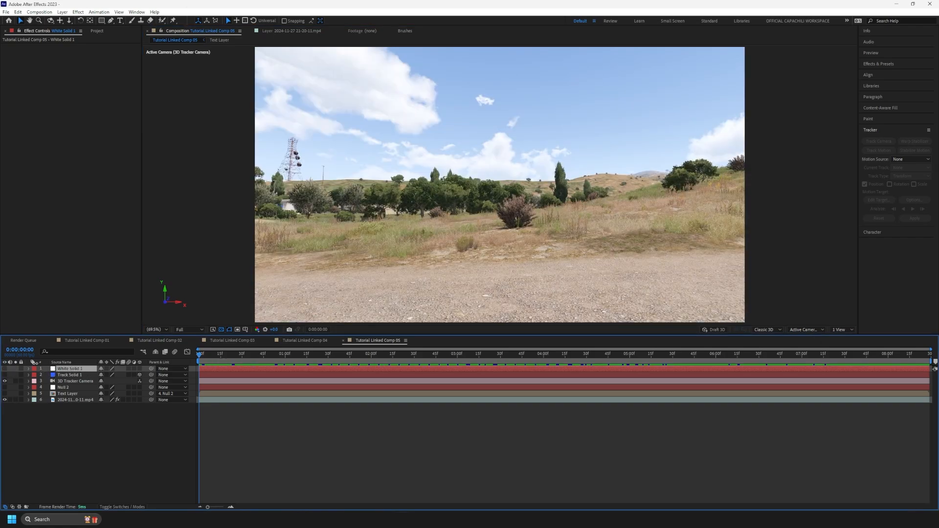
# Step: Draw a closed Pen mask on White Solid 1, tracing the treeline and hills and enclosing the ground beyond the frame
pyautogui.click(111, 21)
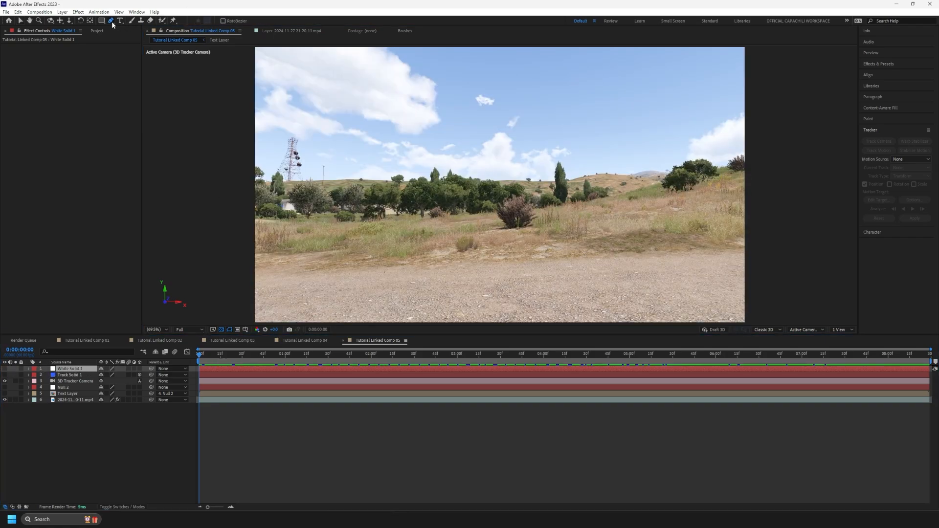
pyautogui.scroll(2, 391, 194)
pyautogui.moveTo(272, 174); pyautogui.dragTo(713, 207)
pyautogui.scroll(3, 541, 204)
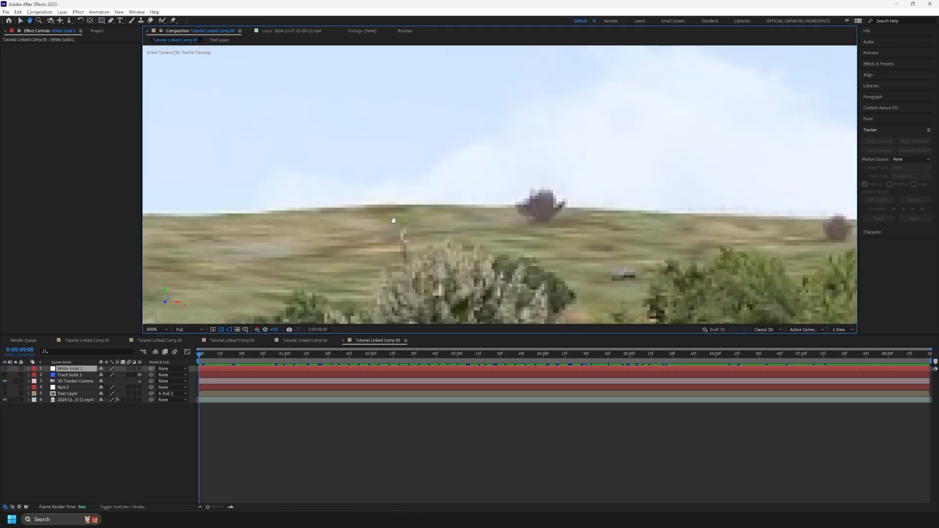
pyautogui.moveTo(277, 211); pyautogui.dragTo(288, 212)
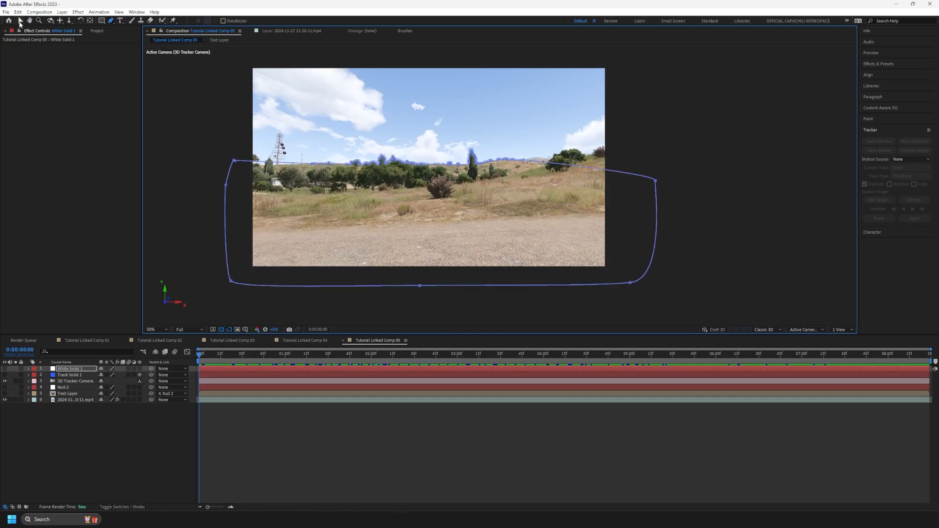
# Step: Make White Solid 1 visible, examine its masked edge along the treeline up close, and fit the whole frame in view
pyautogui.click(20, 21)
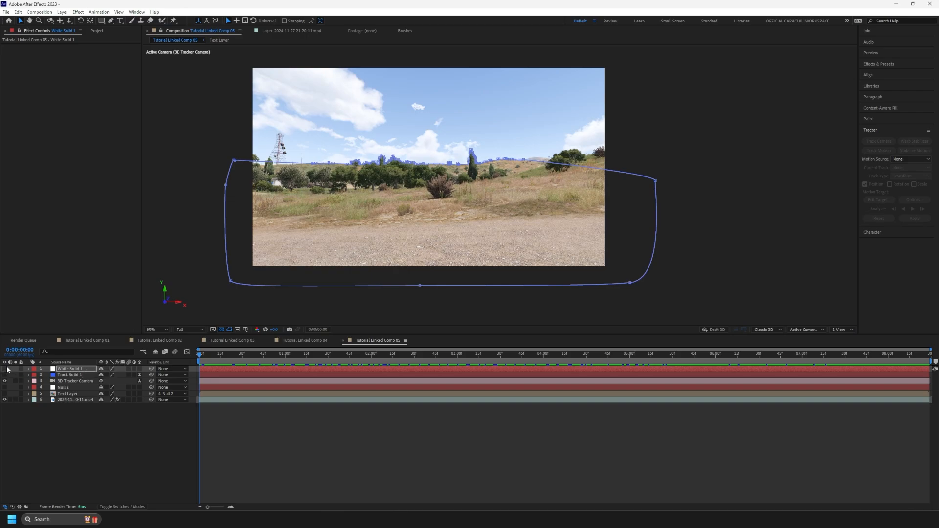
pyautogui.click(5, 368)
pyautogui.click(405, 271)
pyautogui.scroll(2, 440, 178)
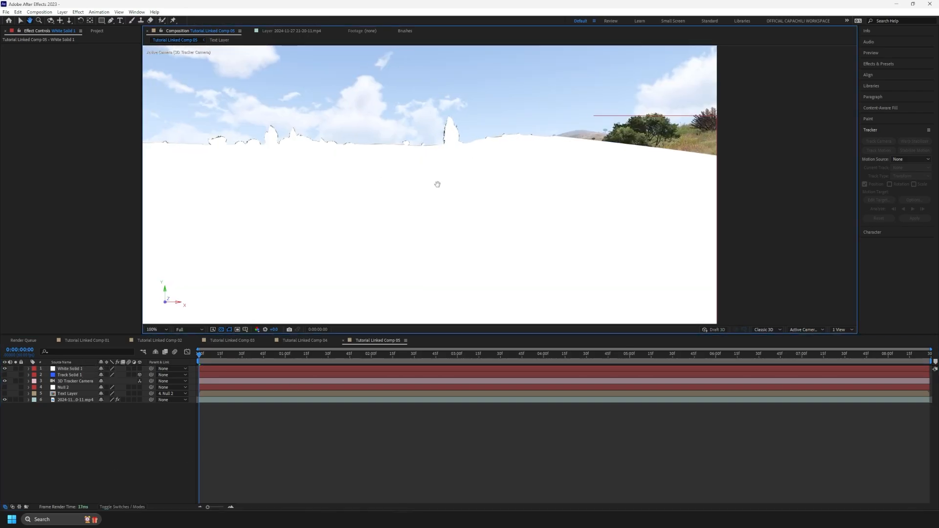
pyautogui.scroll(4, 437, 184)
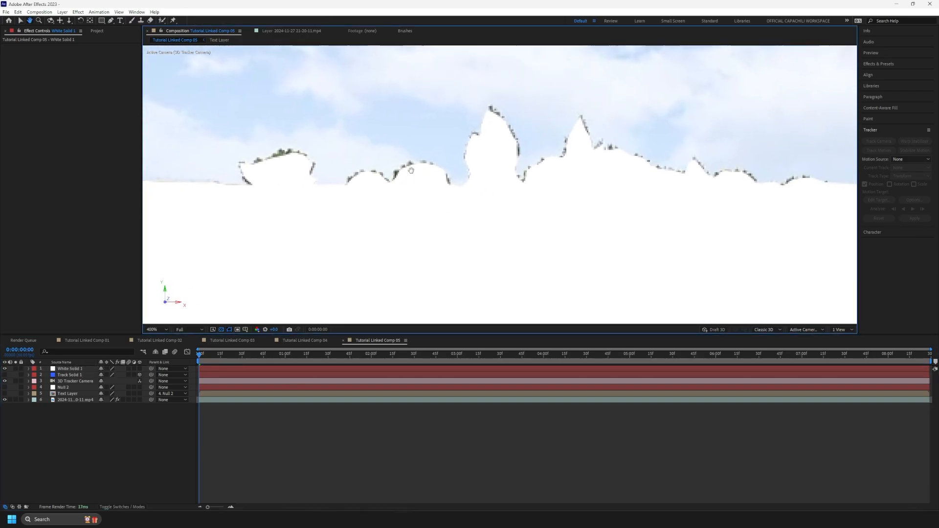
pyautogui.scroll(-5, 411, 171)
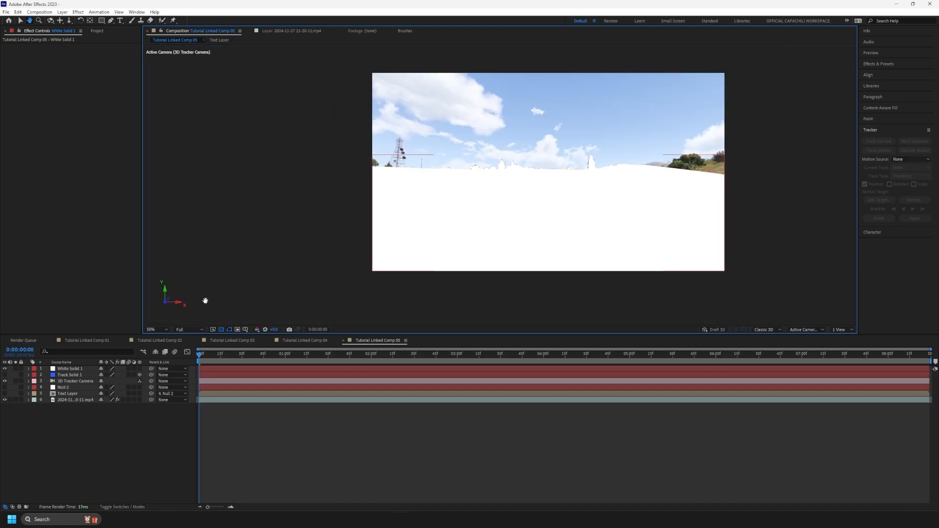
pyautogui.click(158, 329)
pyautogui.click(165, 342)
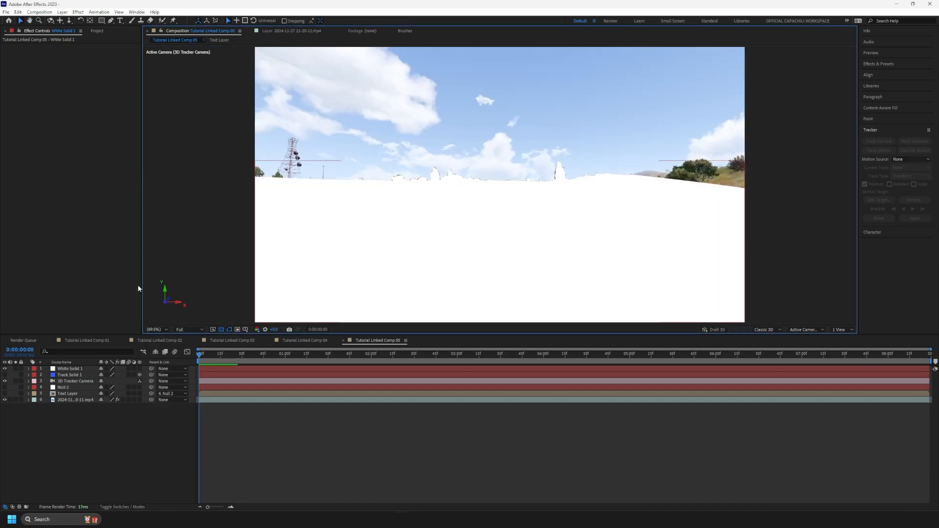
# Step: Move White Solid 1 directly below Text Layer and set it as Text Layer's track matte
pyautogui.click(74, 368)
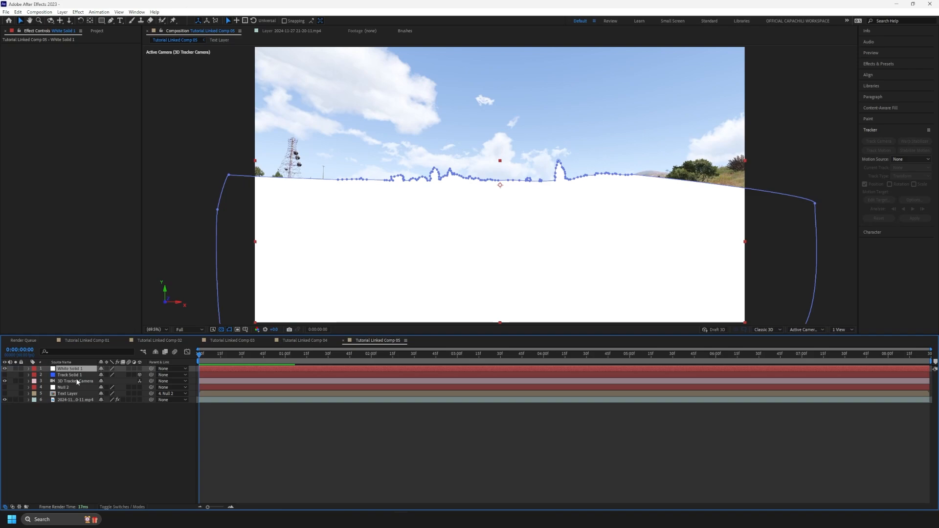
pyautogui.moveTo(79, 371); pyautogui.dragTo(74, 396)
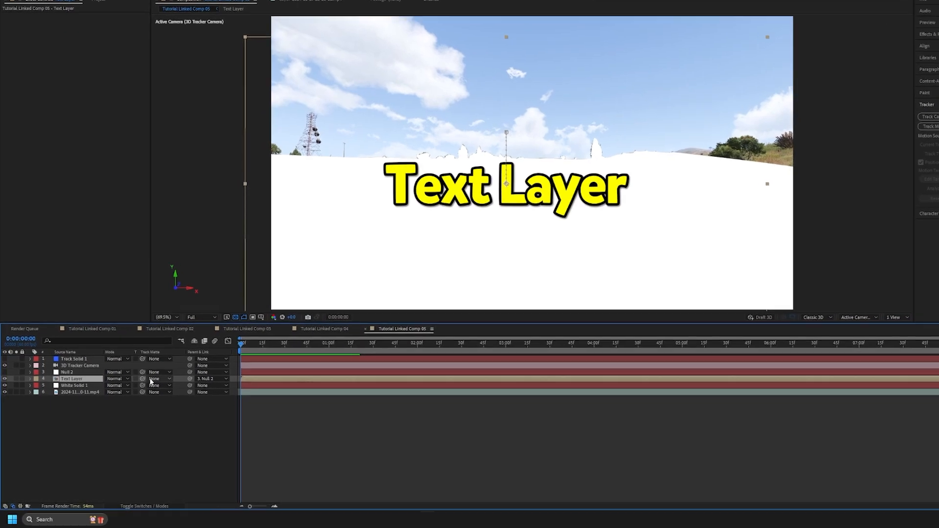
pyautogui.click(147, 387)
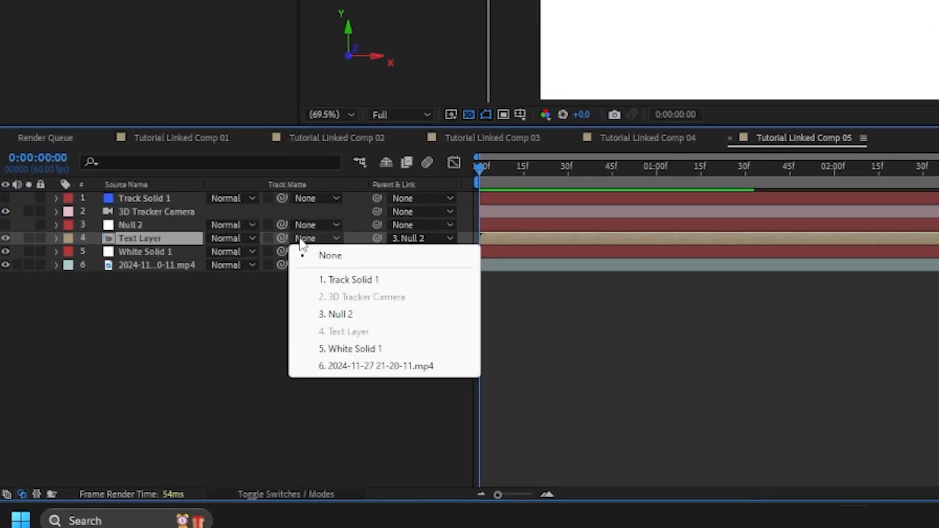
pyautogui.click(354, 348)
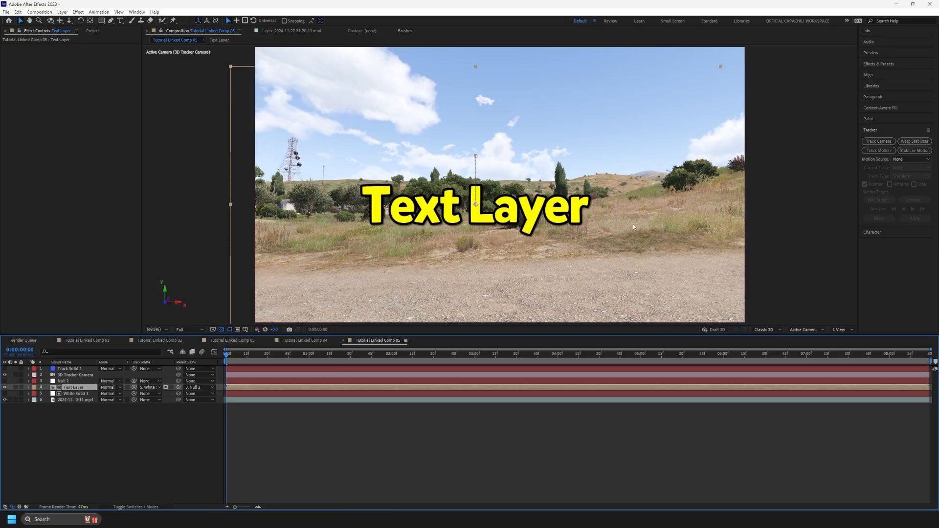
# Step: Invert Text Layer's track matte and scrub through the title's rise to check it
pyautogui.moveTo(227, 356); pyautogui.dragTo(276, 360)
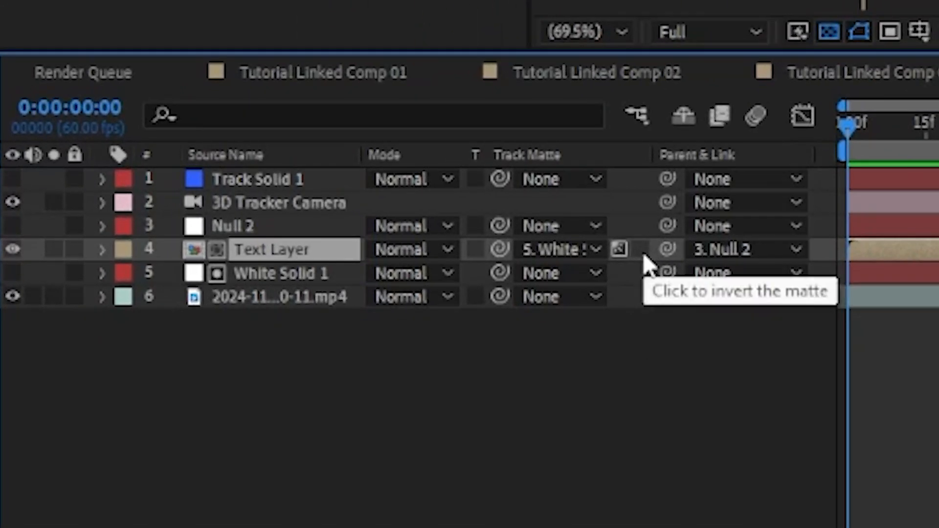
pyautogui.click(171, 388)
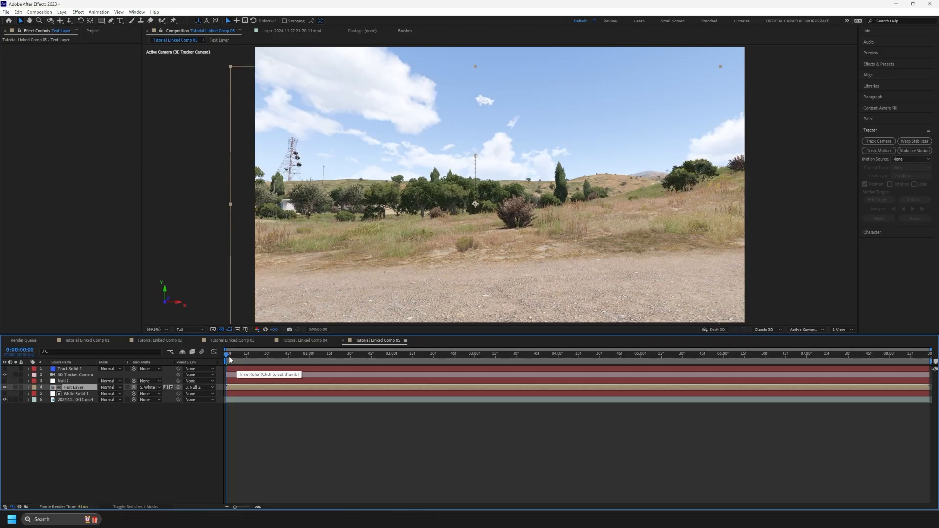
pyautogui.moveTo(228, 356)
pyautogui.mouseDown()
pyautogui.moveTo(373, 356)
pyautogui.moveTo(302, 350)
pyautogui.moveTo(225, 364)
pyautogui.mouseUp()
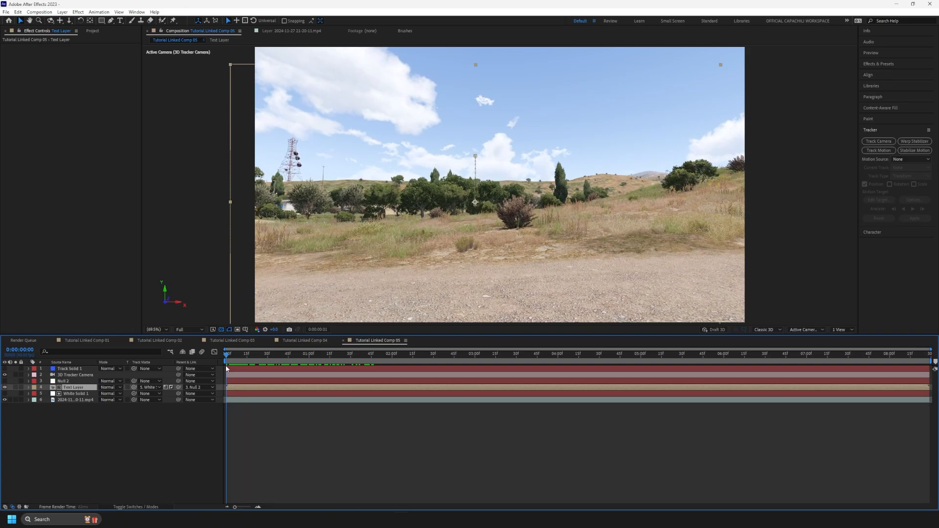
# Step: Try parenting White Solid 1 to Null 2 without making it 3D, and scrub through the title's rise
pyautogui.click(73, 393)
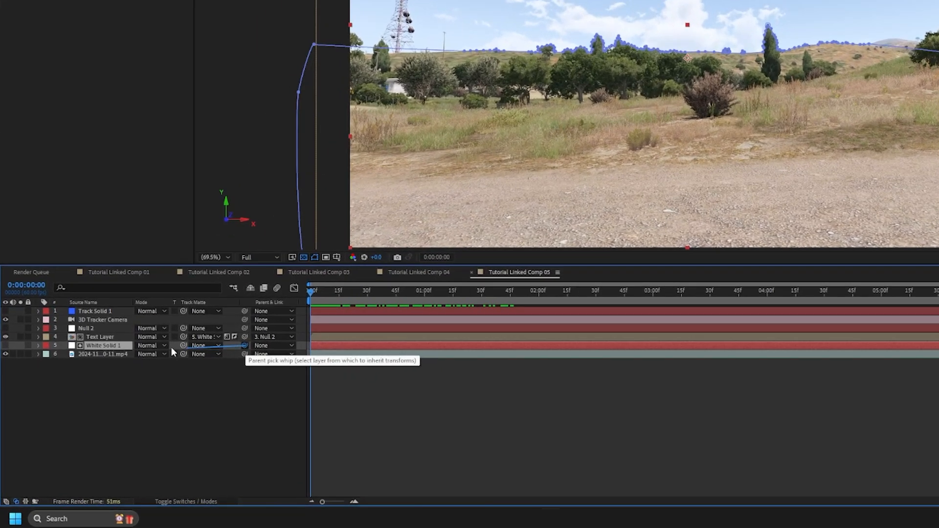
pyautogui.moveTo(178, 395); pyautogui.dragTo(72, 381)
pyautogui.moveTo(479, 168); pyautogui.dragTo(575, 171)
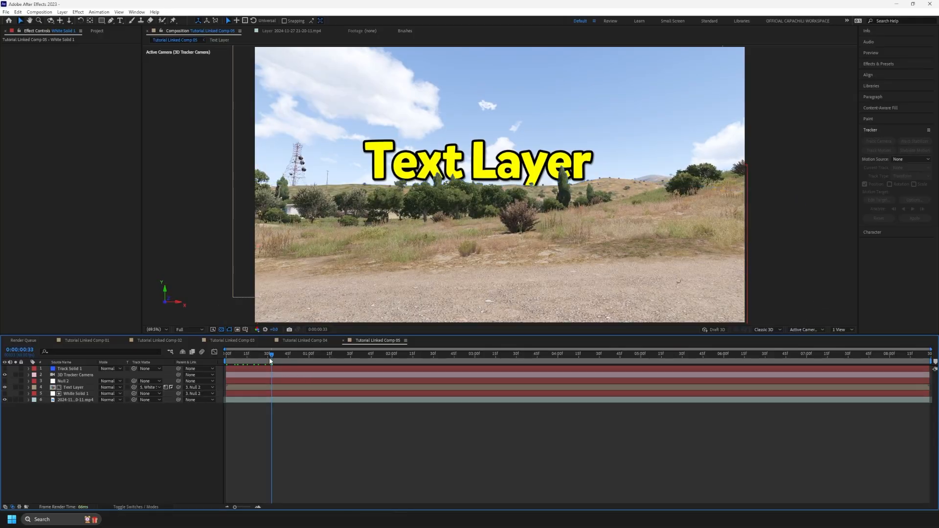
pyautogui.moveTo(269, 357); pyautogui.dragTo(356, 359)
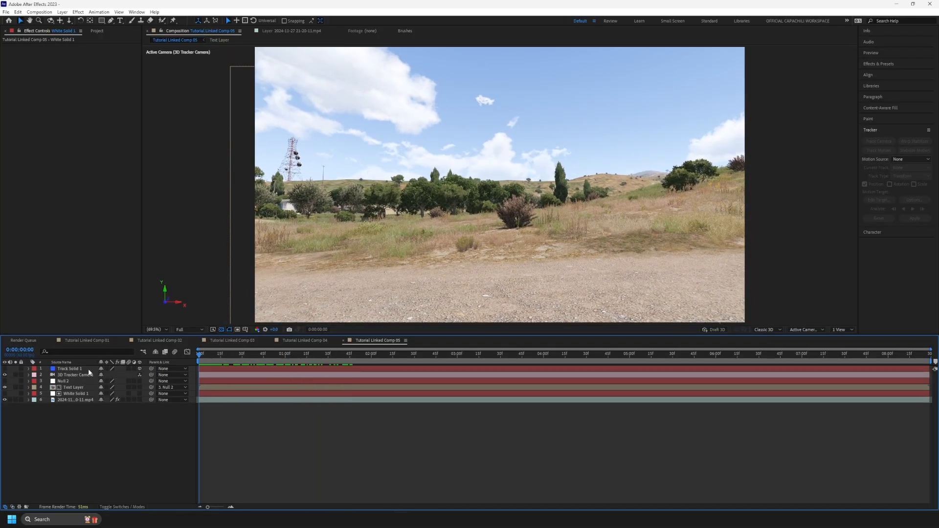
# Step: Make White Solid 1 a 3D layer, parent it to Null 2, and preview the composition
pyautogui.click(140, 394)
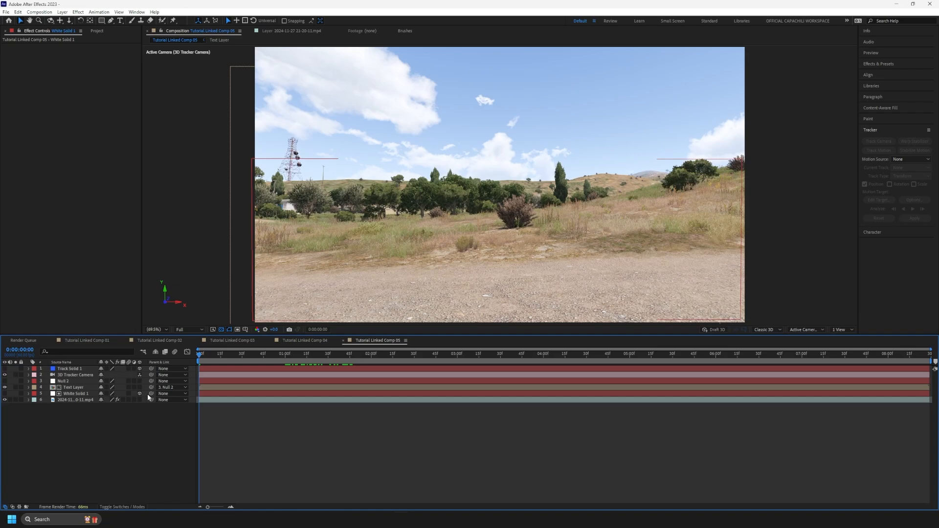
pyautogui.moveTo(151, 393); pyautogui.dragTo(63, 381)
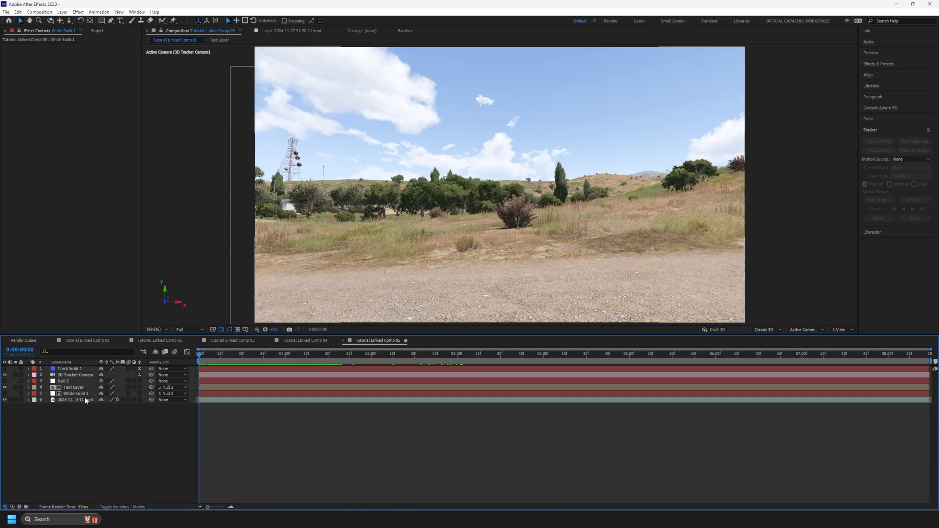
pyautogui.press('F4')
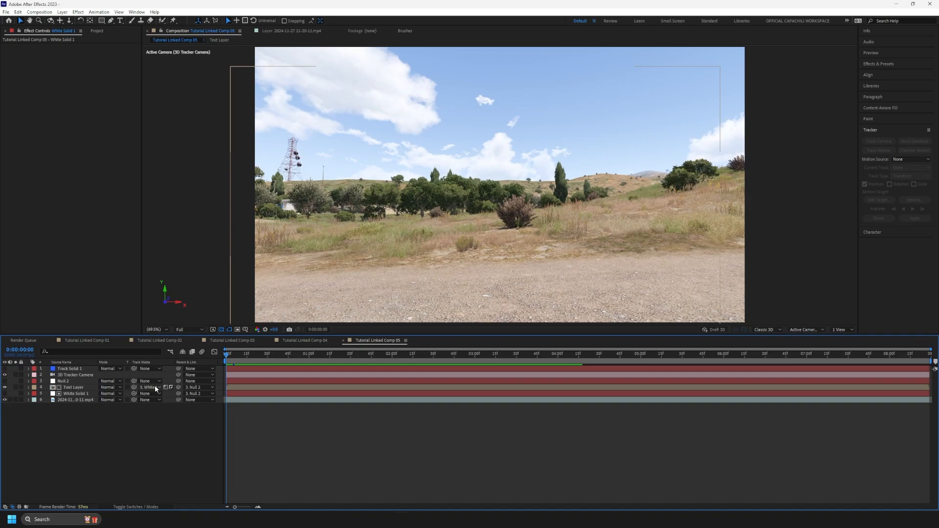
pyautogui.press('space')
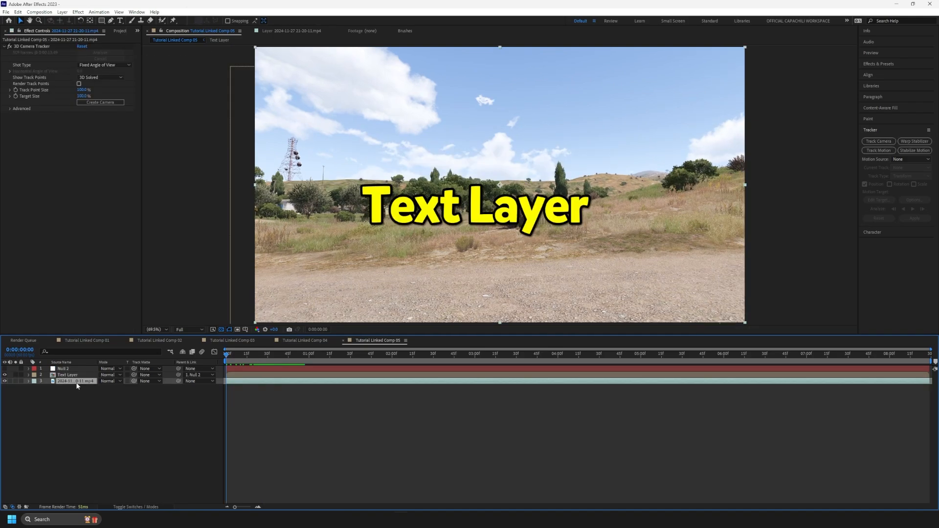
# Step: Duplicate the footage layer, place the copy at the top of the layer stack, and remove its effects
pyautogui.click(71, 381)
pyautogui.keyDown('ctrl'); pyautogui.click(75, 370); pyautogui.keyUp('ctrl')
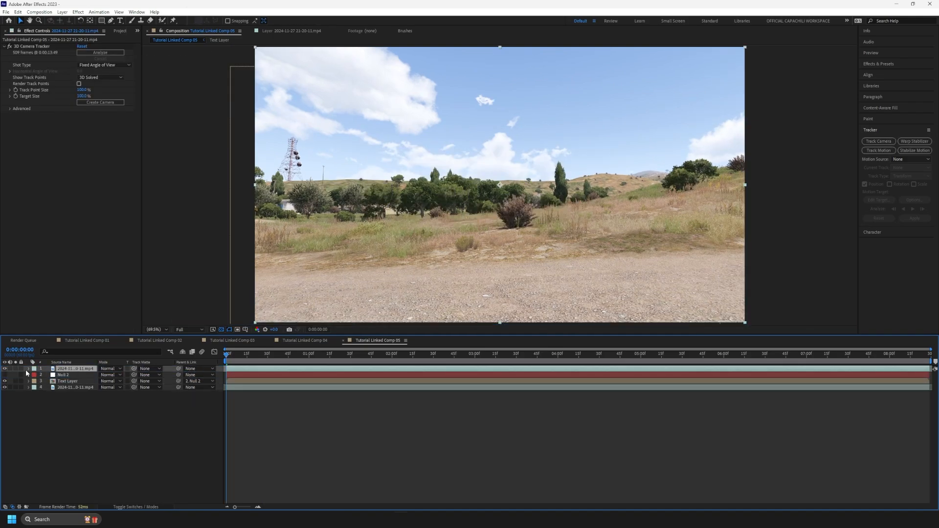
pyautogui.hotkey('ctrl', 'shift', 'e')
# Step: Apply the Tint color correction effect to the top footage copy
pyautogui.click(889, 65)
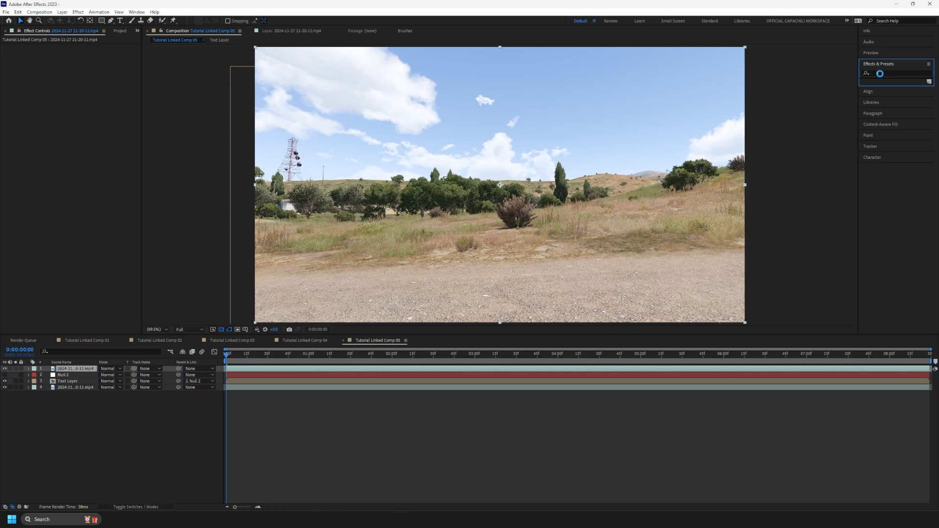
pyautogui.rightClick(497, 376)
pyautogui.moveTo(537, 256)
pyautogui.moveTo(673, 331)
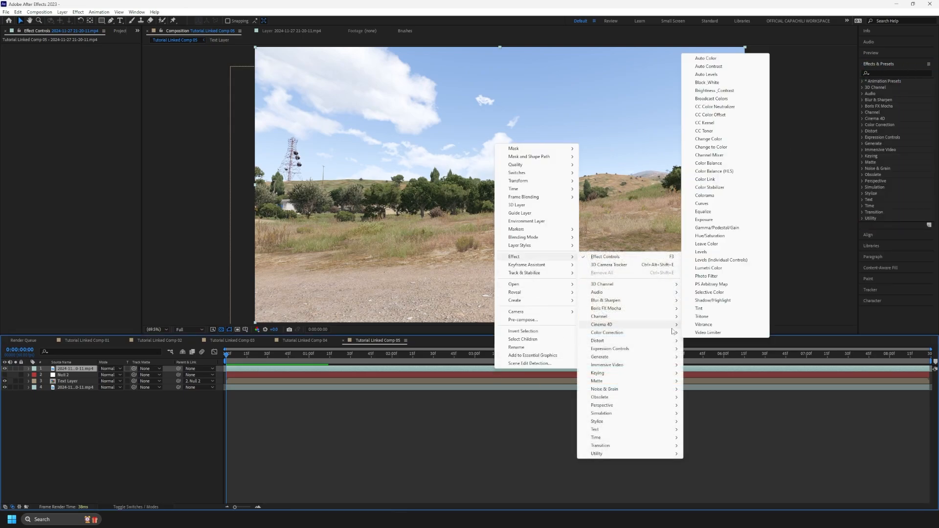
pyautogui.click(699, 308)
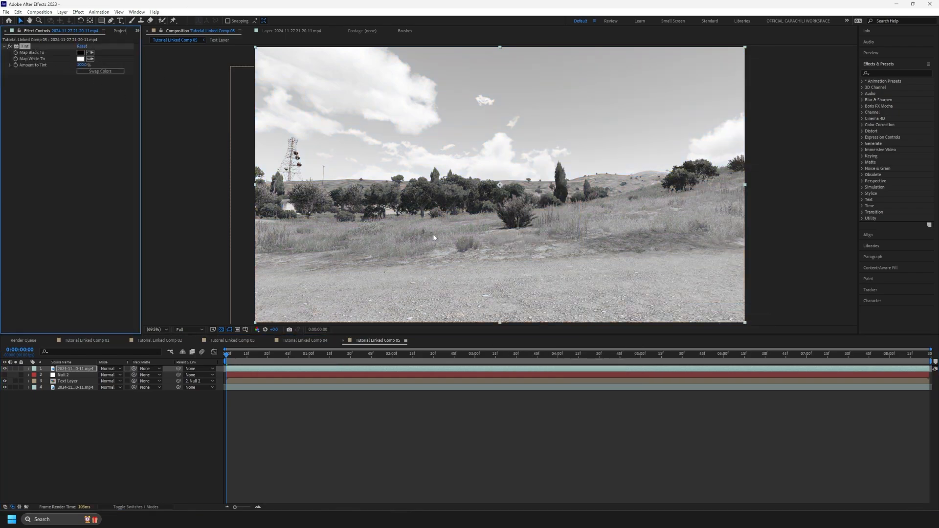
# Step: Apply the Curves effect to the top footage copy and steepen its RGB curve to a near-vertical black-and-white threshold
pyautogui.click(882, 71)
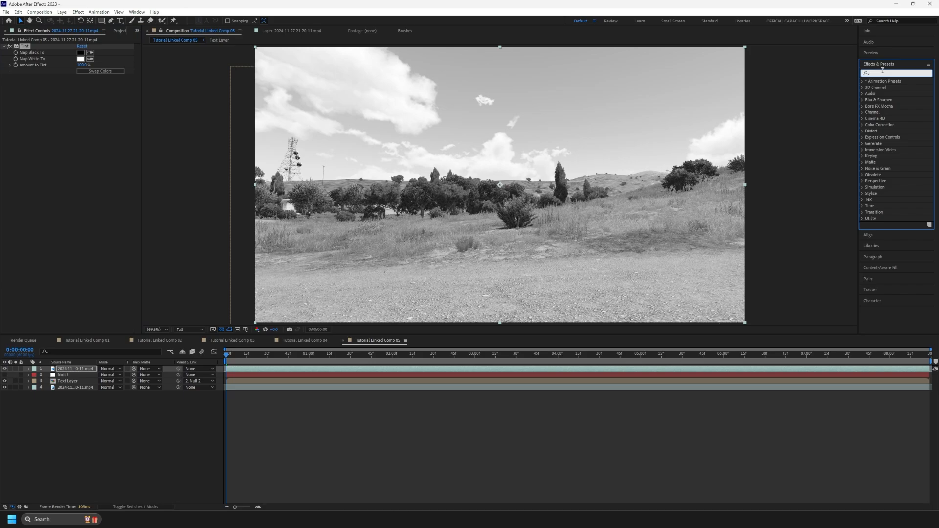
pyautogui.write('curbv')
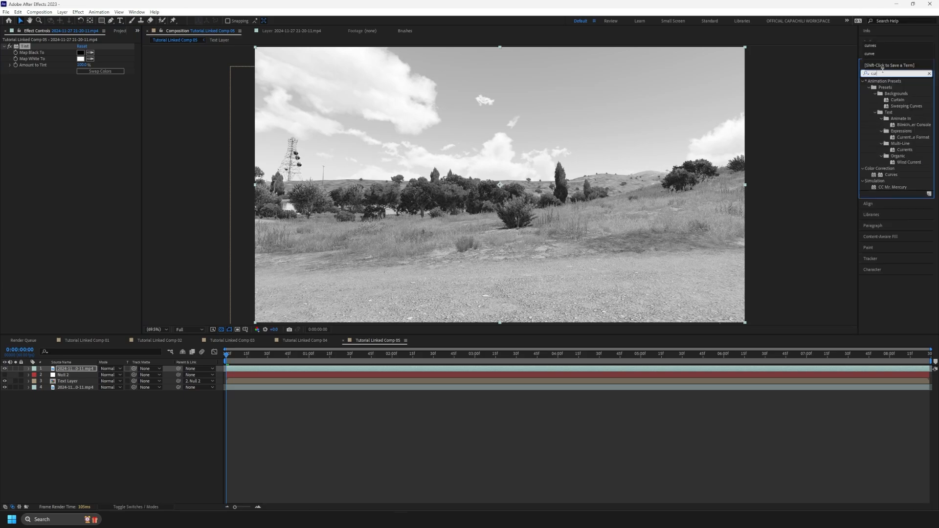
pyautogui.press('BackSpace')
pyautogui.press('BackSpace')
pyautogui.write('ves')
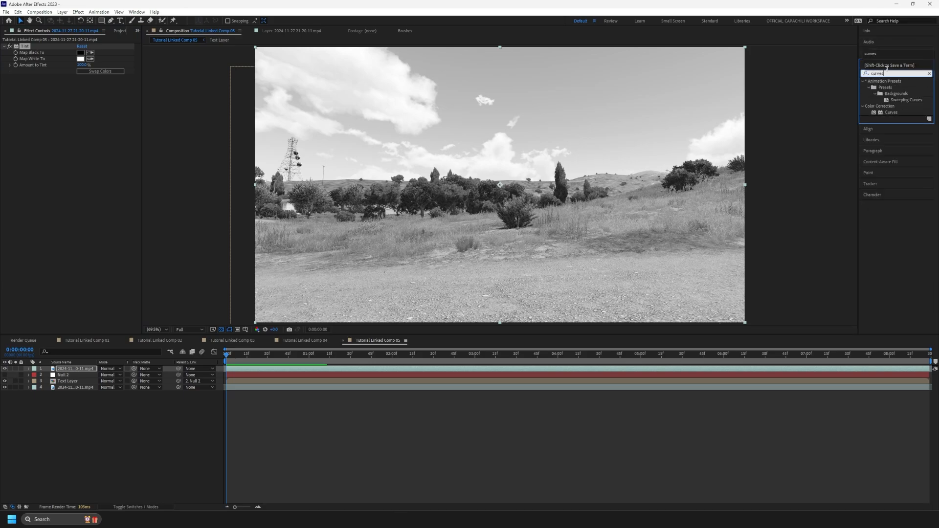
pyautogui.moveTo(891, 112); pyautogui.dragTo(692, 370)
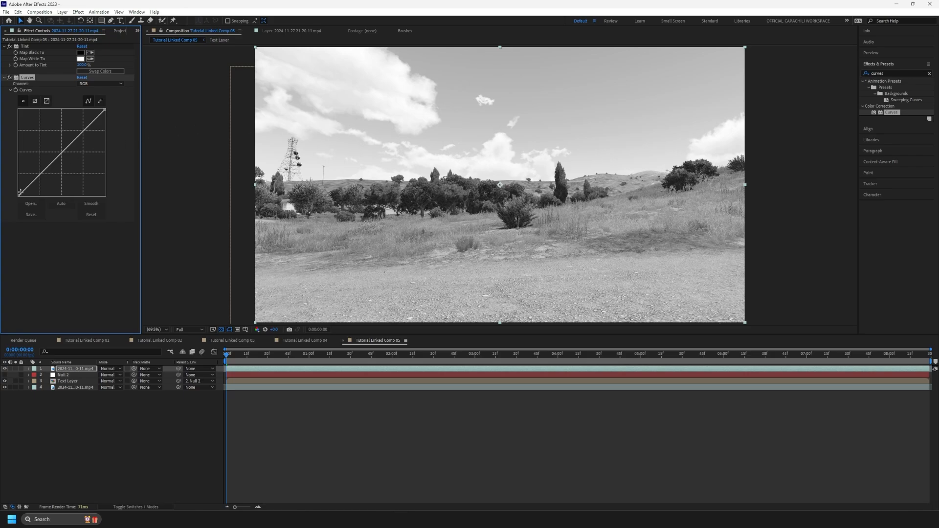
pyautogui.moveTo(21, 191); pyautogui.dragTo(83, 218)
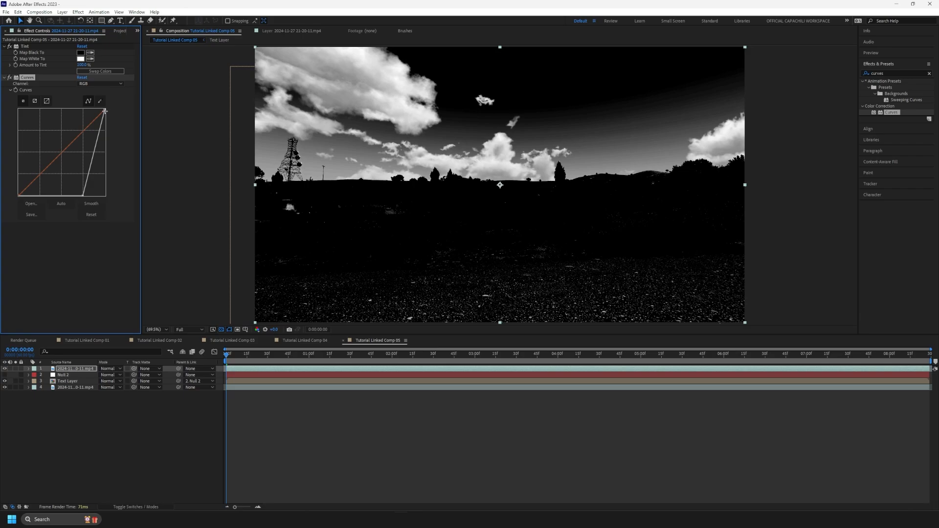
pyautogui.moveTo(104, 111); pyautogui.dragTo(84, 106)
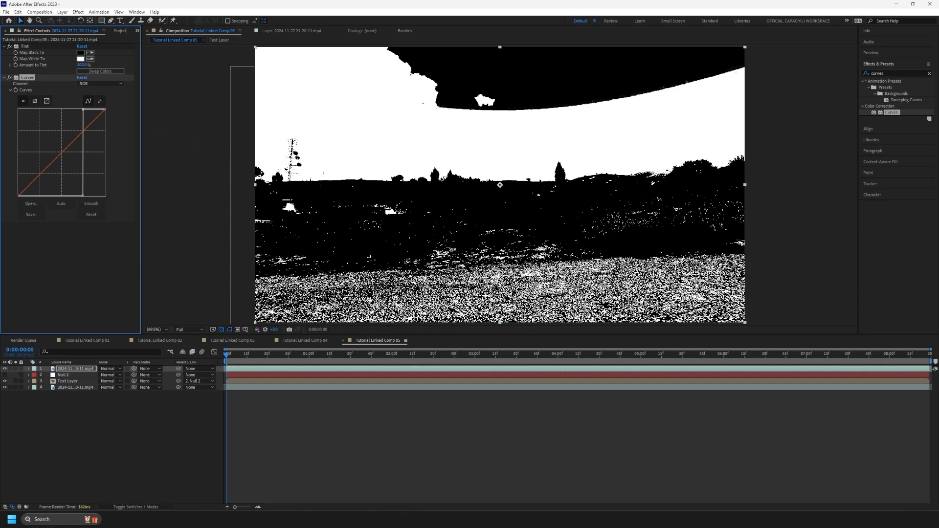
# Step: Use the top footage copy as a luma track matte for Text Layer and scrub through the title's rise
pyautogui.click(125, 382)
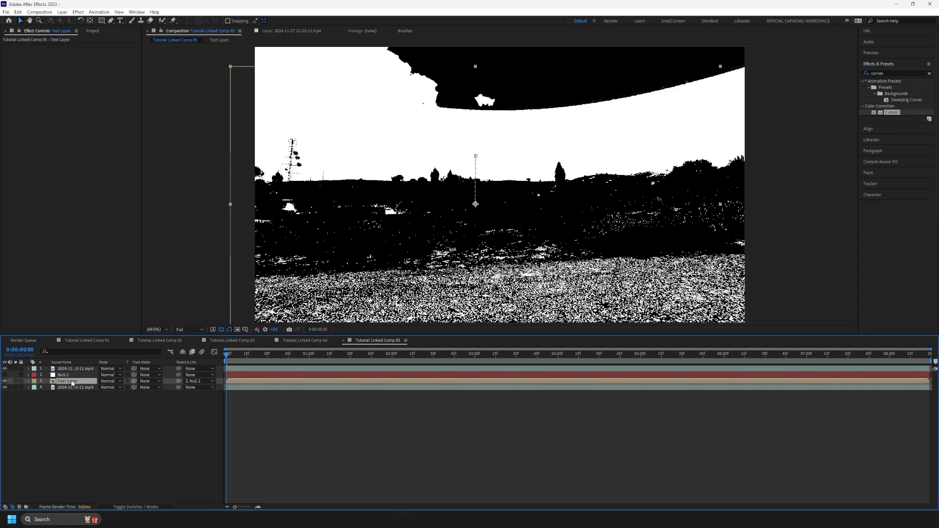
pyautogui.click(142, 382)
pyautogui.click(168, 398)
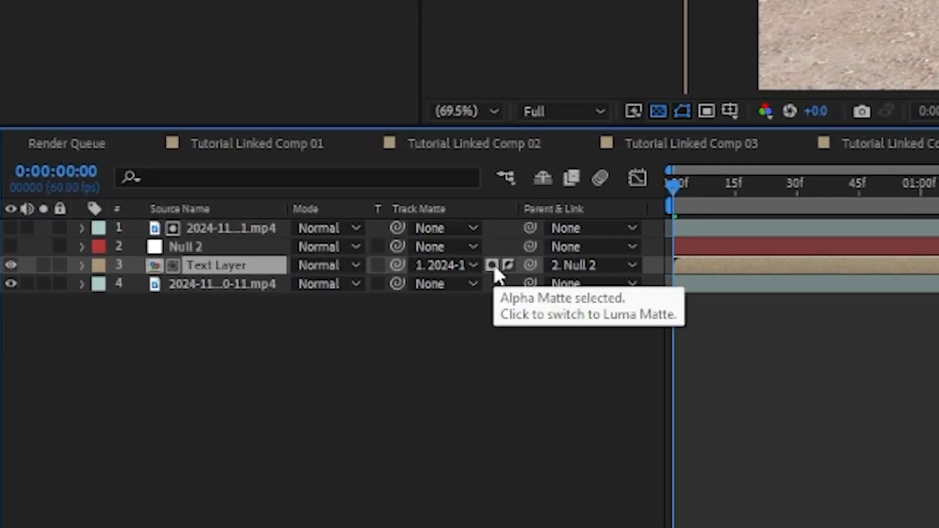
pyautogui.click(370, 308)
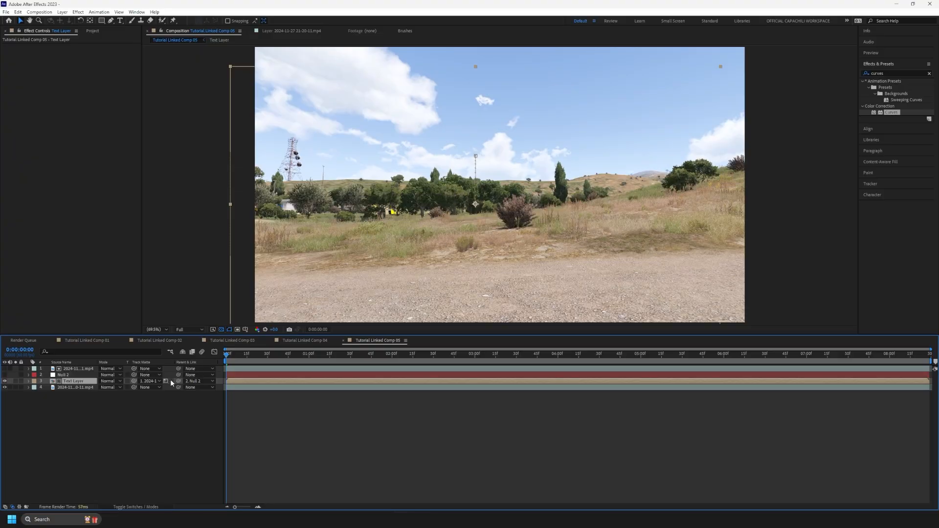
pyautogui.moveTo(227, 353); pyautogui.dragTo(302, 359)
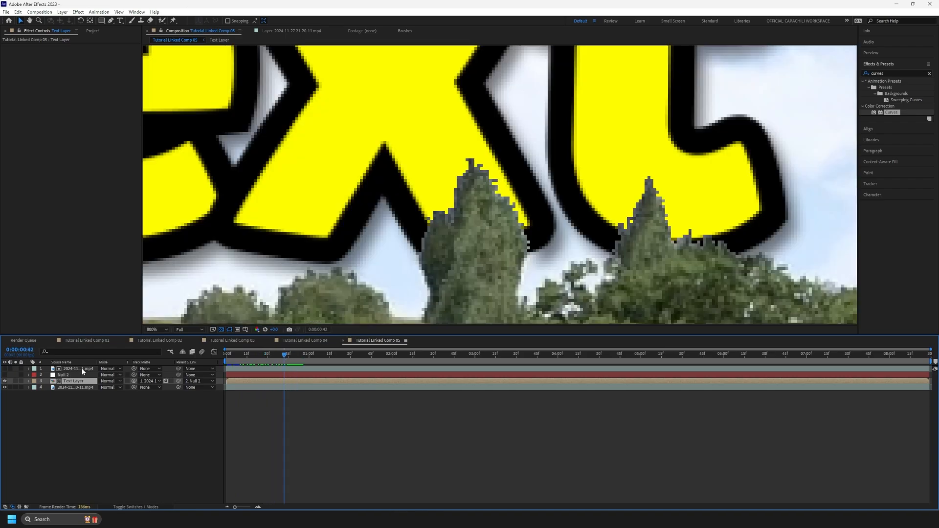
# Step: Try a gentler slope on the footage matte's Curves effect, then restore the near-vertical slope
pyautogui.rightClick(82, 368)
pyautogui.click(897, 73)
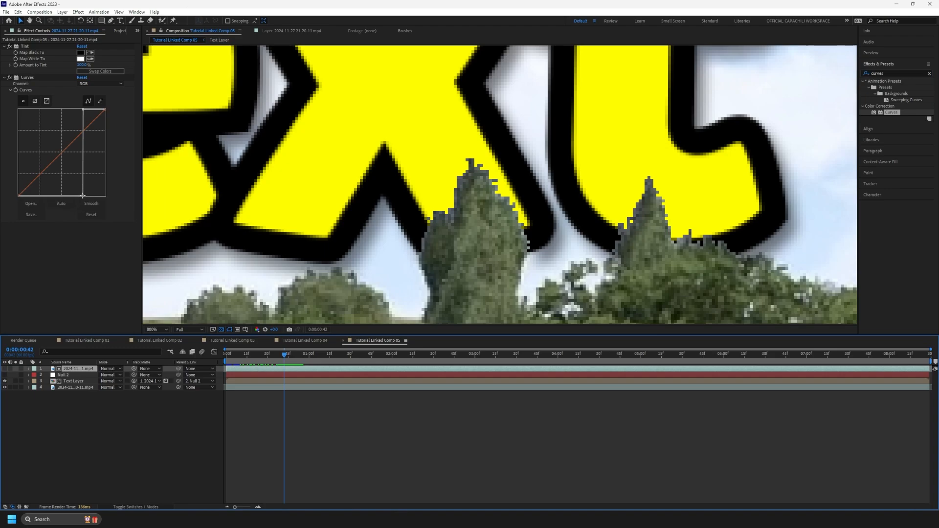
pyautogui.moveTo(83, 195)
pyautogui.mouseDown()
pyautogui.moveTo(55, 195)
pyautogui.moveTo(83, 196)
pyautogui.mouseUp()
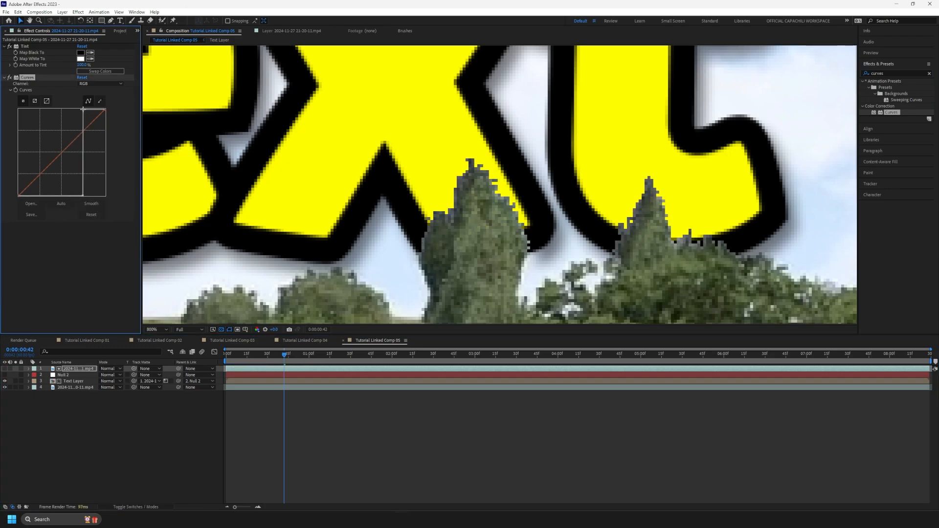
pyautogui.moveTo(83, 110); pyautogui.dragTo(103, 110)
pyautogui.scroll(-2, 224, 156)
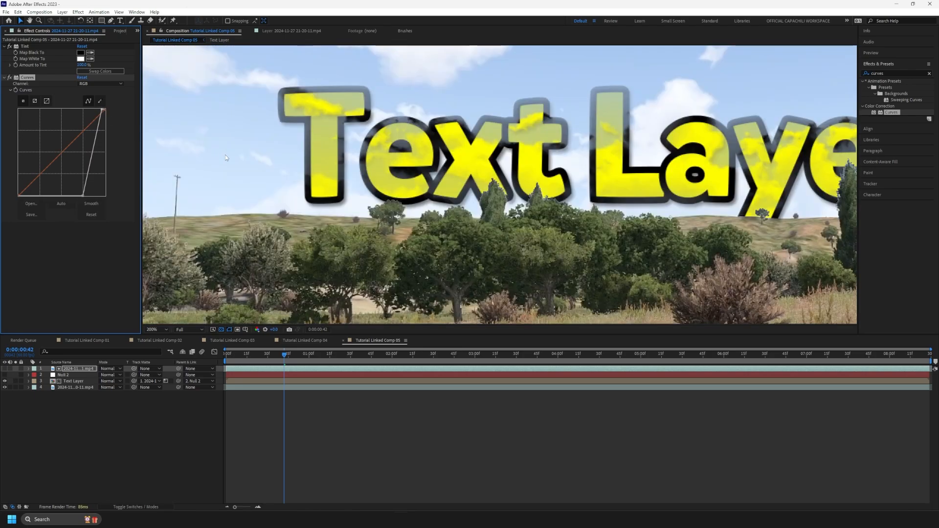
pyautogui.press(',')
pyautogui.moveTo(104, 109); pyautogui.dragTo(77, 110)
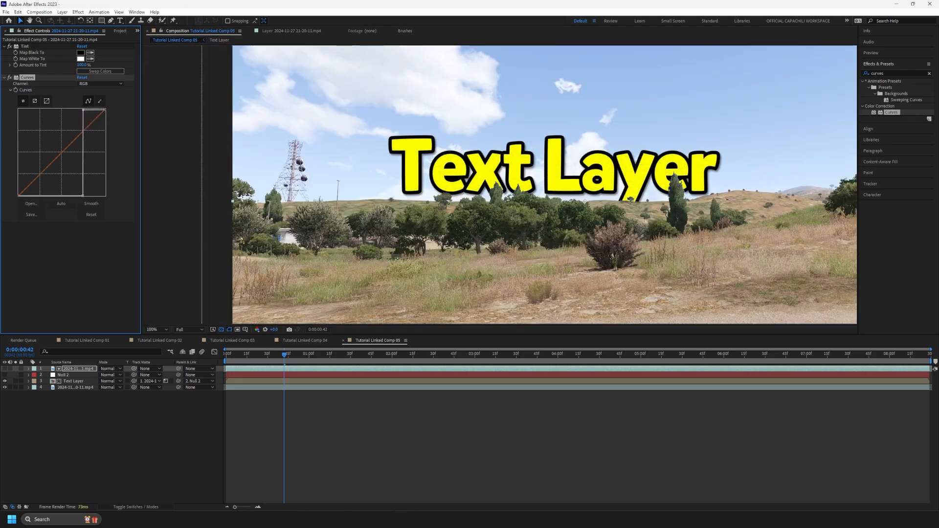
# Step: Try a Fast Box Blur effect on the footage matte layer
pyautogui.rightClick(81, 145)
pyautogui.moveTo(107, 263)
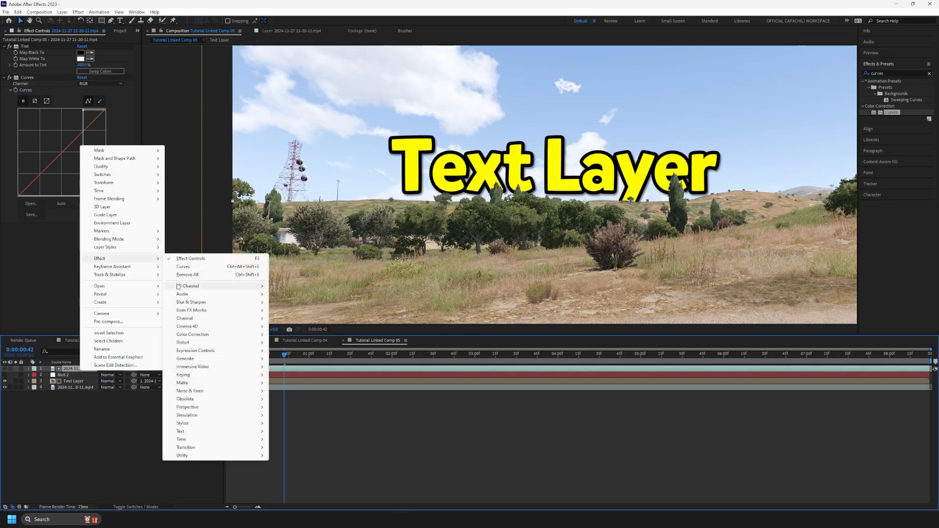
pyautogui.moveTo(187, 303)
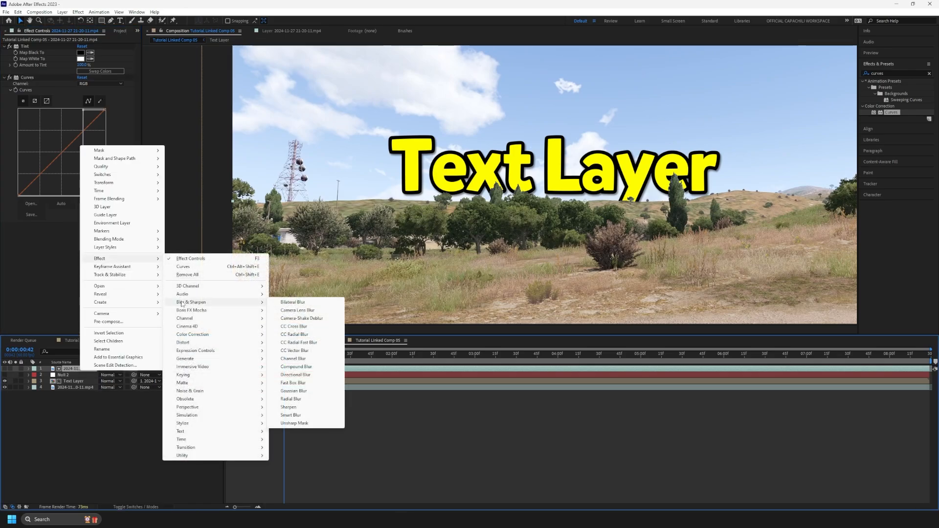
pyautogui.rightClick(81, 369)
pyautogui.moveTo(112, 258)
pyautogui.moveTo(210, 301)
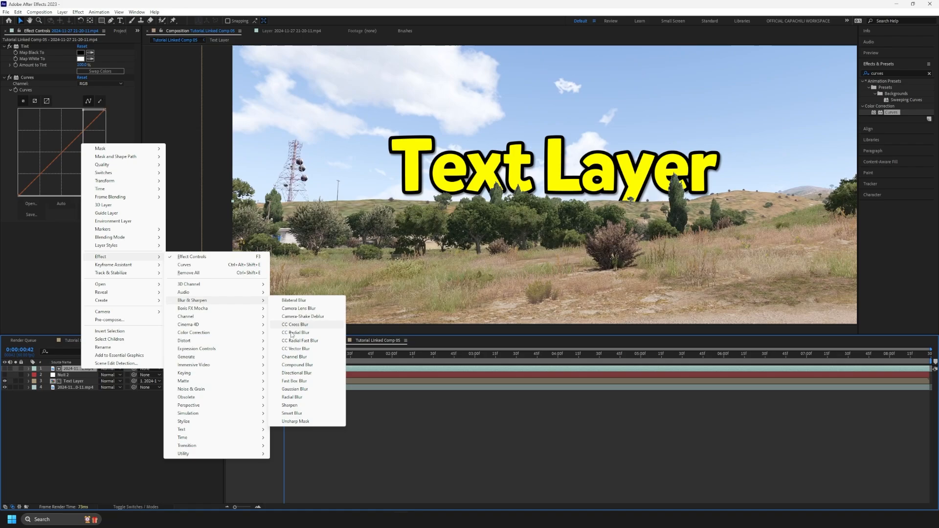
pyautogui.click(296, 381)
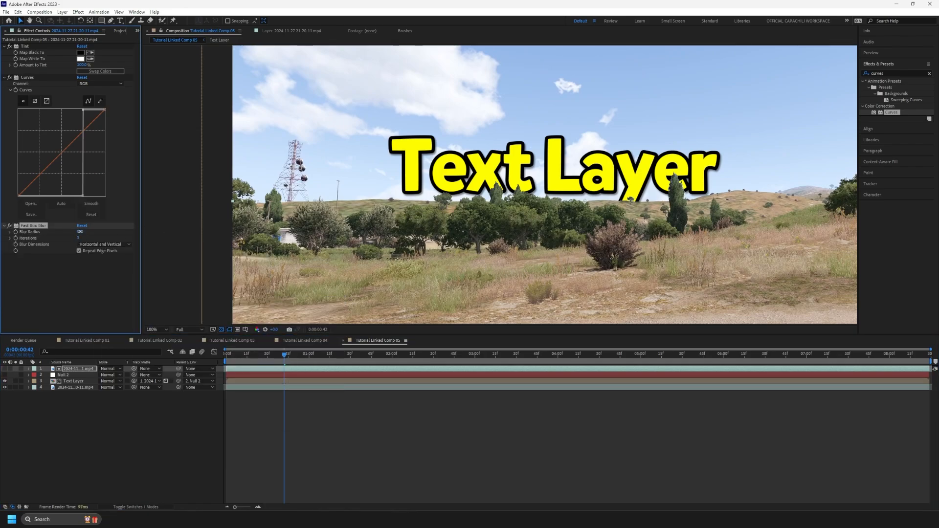
# Step: Try a small blur radius on the footage matte and inspect the tree edges against the title
pyautogui.click(79, 232)
pyautogui.scroll(5, 503, 185)
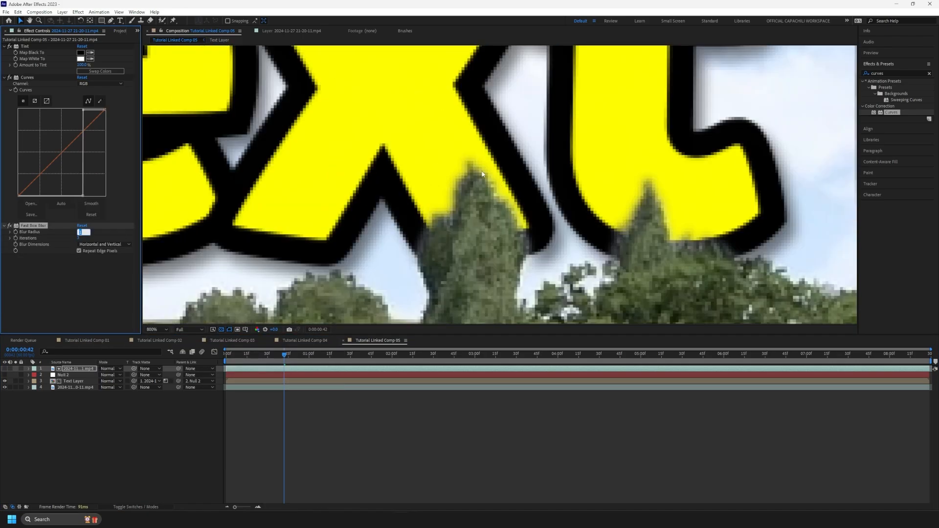
pyautogui.scroll(-6, 543, 214)
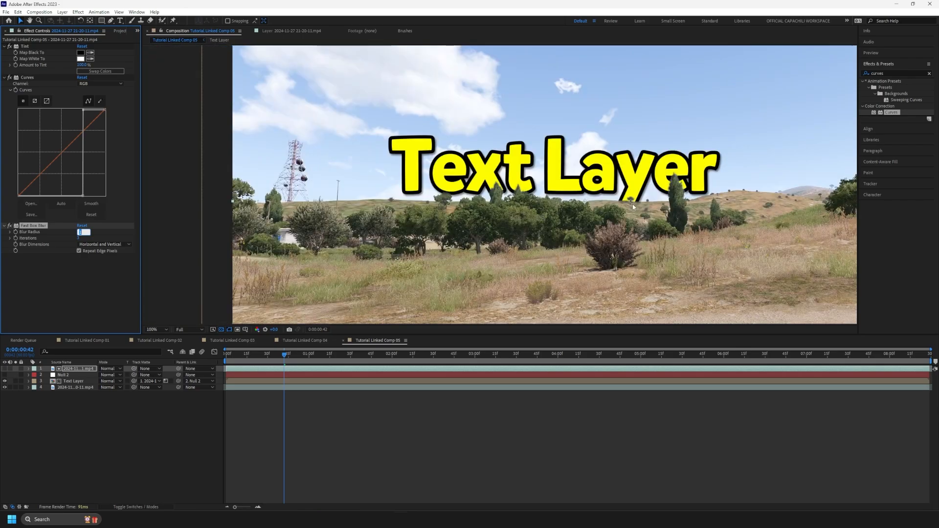
pyautogui.scroll(6, 493, 189)
pyautogui.scroll(1, 493, 189)
pyautogui.scroll(-2, 431, 206)
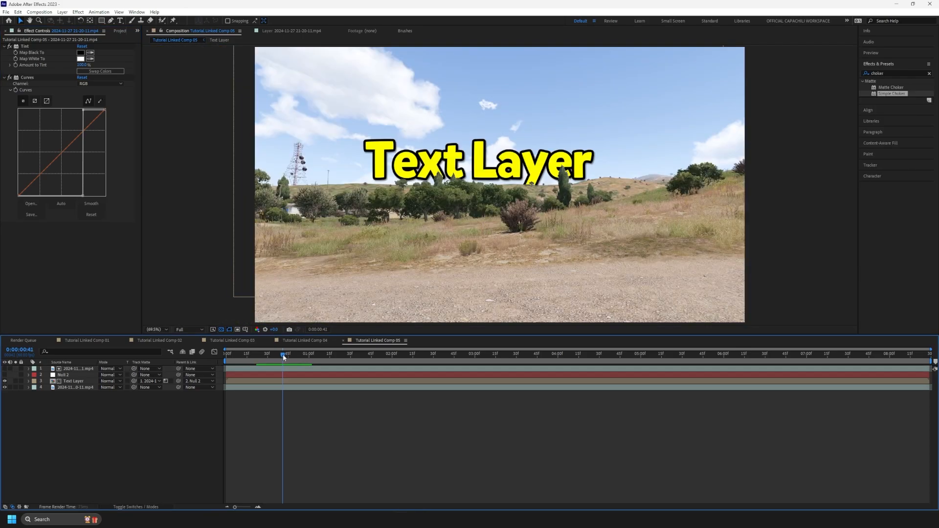
# Step: Scrub back to the start and inspect the gaps between the trees for title pieces showing through
pyautogui.moveTo(282, 354); pyautogui.dragTo(229, 355)
pyautogui.scroll(5, 407, 189)
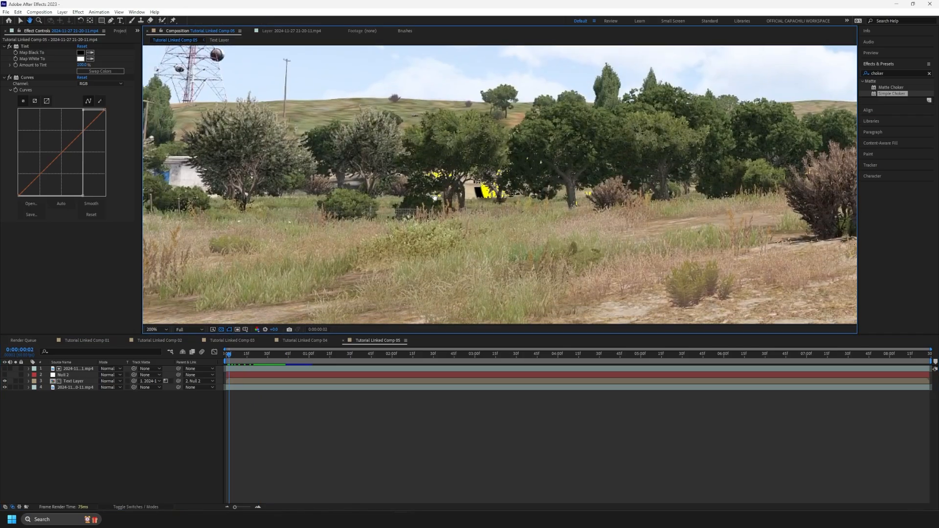
pyautogui.scroll(2, 434, 198)
pyautogui.moveTo(500, 195); pyautogui.dragTo(494, 205)
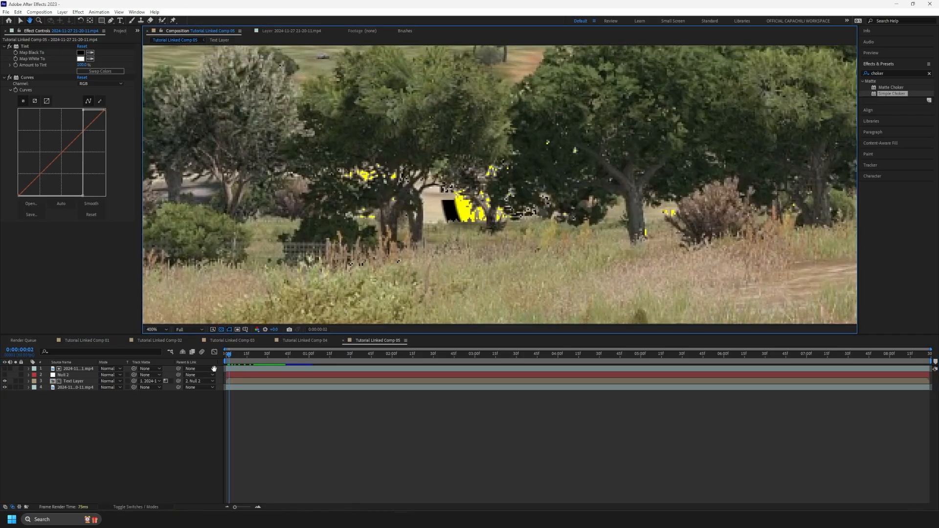
pyautogui.moveTo(232, 355); pyautogui.dragTo(160, 333)
pyautogui.click(159, 330)
pyautogui.click(168, 345)
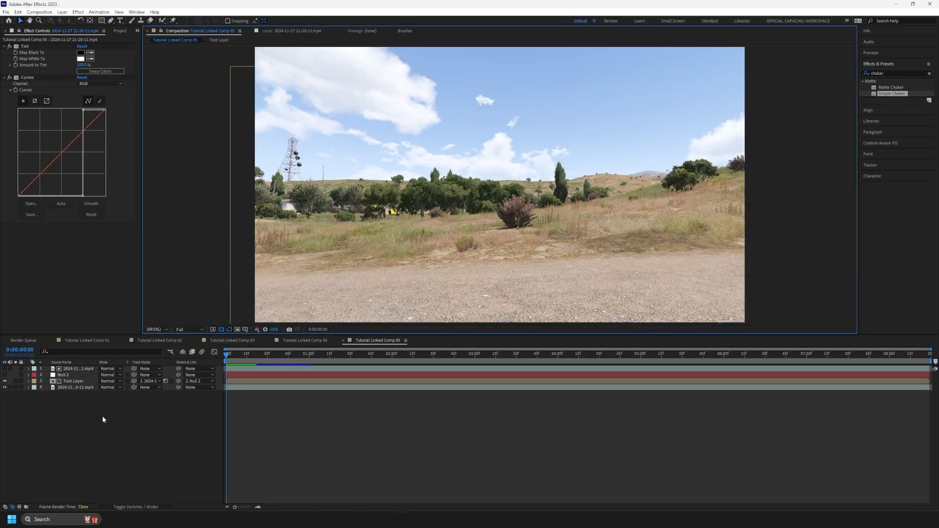
# Step: Duplicate the original footage layer to the top of the stack and mask it with a rectangle covering everything below the treeline
pyautogui.click(101, 416)
pyautogui.click(73, 388)
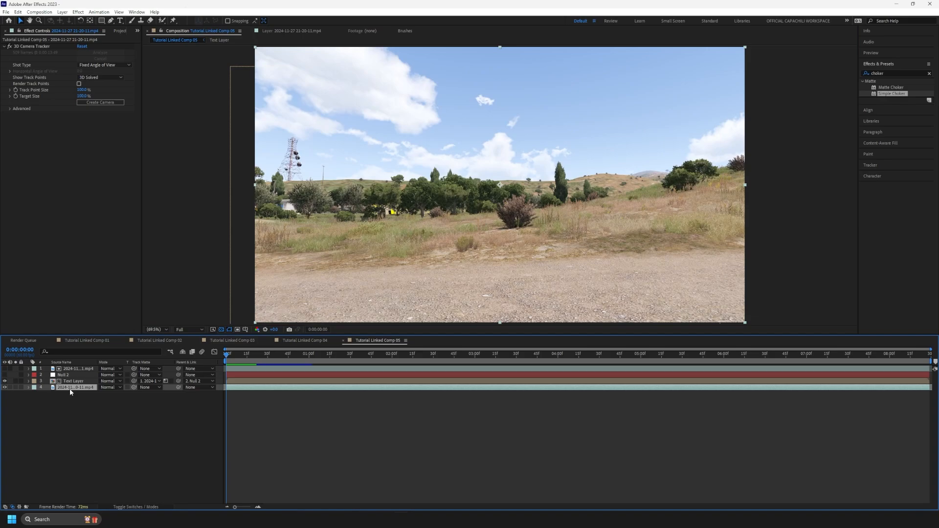
pyautogui.hotkey('ctrl', 'd')
pyautogui.hotkey('ctrl', ']')
pyautogui.hotkey('ctrl', ']')
pyautogui.hotkey('ctrl', ']')
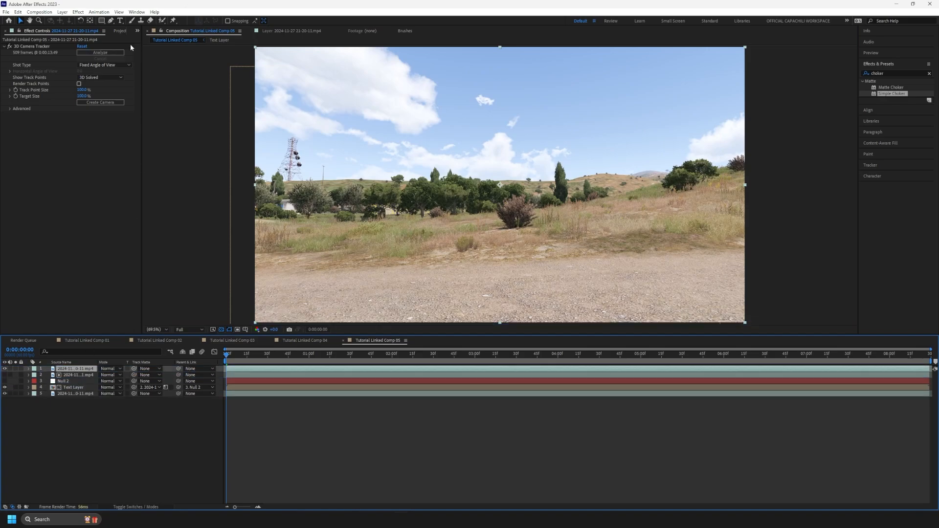
pyautogui.click(101, 21)
pyautogui.moveTo(244, 188); pyautogui.dragTo(768, 349)
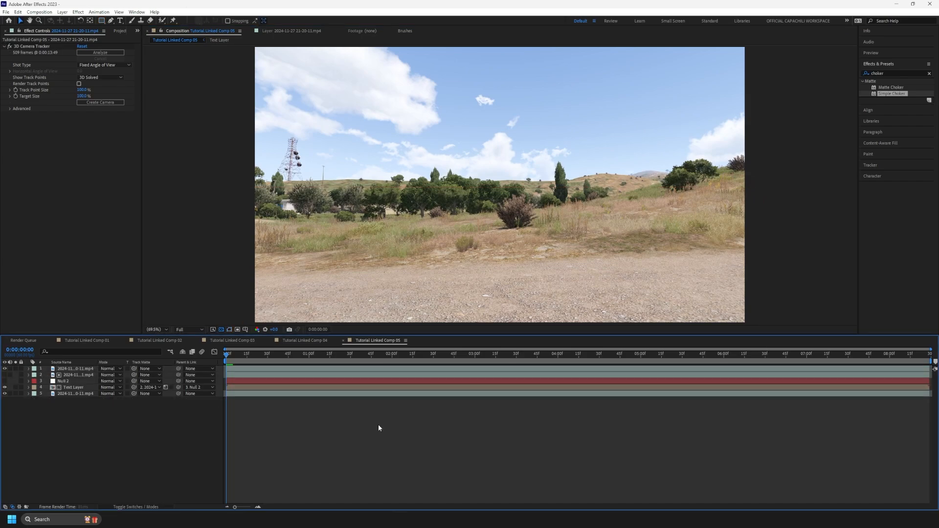
# Step: Preview the title's rise, inspect the matte edges around the treetops, and fit the composition to the viewer
pyautogui.press('space')
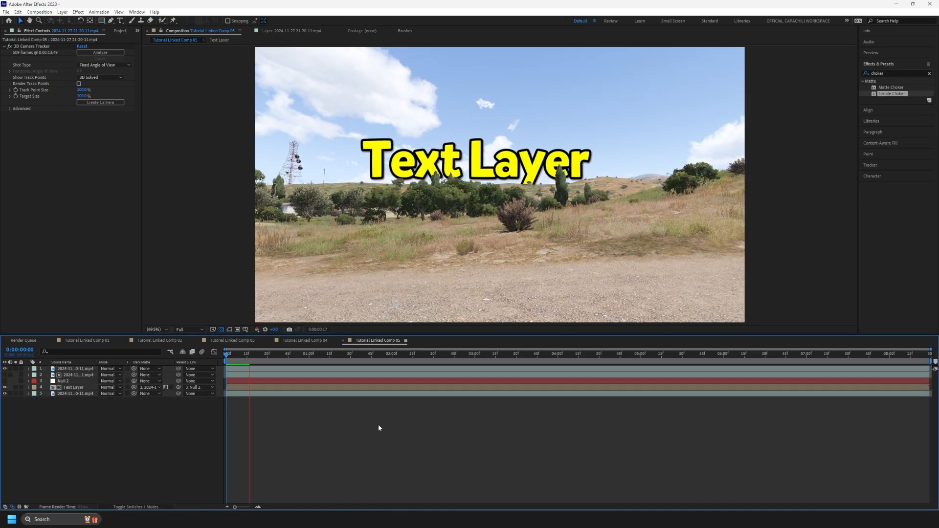
pyautogui.scroll(3, 450, 181)
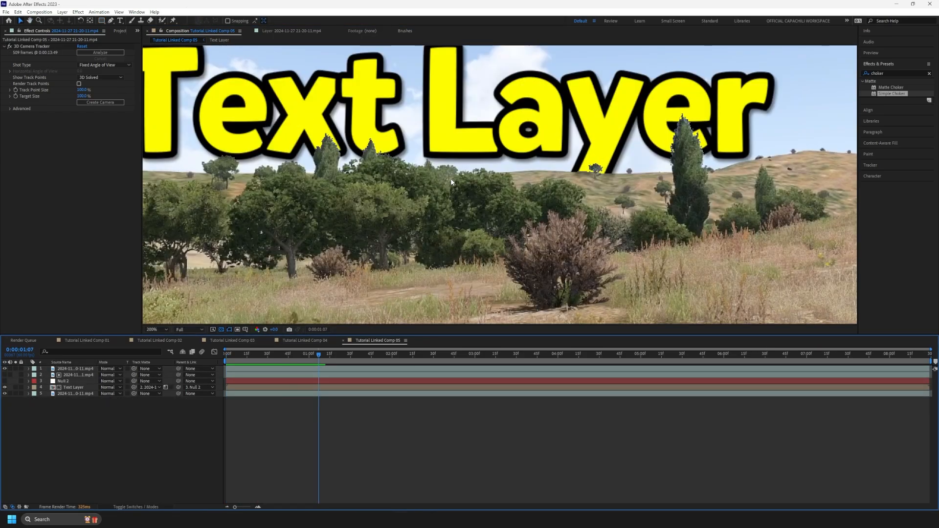
pyautogui.scroll(4, 373, 136)
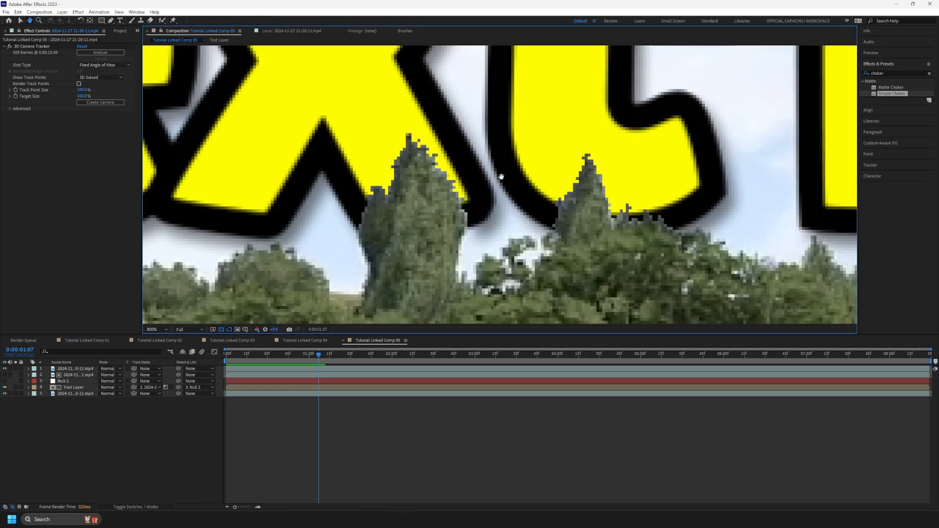
pyautogui.moveTo(580, 167); pyautogui.dragTo(561, 179)
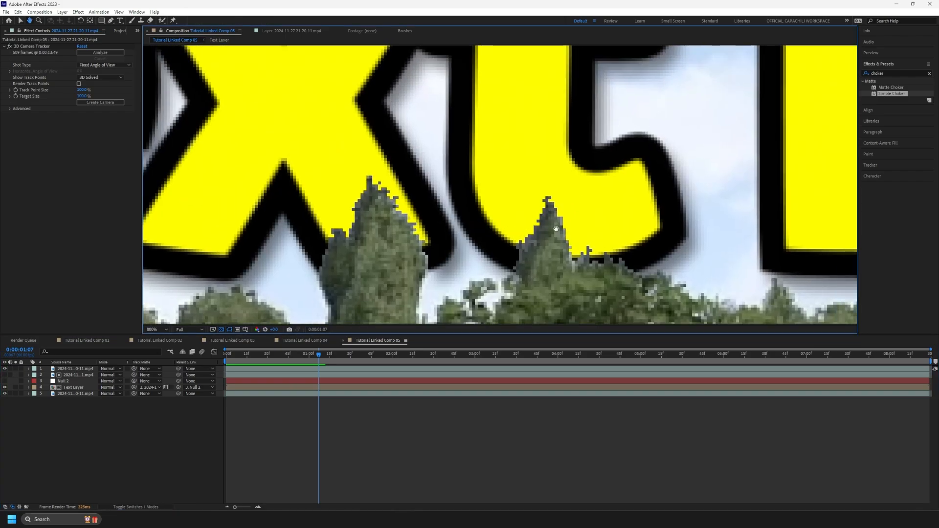
pyautogui.scroll(-5, 556, 229)
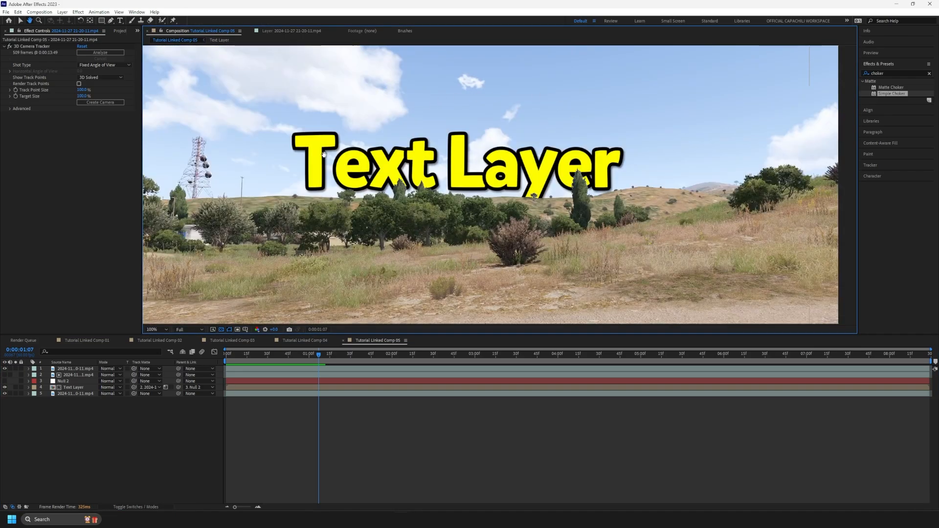
pyautogui.moveTo(324, 155); pyautogui.dragTo(390, 178)
pyautogui.click(161, 329)
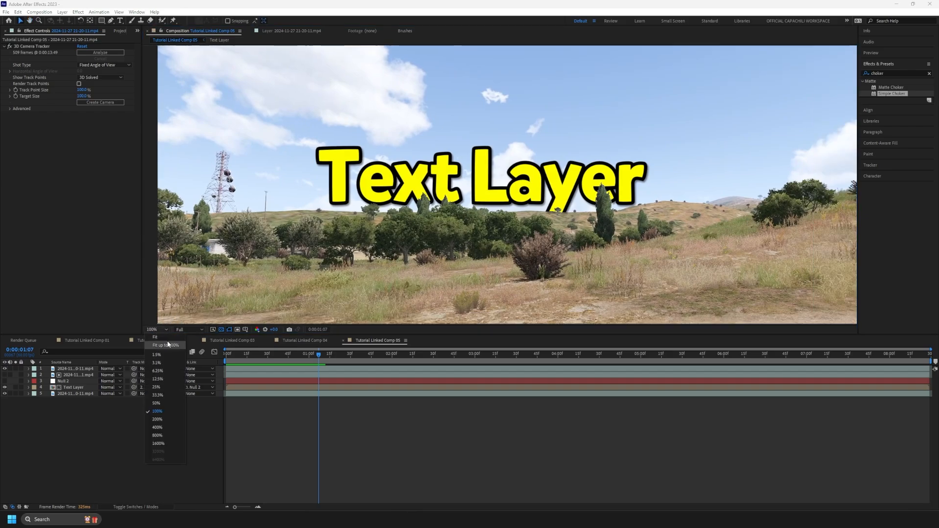
pyautogui.click(167, 343)
# Step: Save the project and preview the composition from the start in a maximized viewer
pyautogui.press('v')
pyautogui.click(370, 434)
pyautogui.hotkey('ctrl', 's')
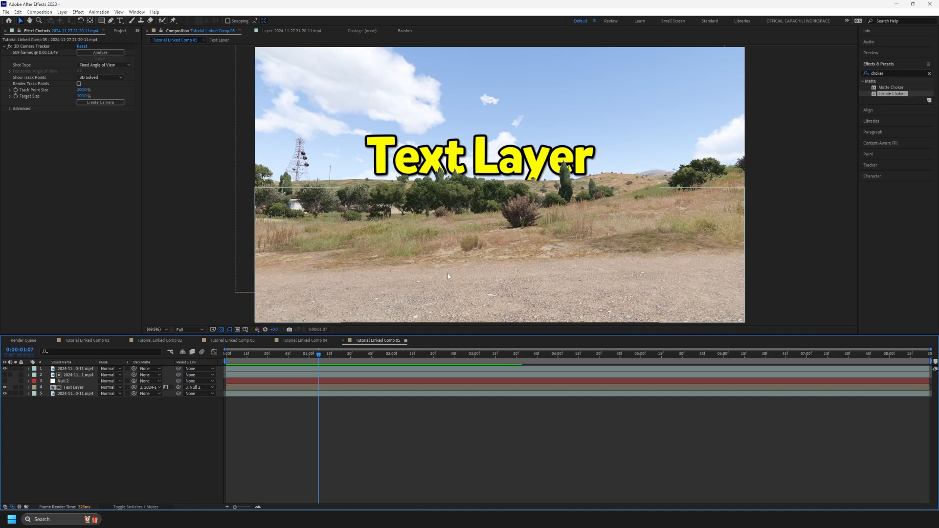
pyautogui.moveTo(319, 354); pyautogui.dragTo(215, 338)
pyautogui.click(189, 225)
pyautogui.press('`')
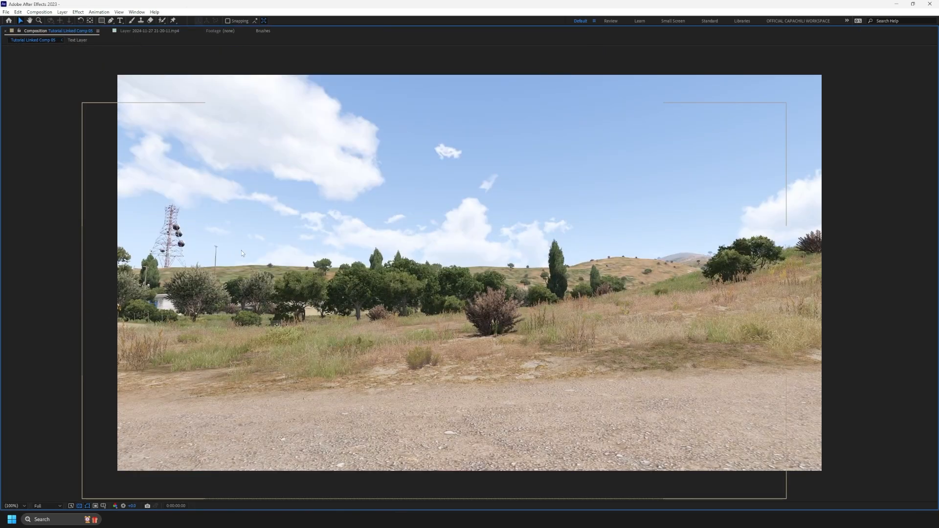
pyautogui.press('space')
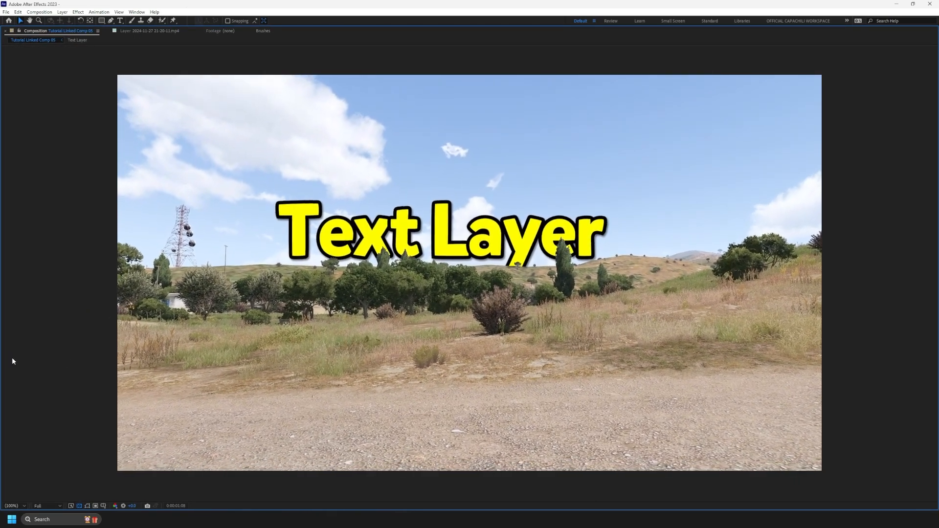